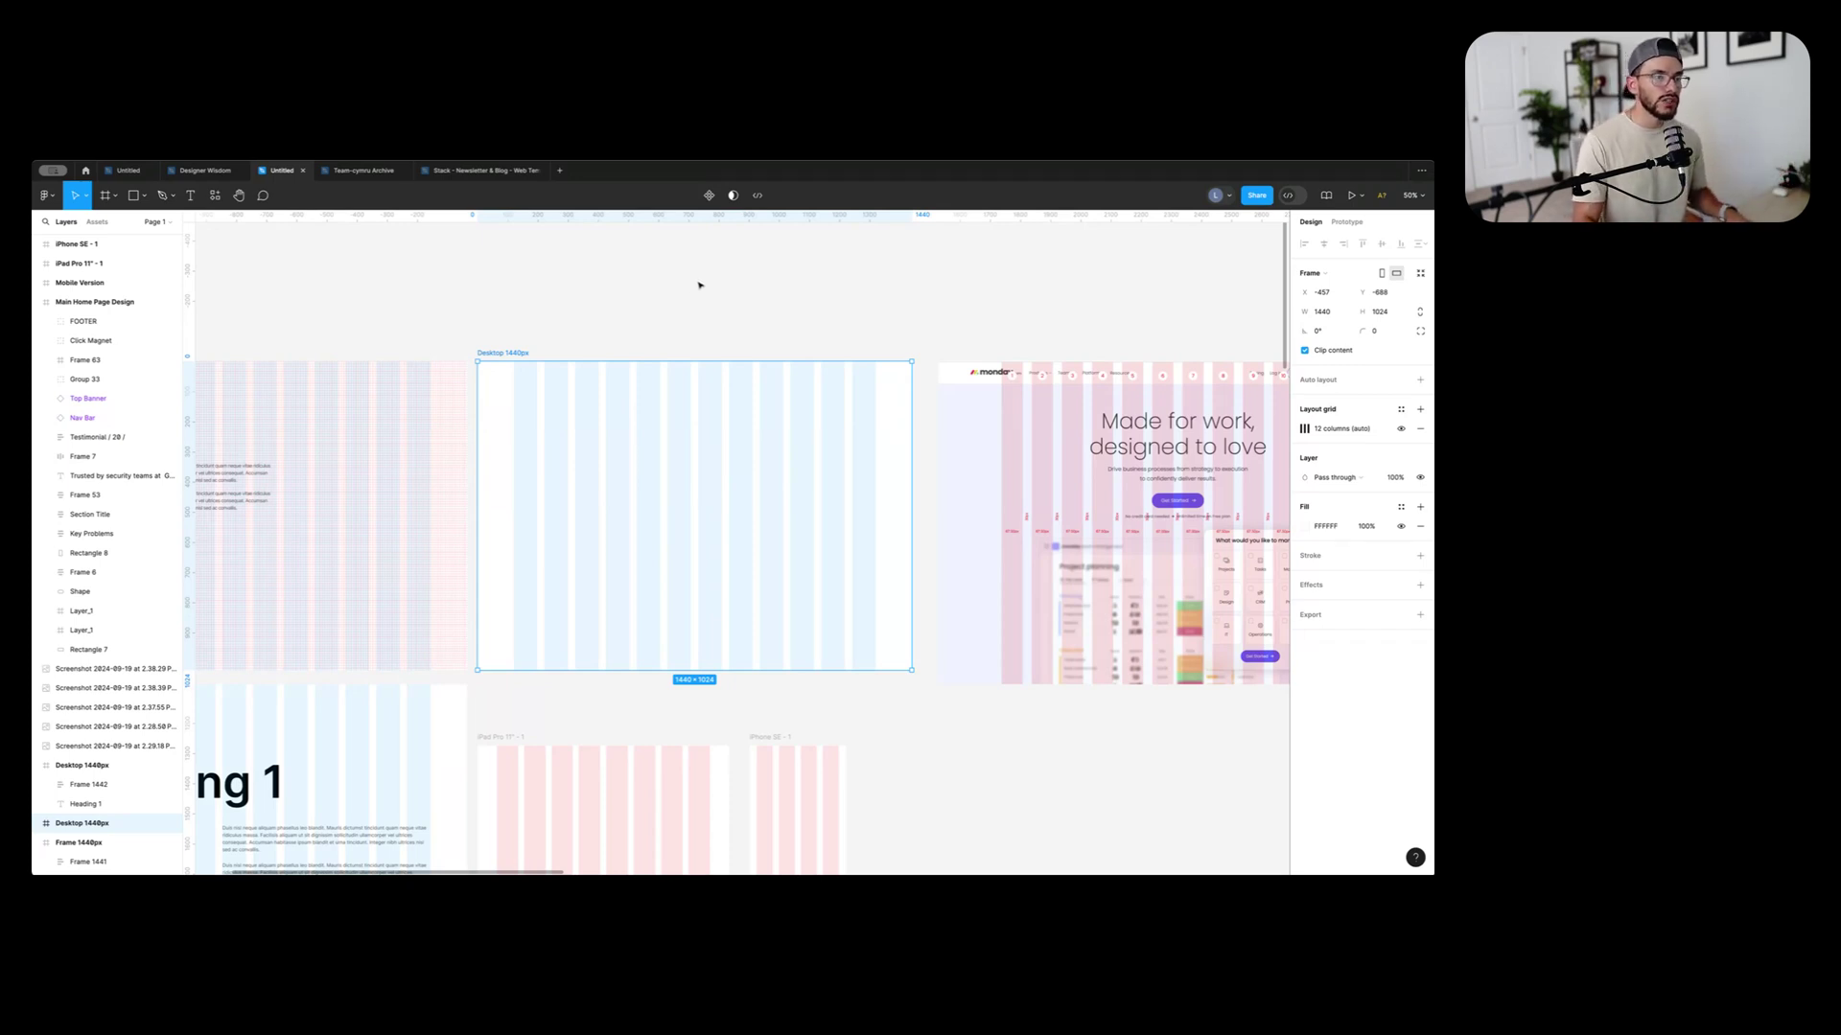
Place a default 100 × 100 frame on the empty canvas above the Desktop 1440px frame
drag(595, 312, 701, 276)
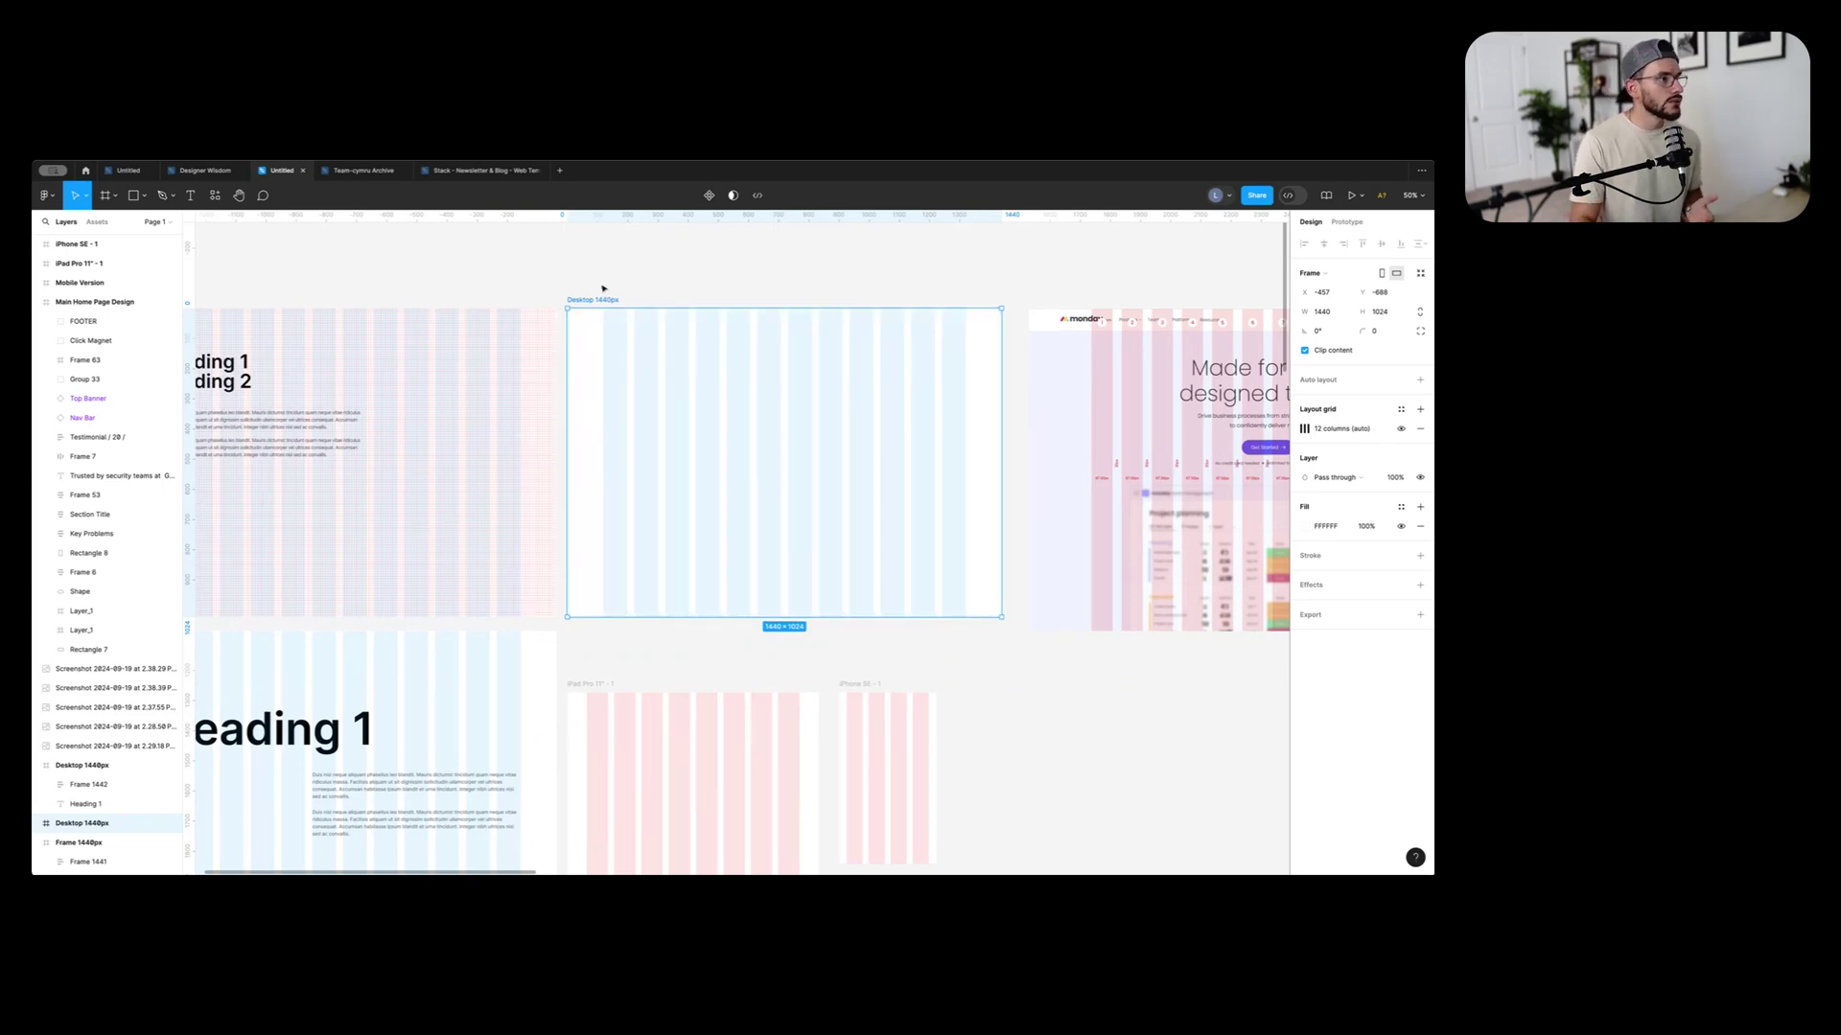
key(Escape)
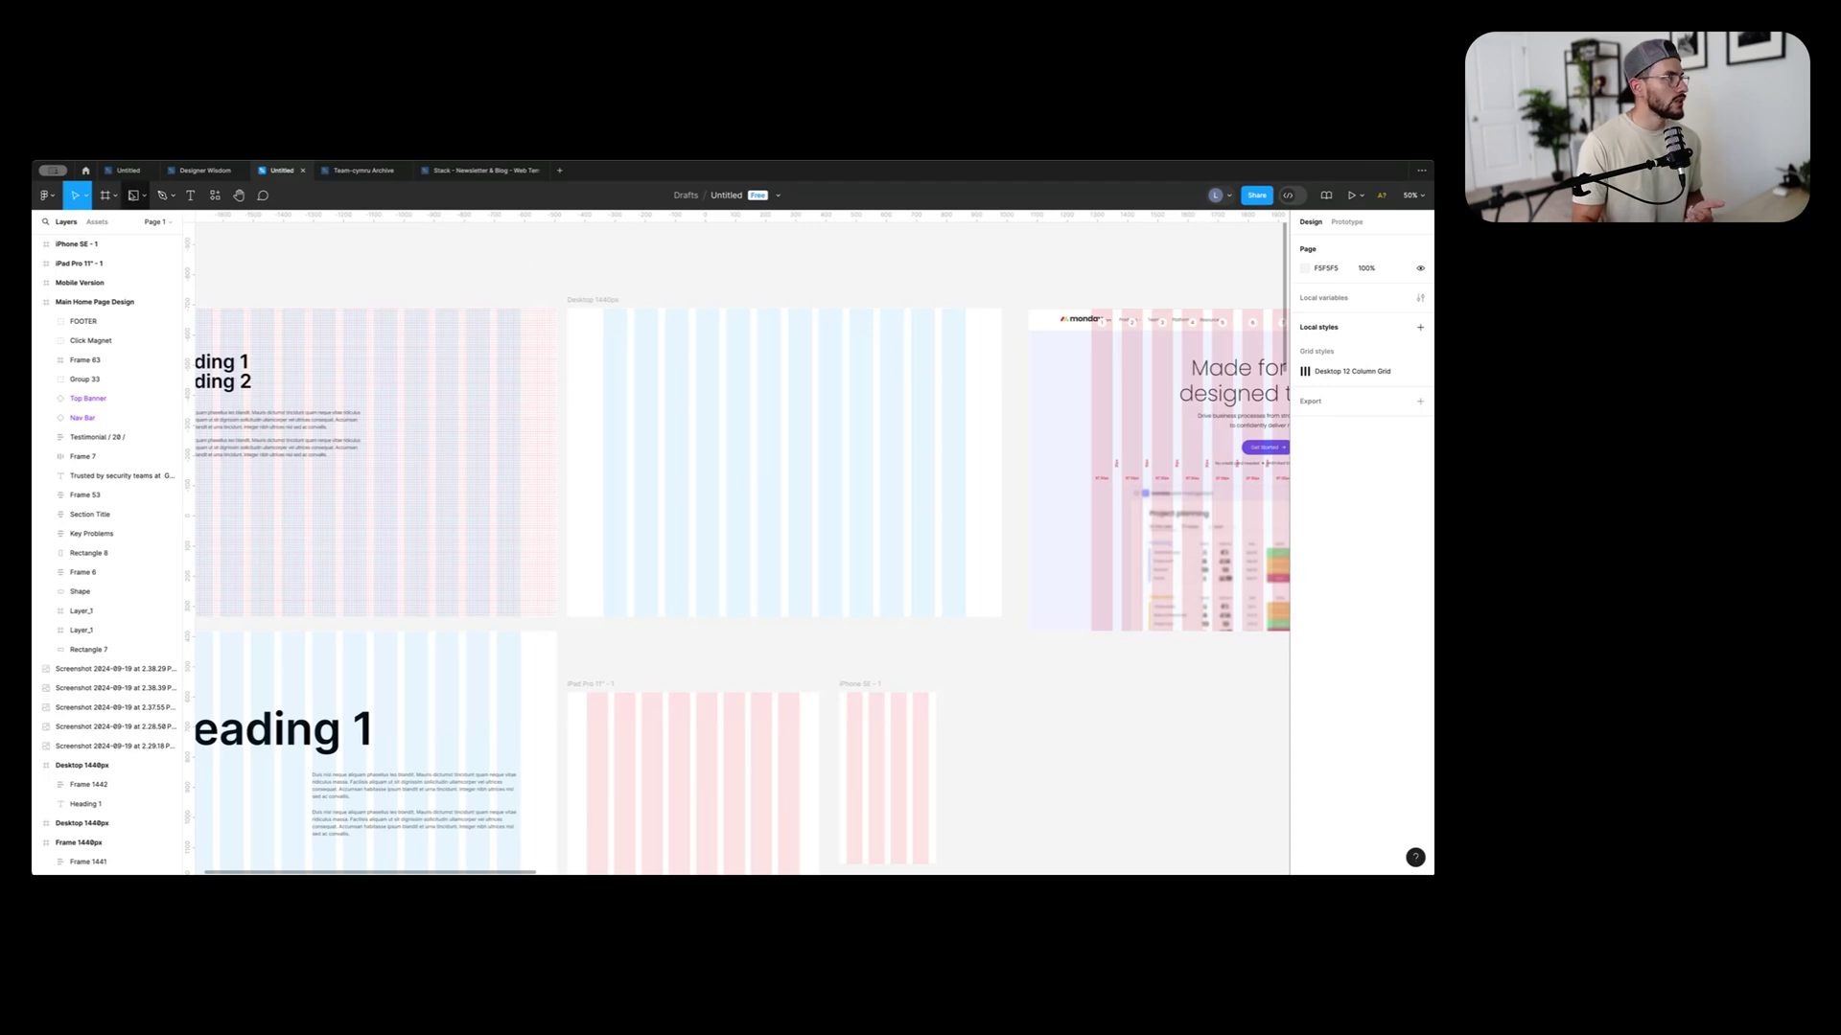
click(106, 197)
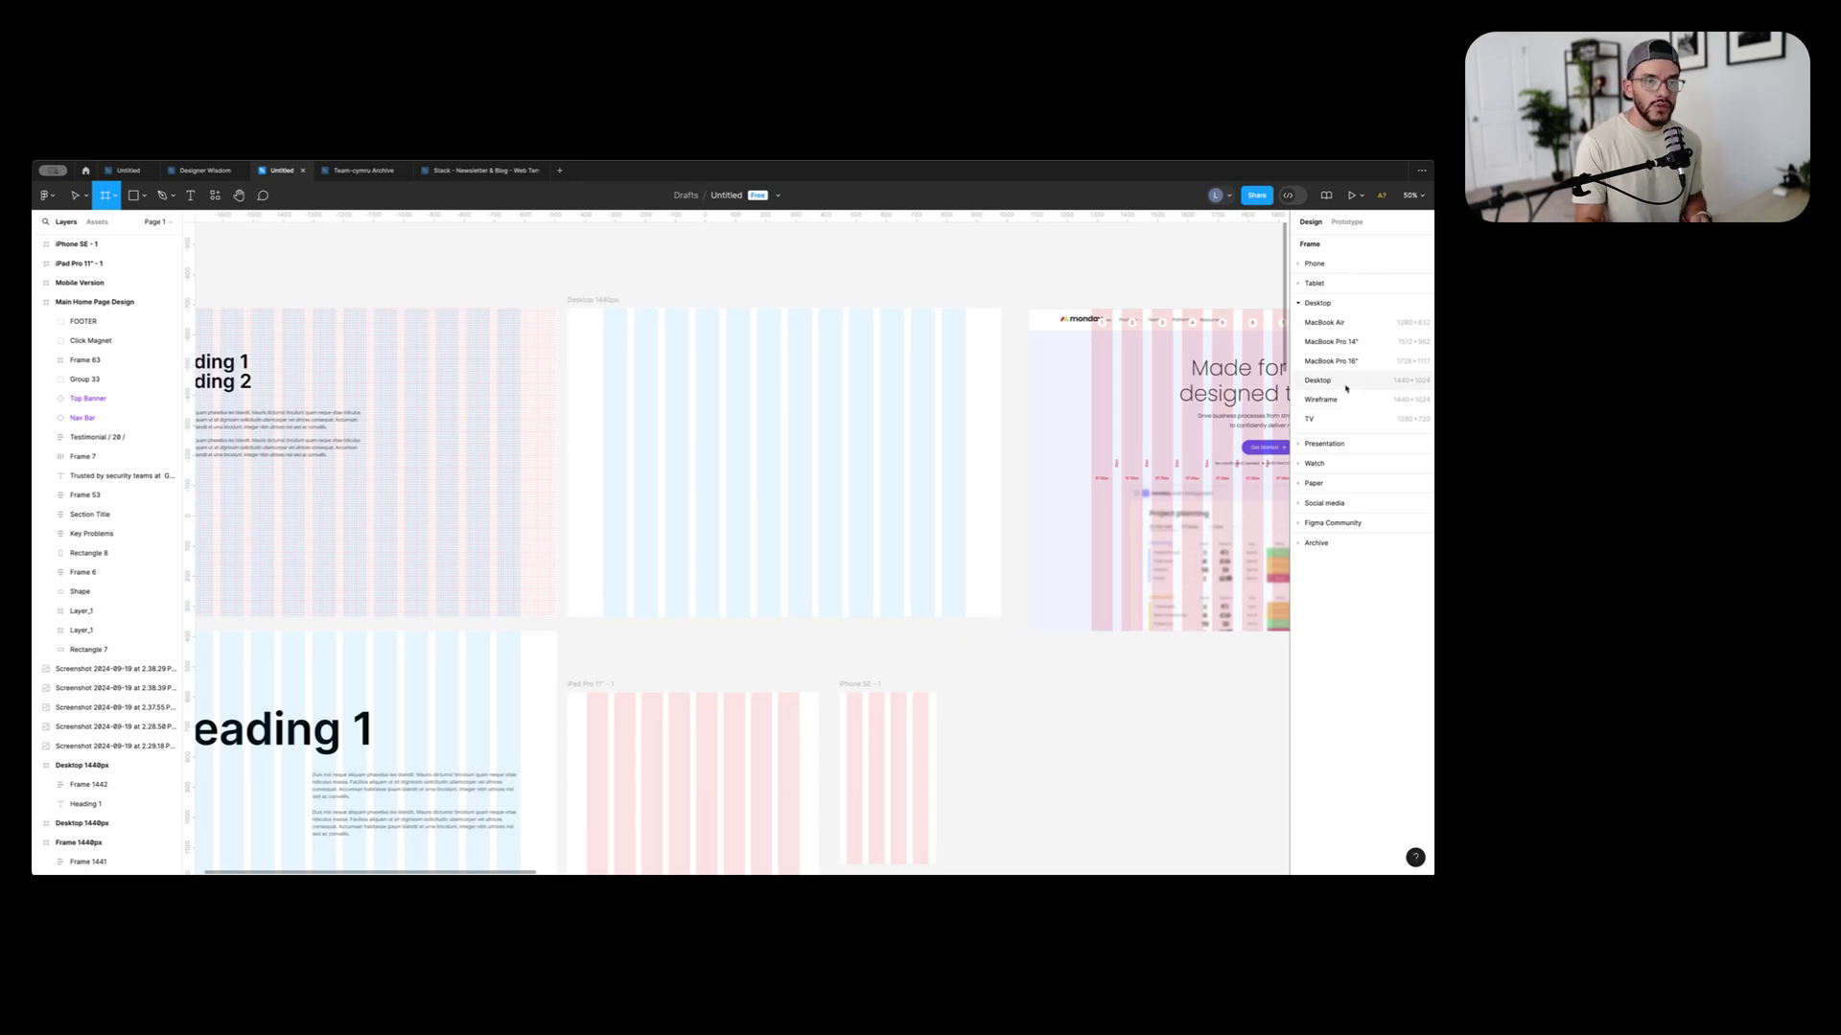
click(744, 234)
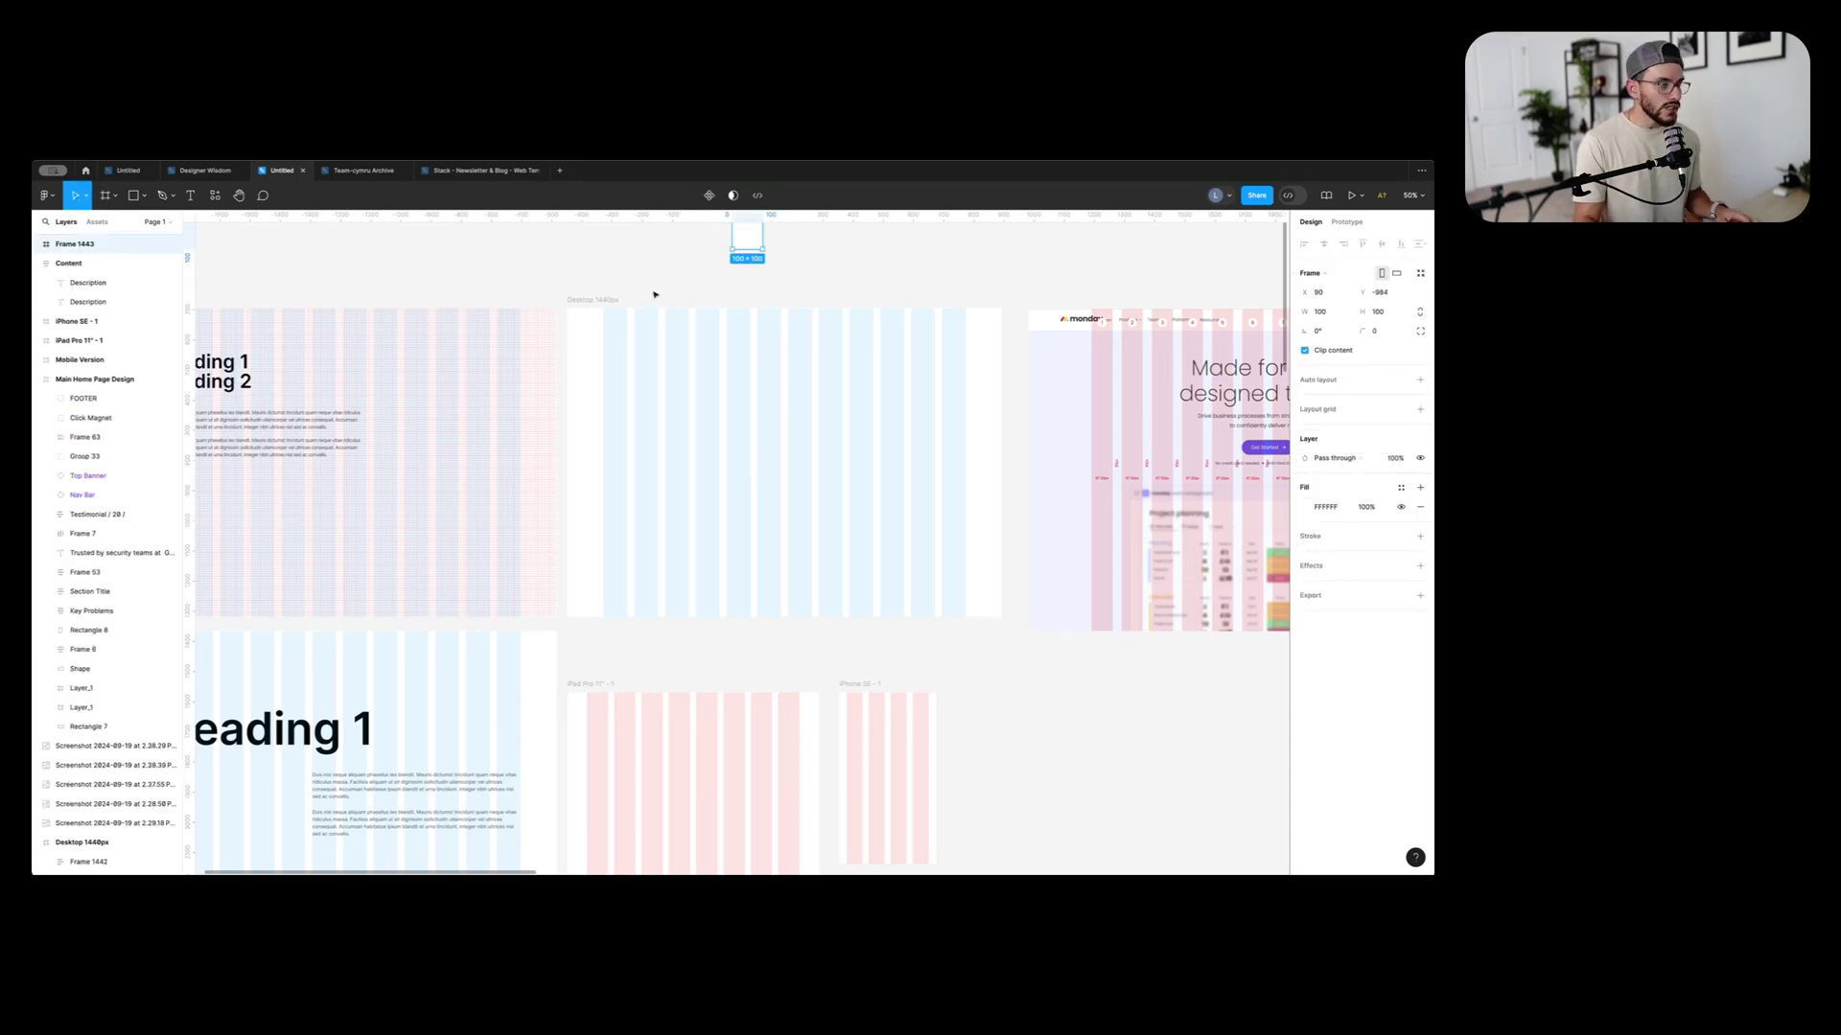
key(Escape)
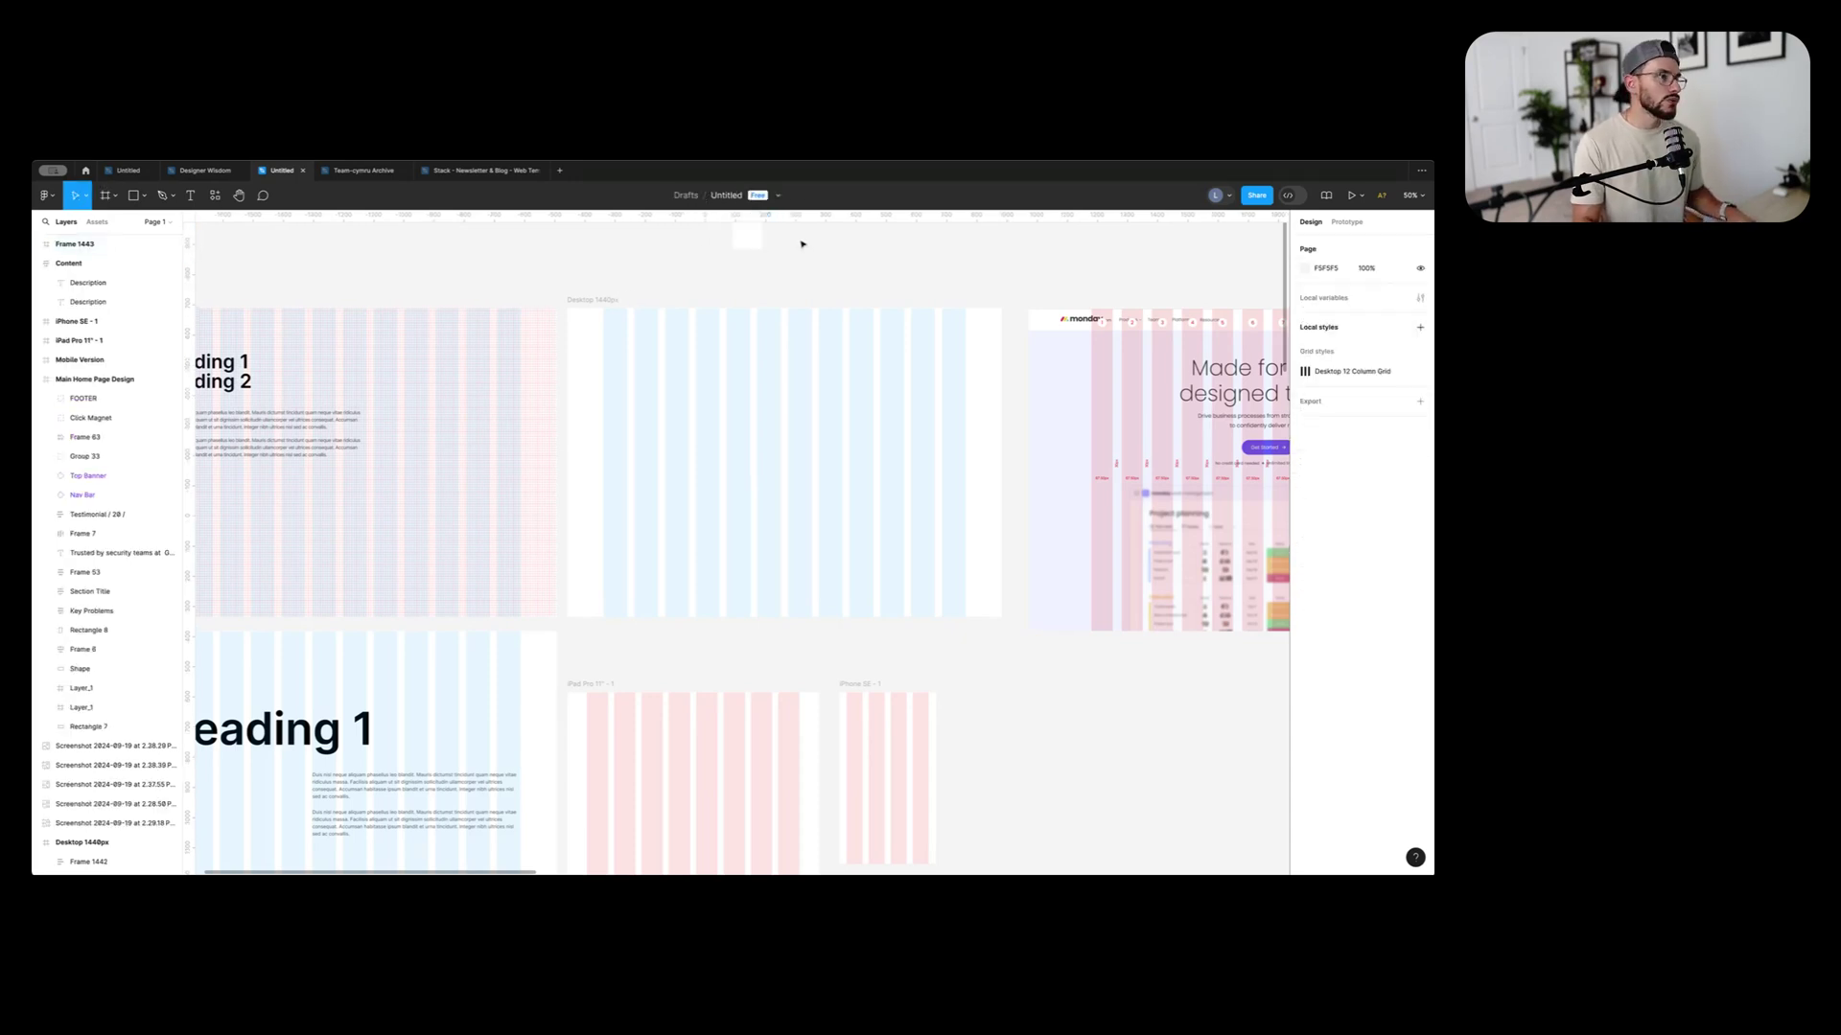
Remove the 12-column layout grid from the Desktop 1440px frame
click(618, 304)
click(1400, 429)
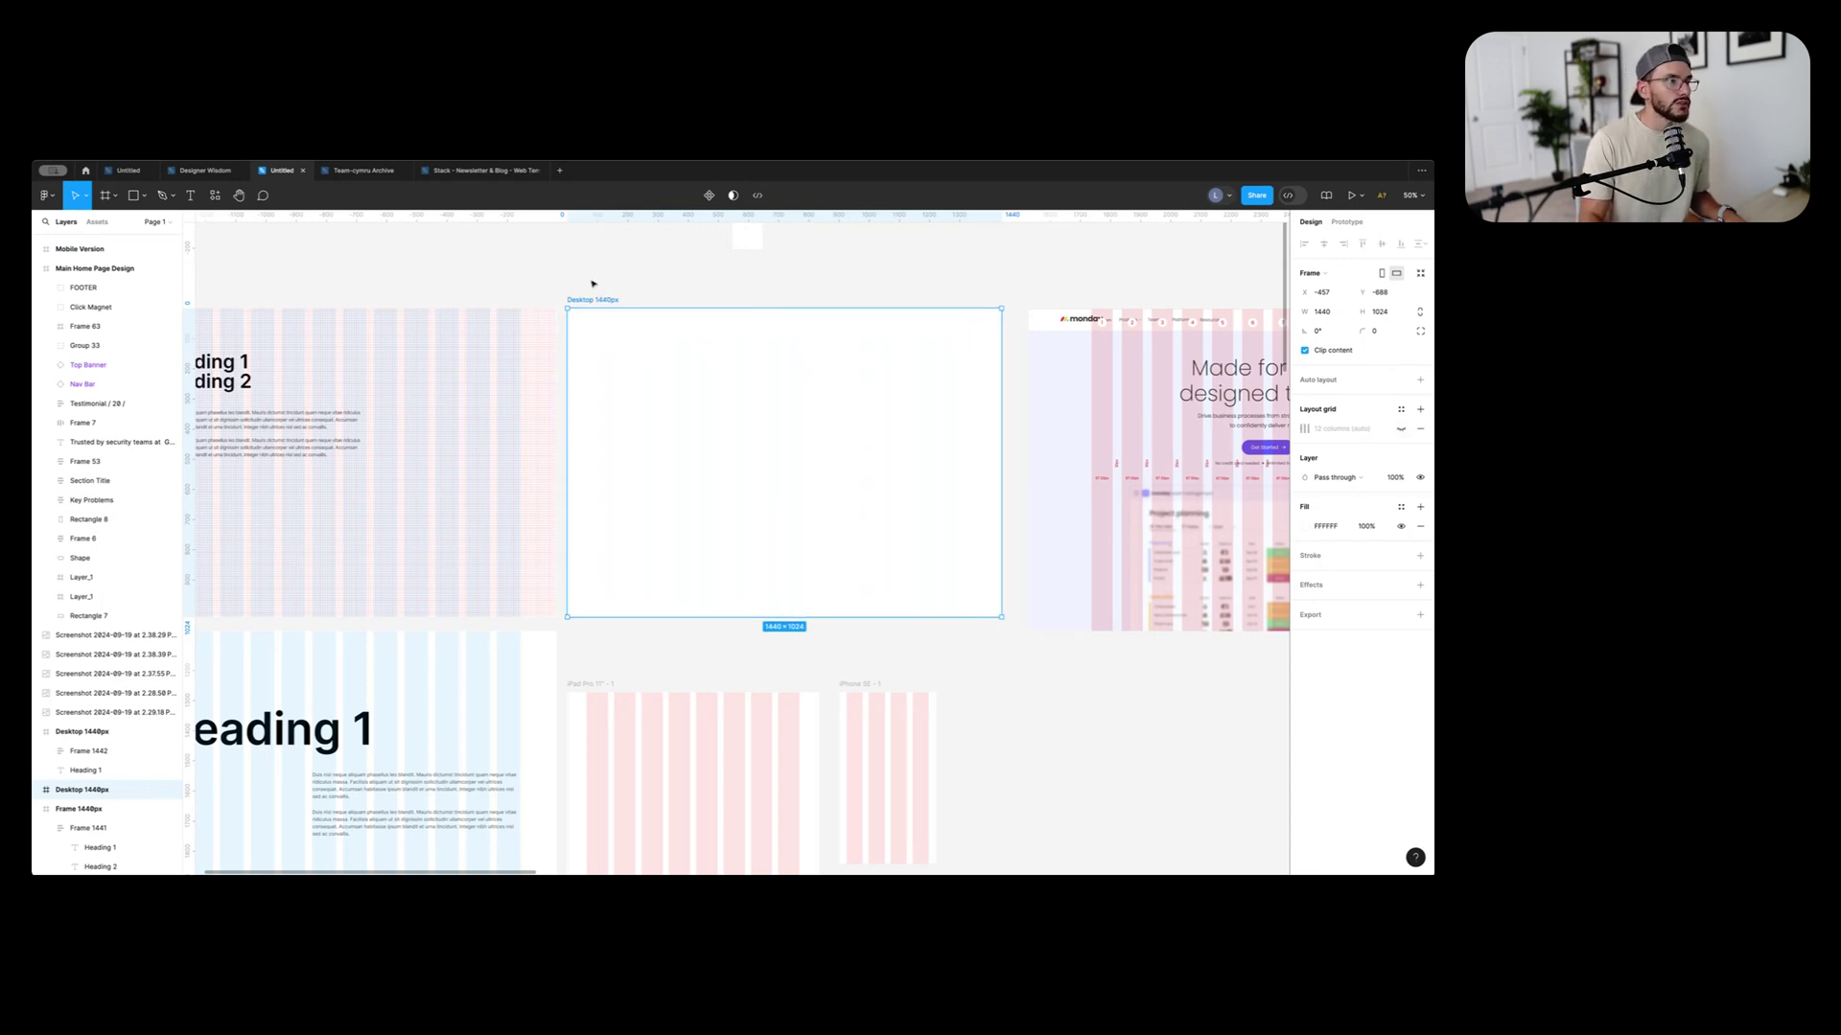
click(1420, 430)
click(633, 286)
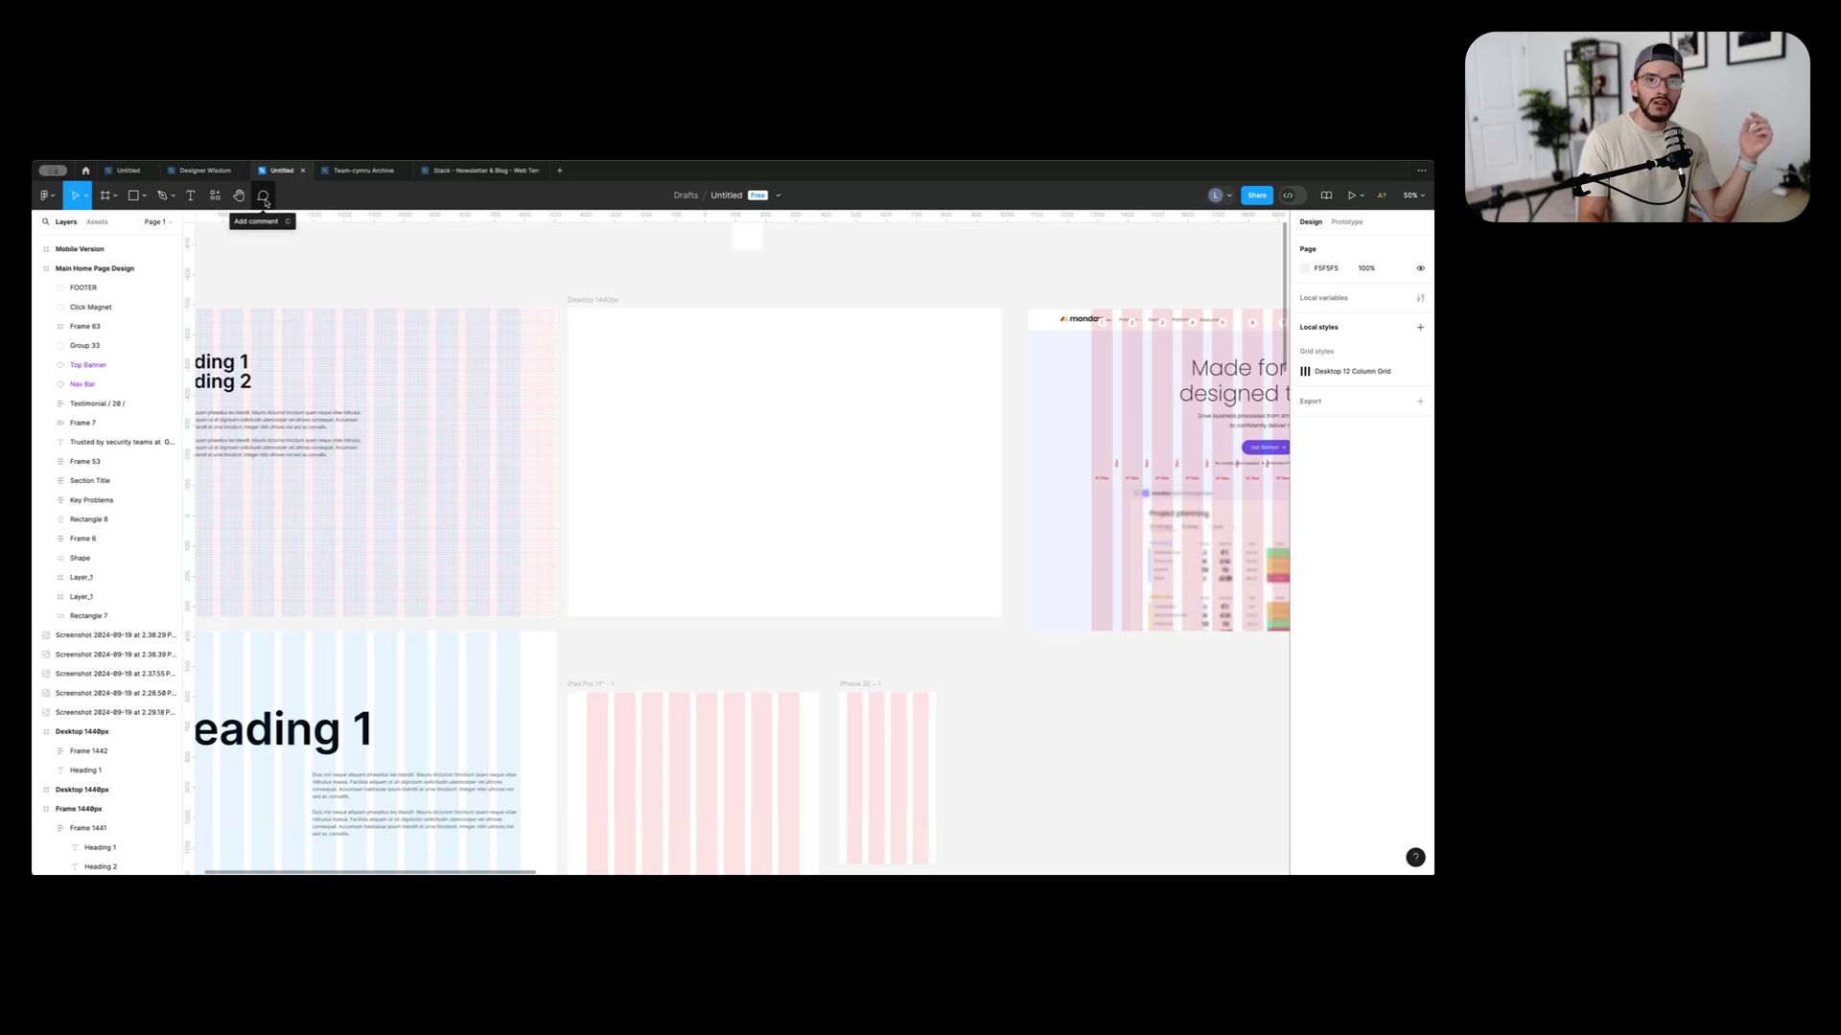
Draw a 1200 px wide rectangle near the top of the Desktop 1440px frame and centre it horizontally
click(144, 195)
click(106, 225)
drag(605, 326, 949, 363)
click(1333, 294)
key(Return)
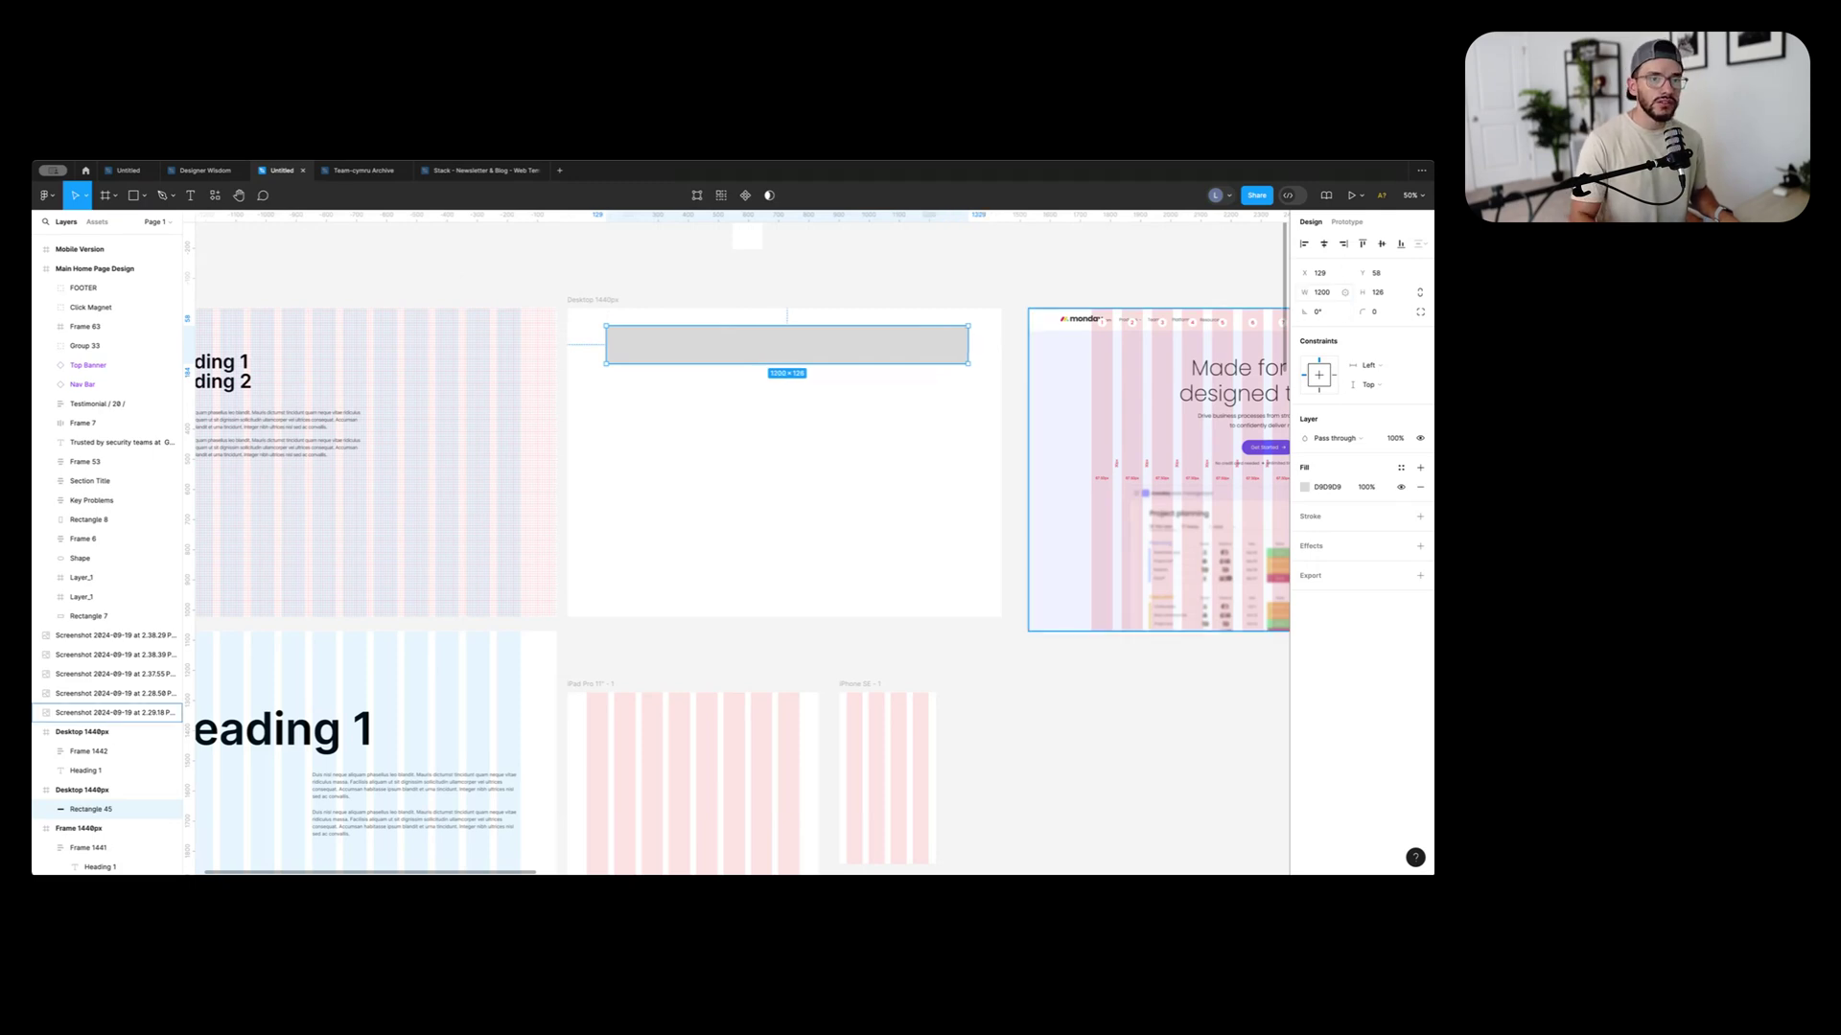
click(1324, 245)
click(694, 278)
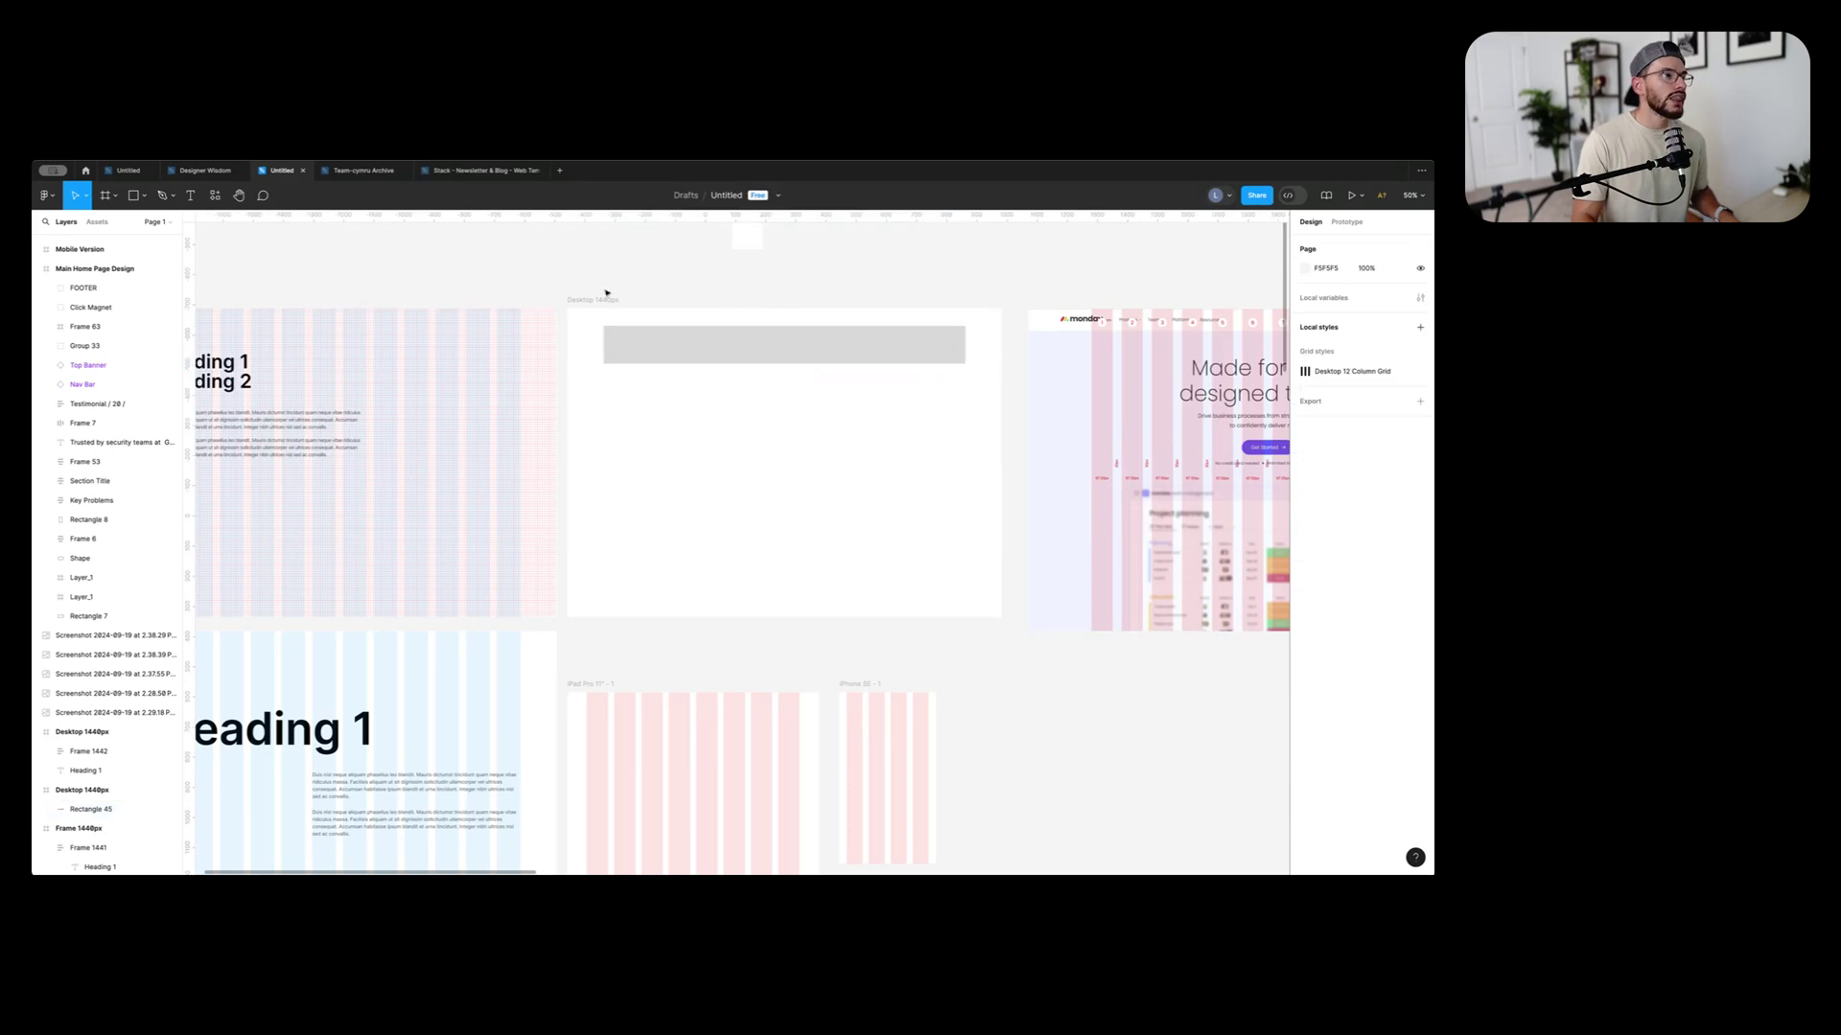
Add a Columns layout grid with a count of 12 to the Desktop 1440px frame
click(592, 301)
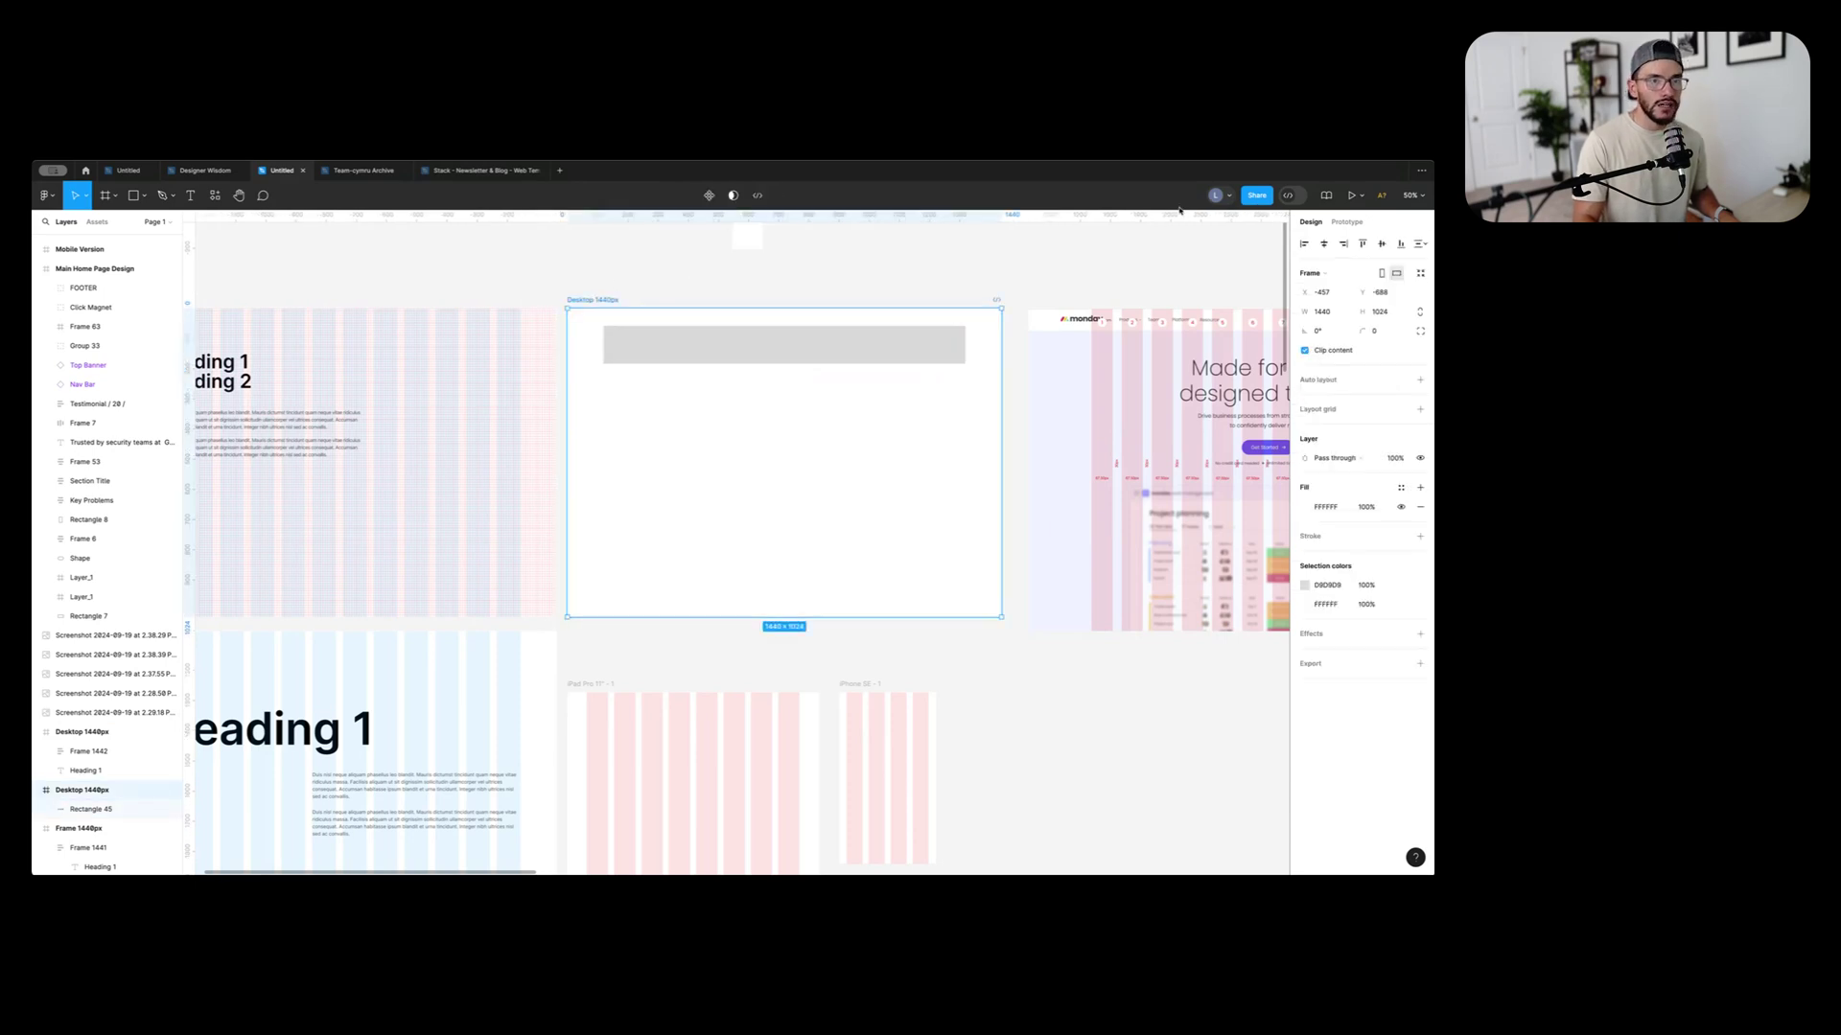
click(1420, 410)
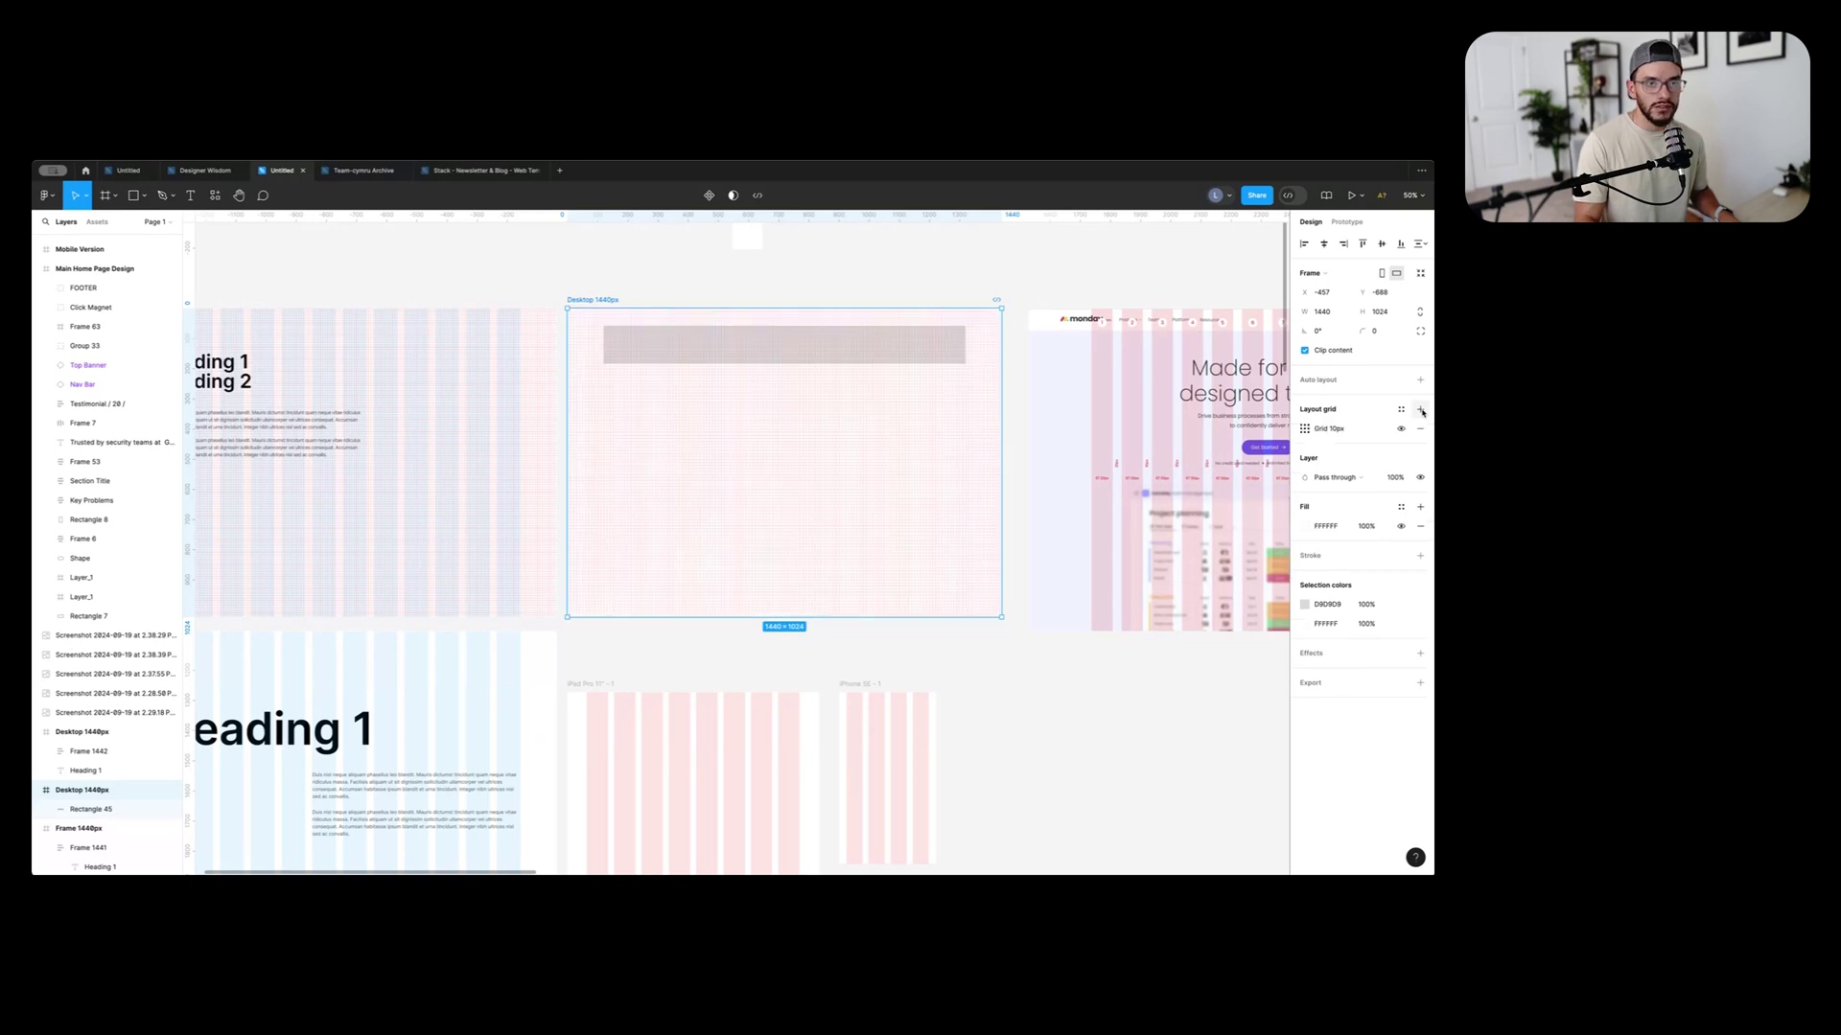
click(1306, 429)
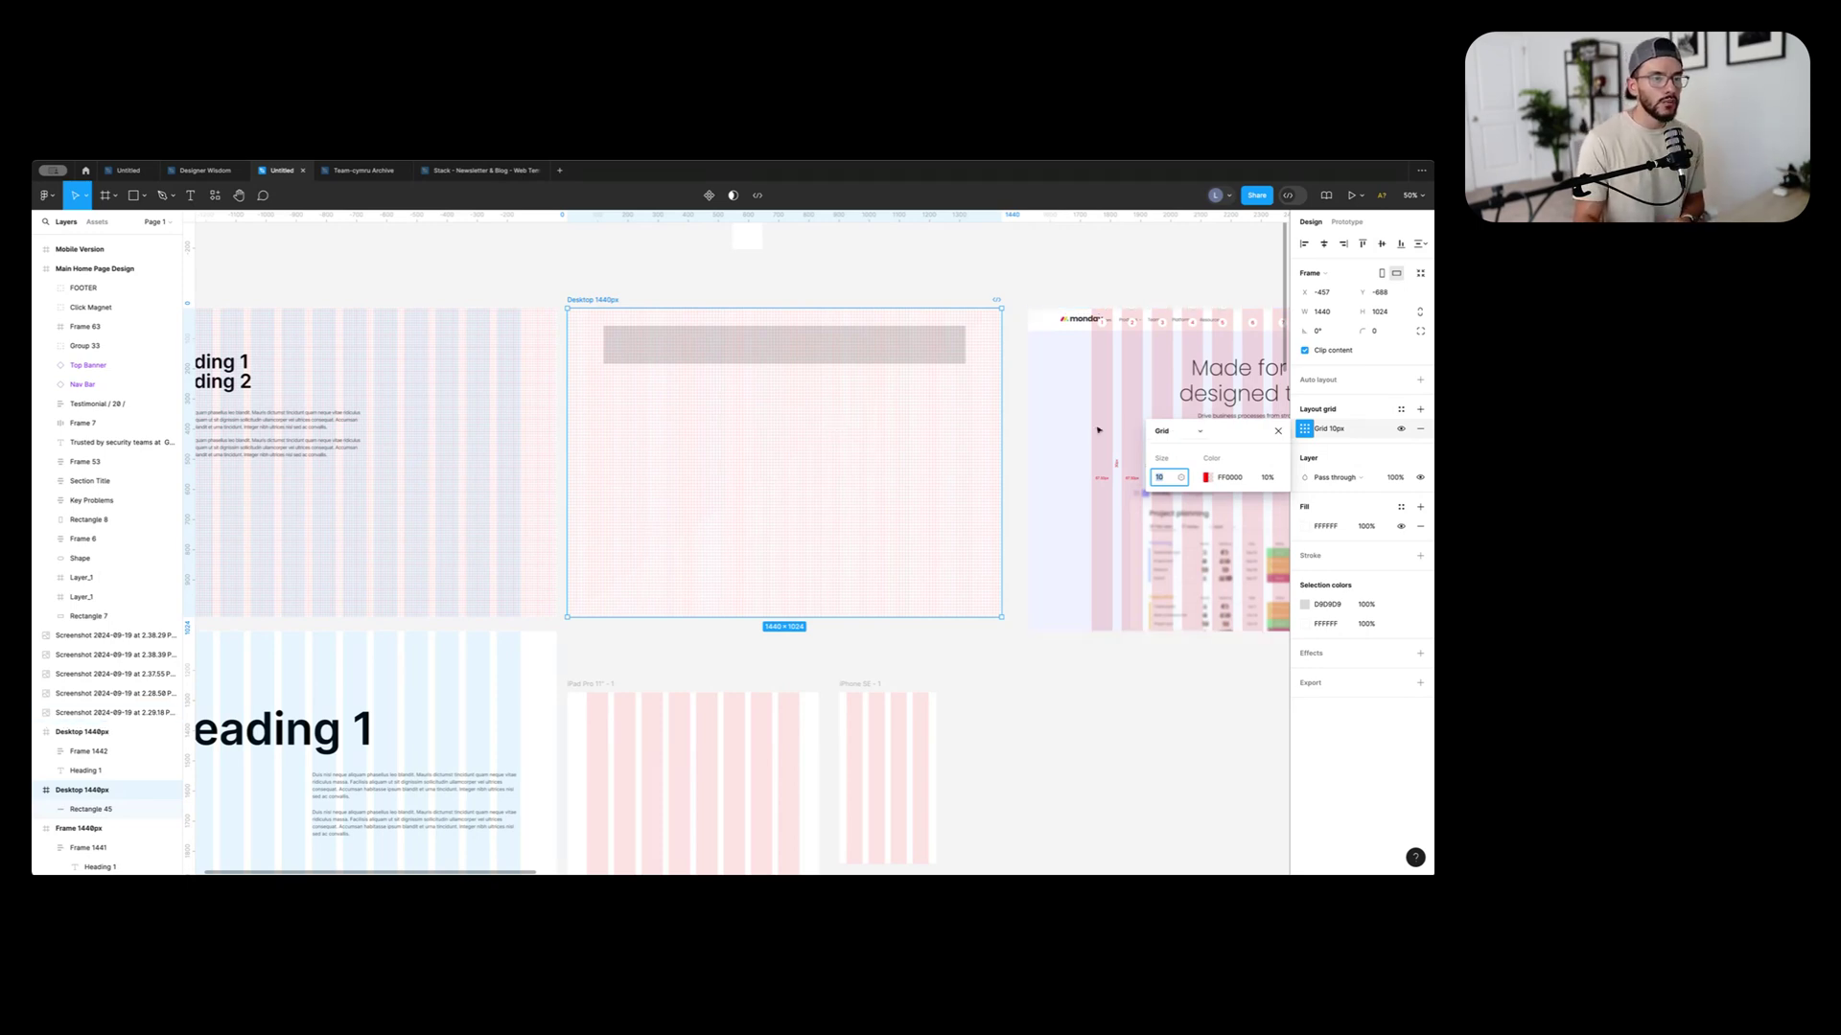
click(1193, 433)
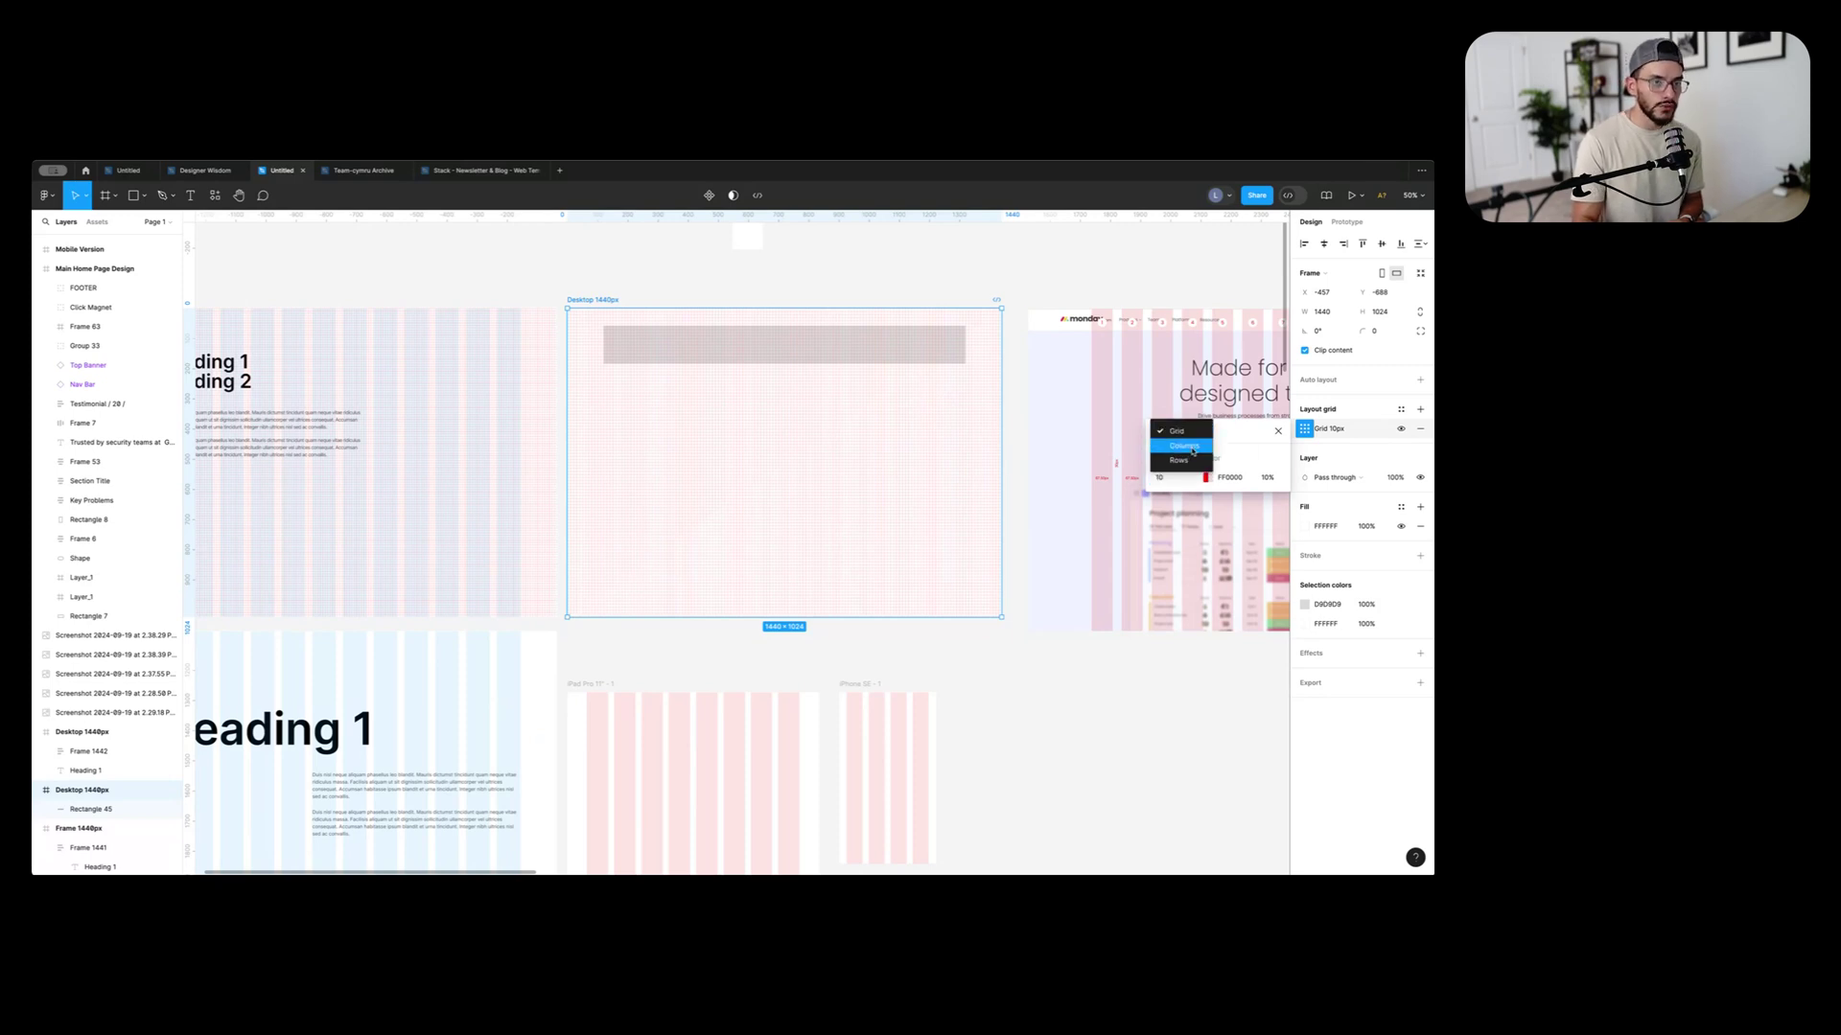
click(1186, 450)
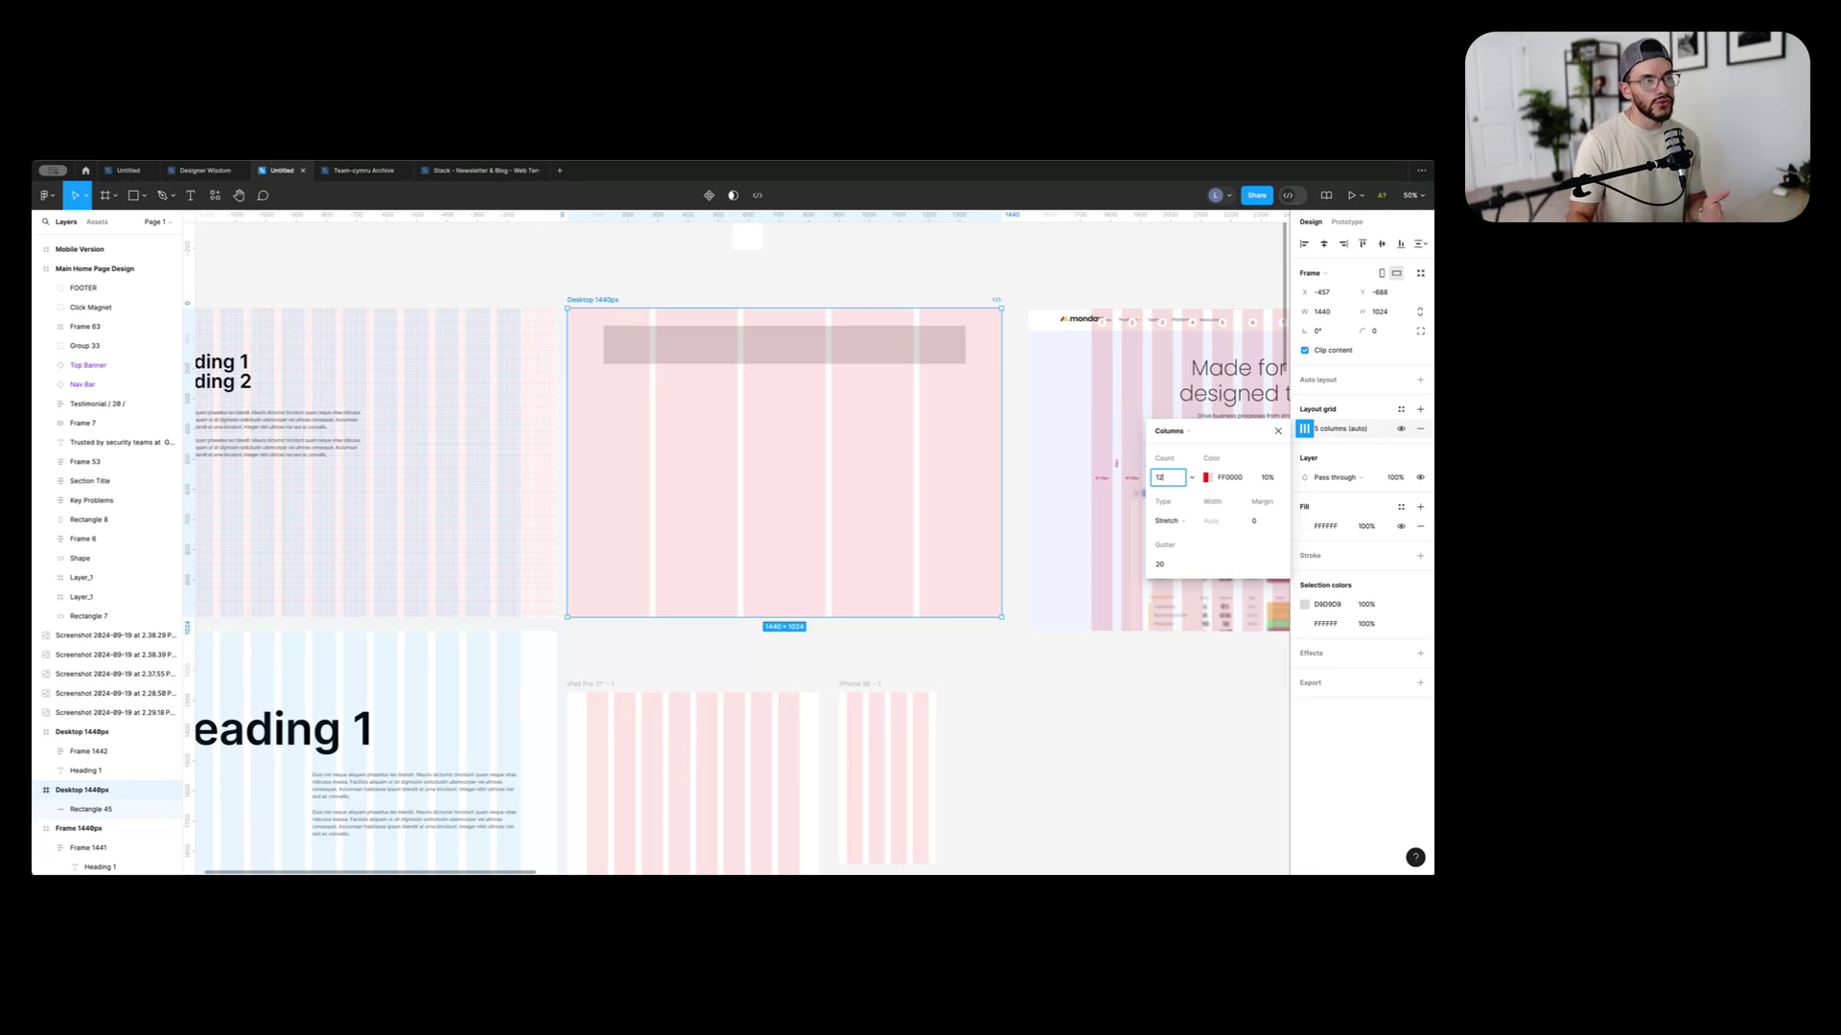
key(Return)
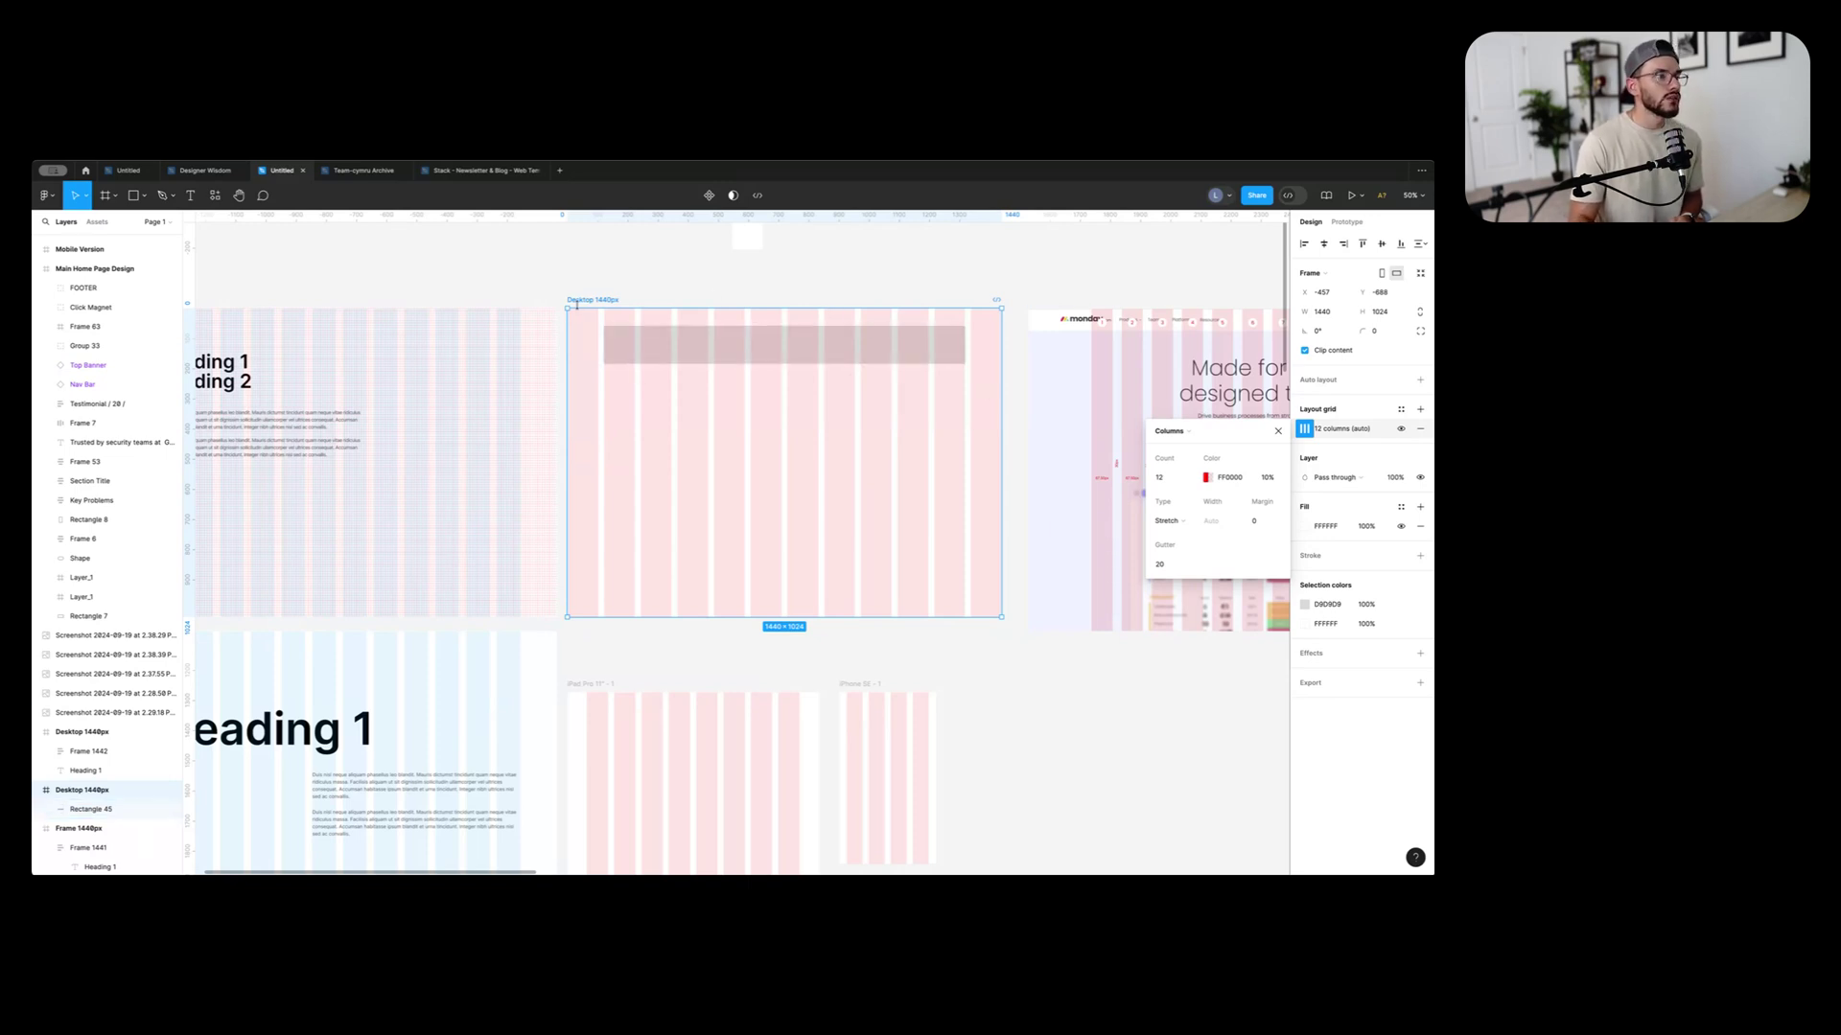
Set the margin of the desktop frame's column grid to 120
click(1261, 523)
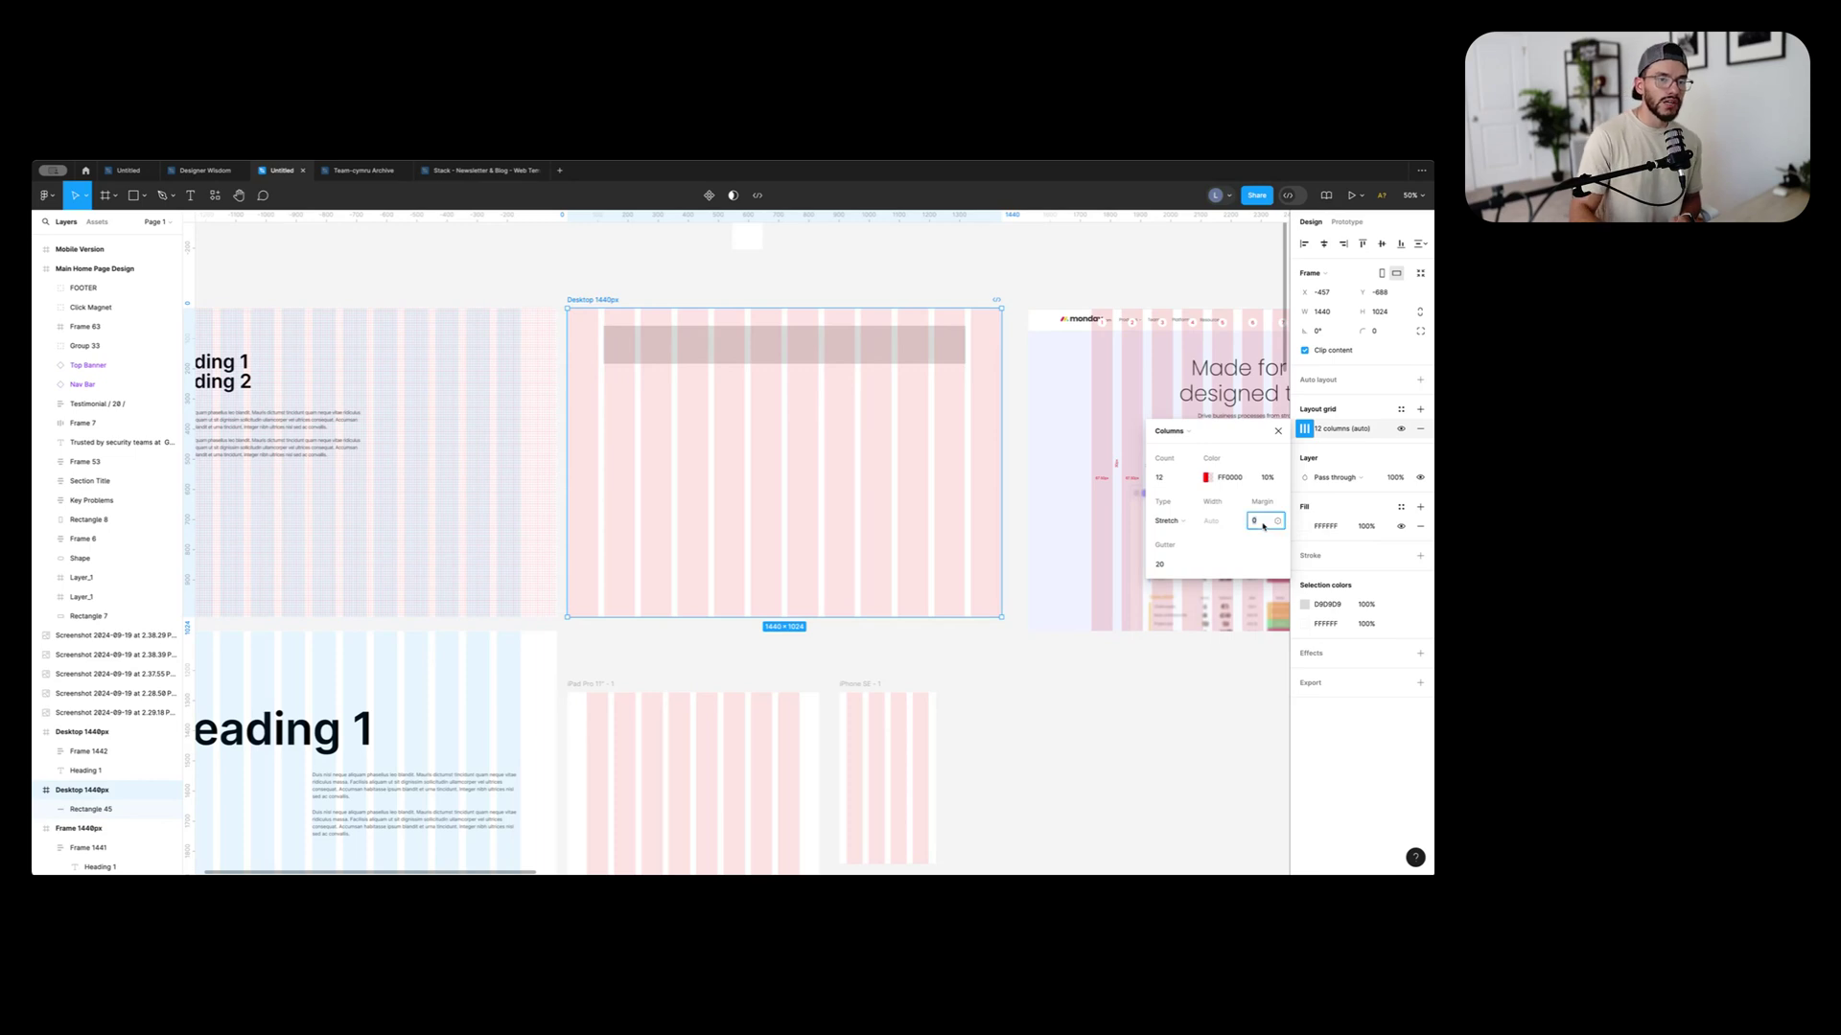
text(120)
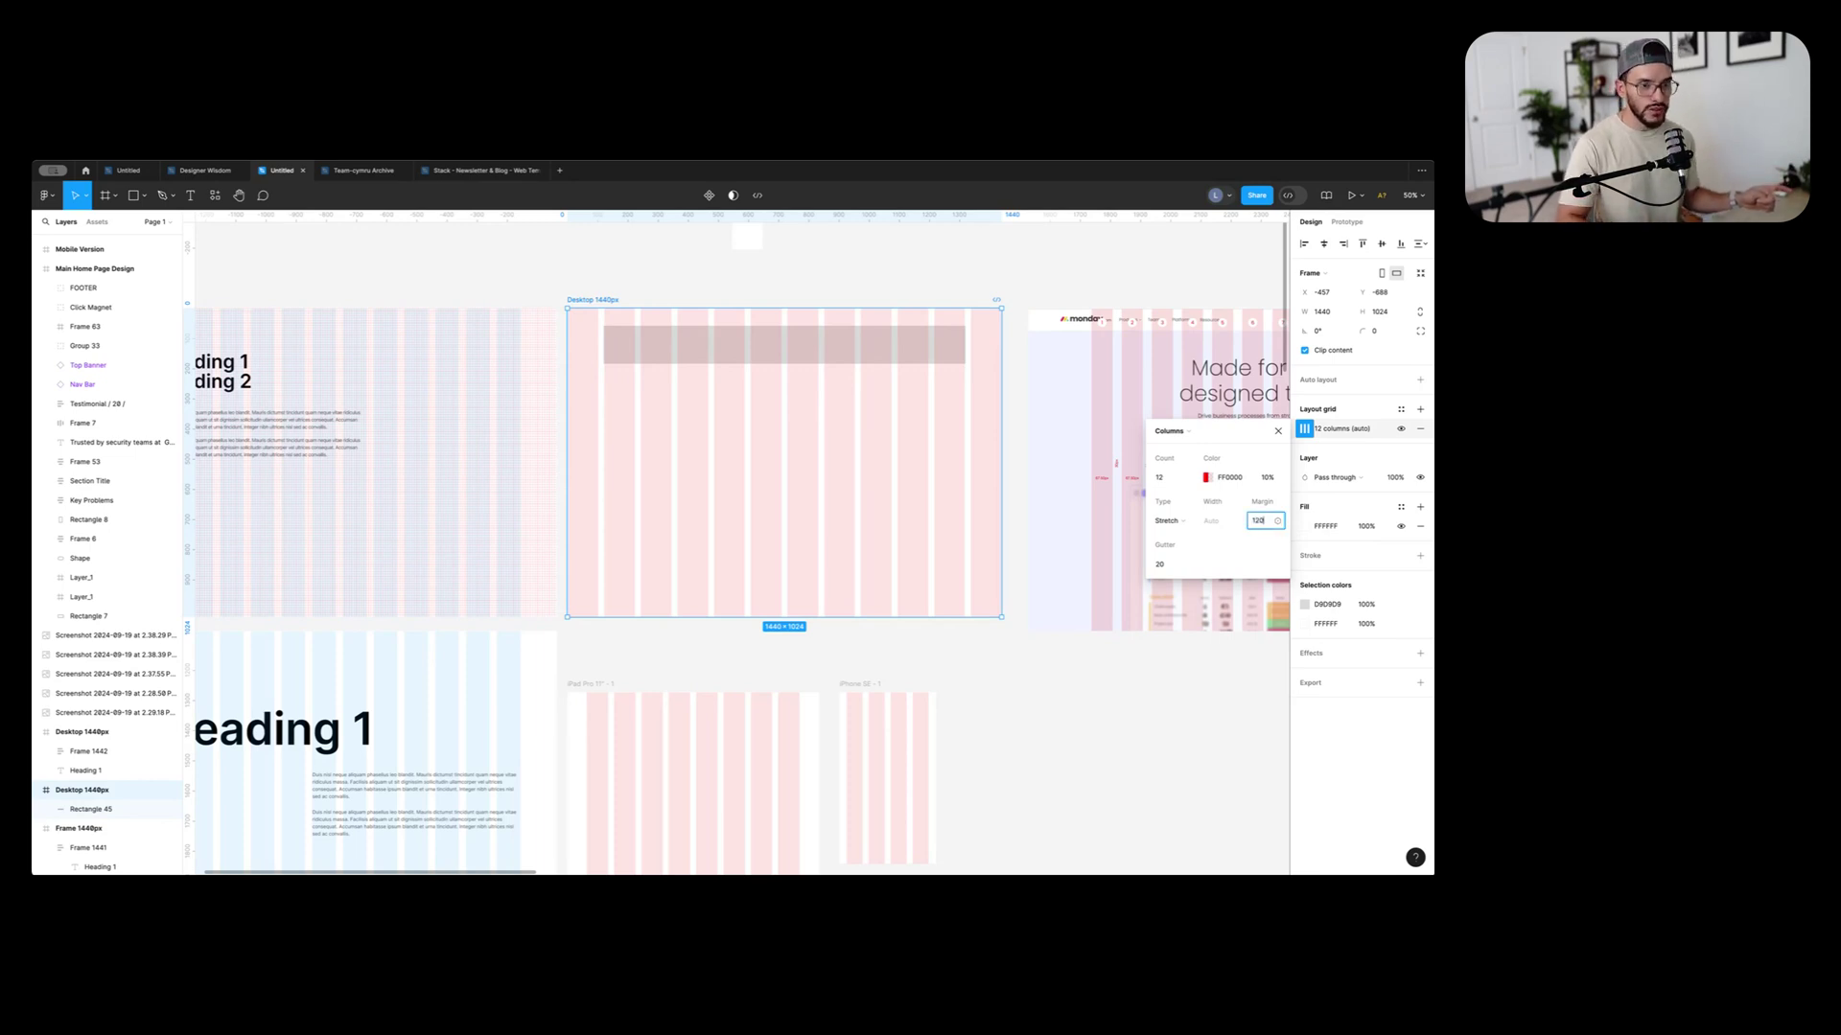
key(Return)
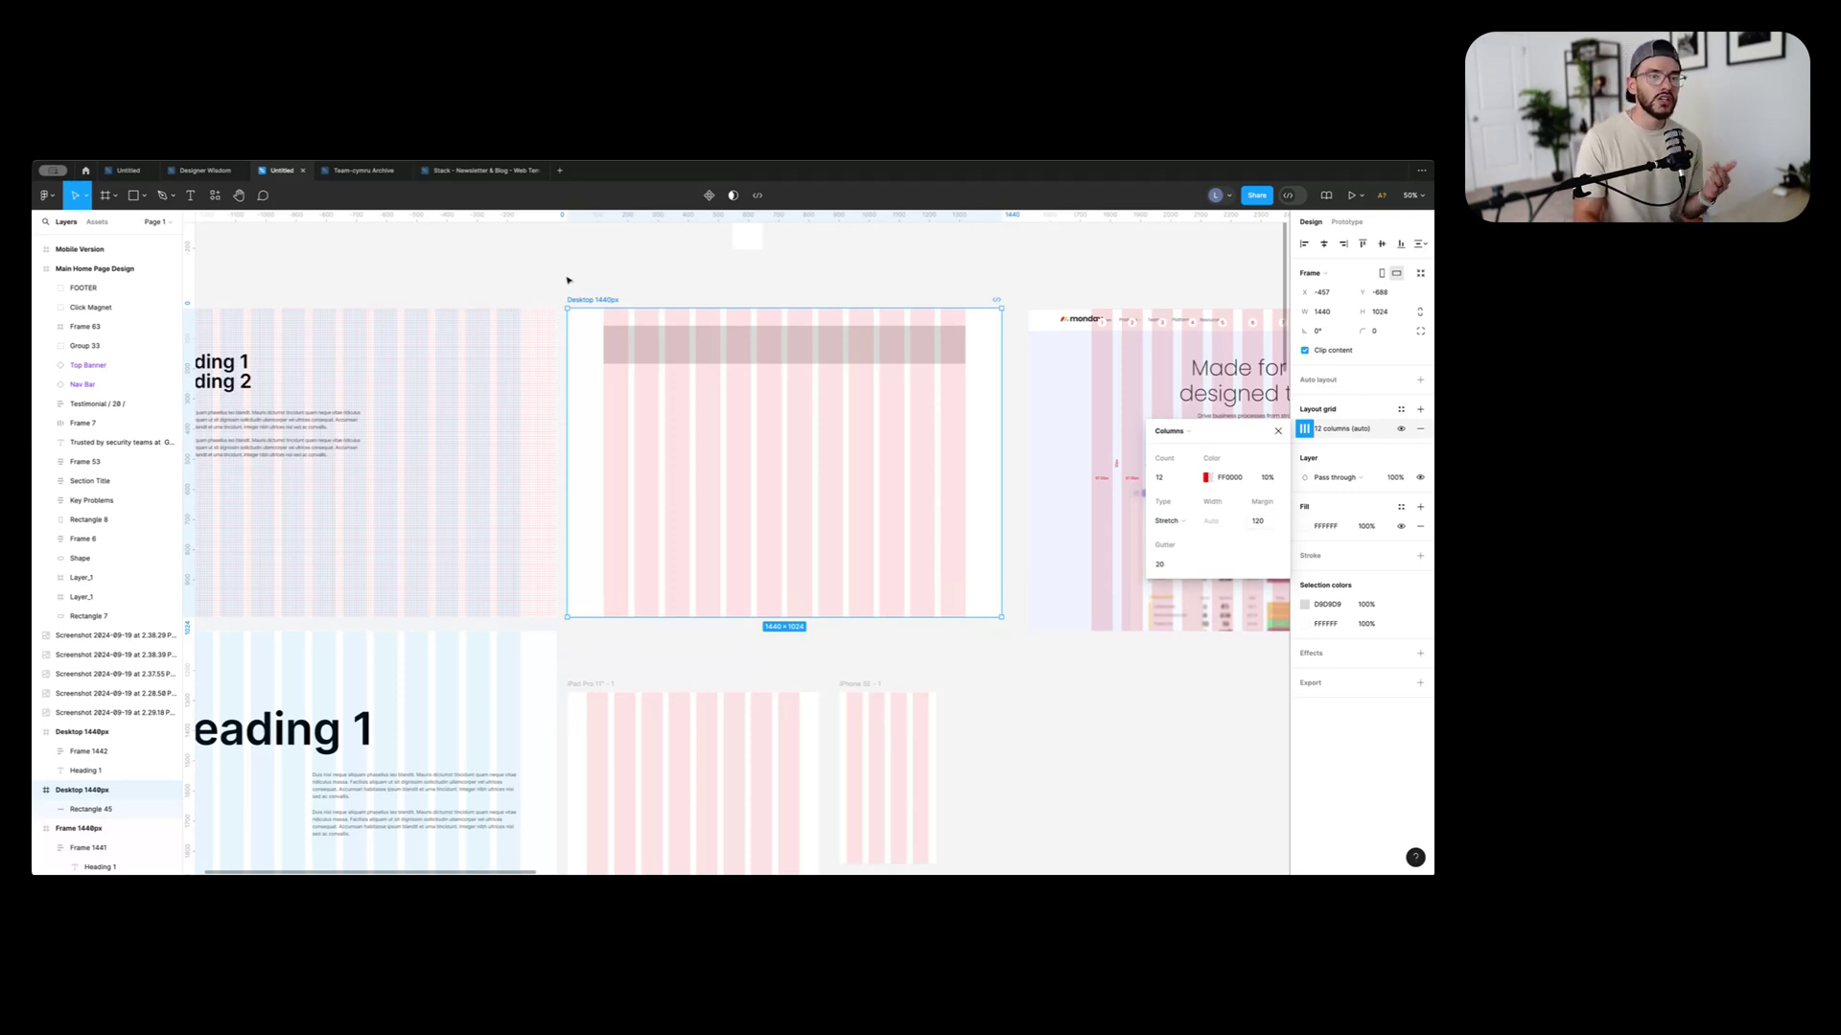
Place vertical guides at both outer edges of the desktop column grid, checking them with the grid hidden and shown again
drag(191, 340, 602, 359)
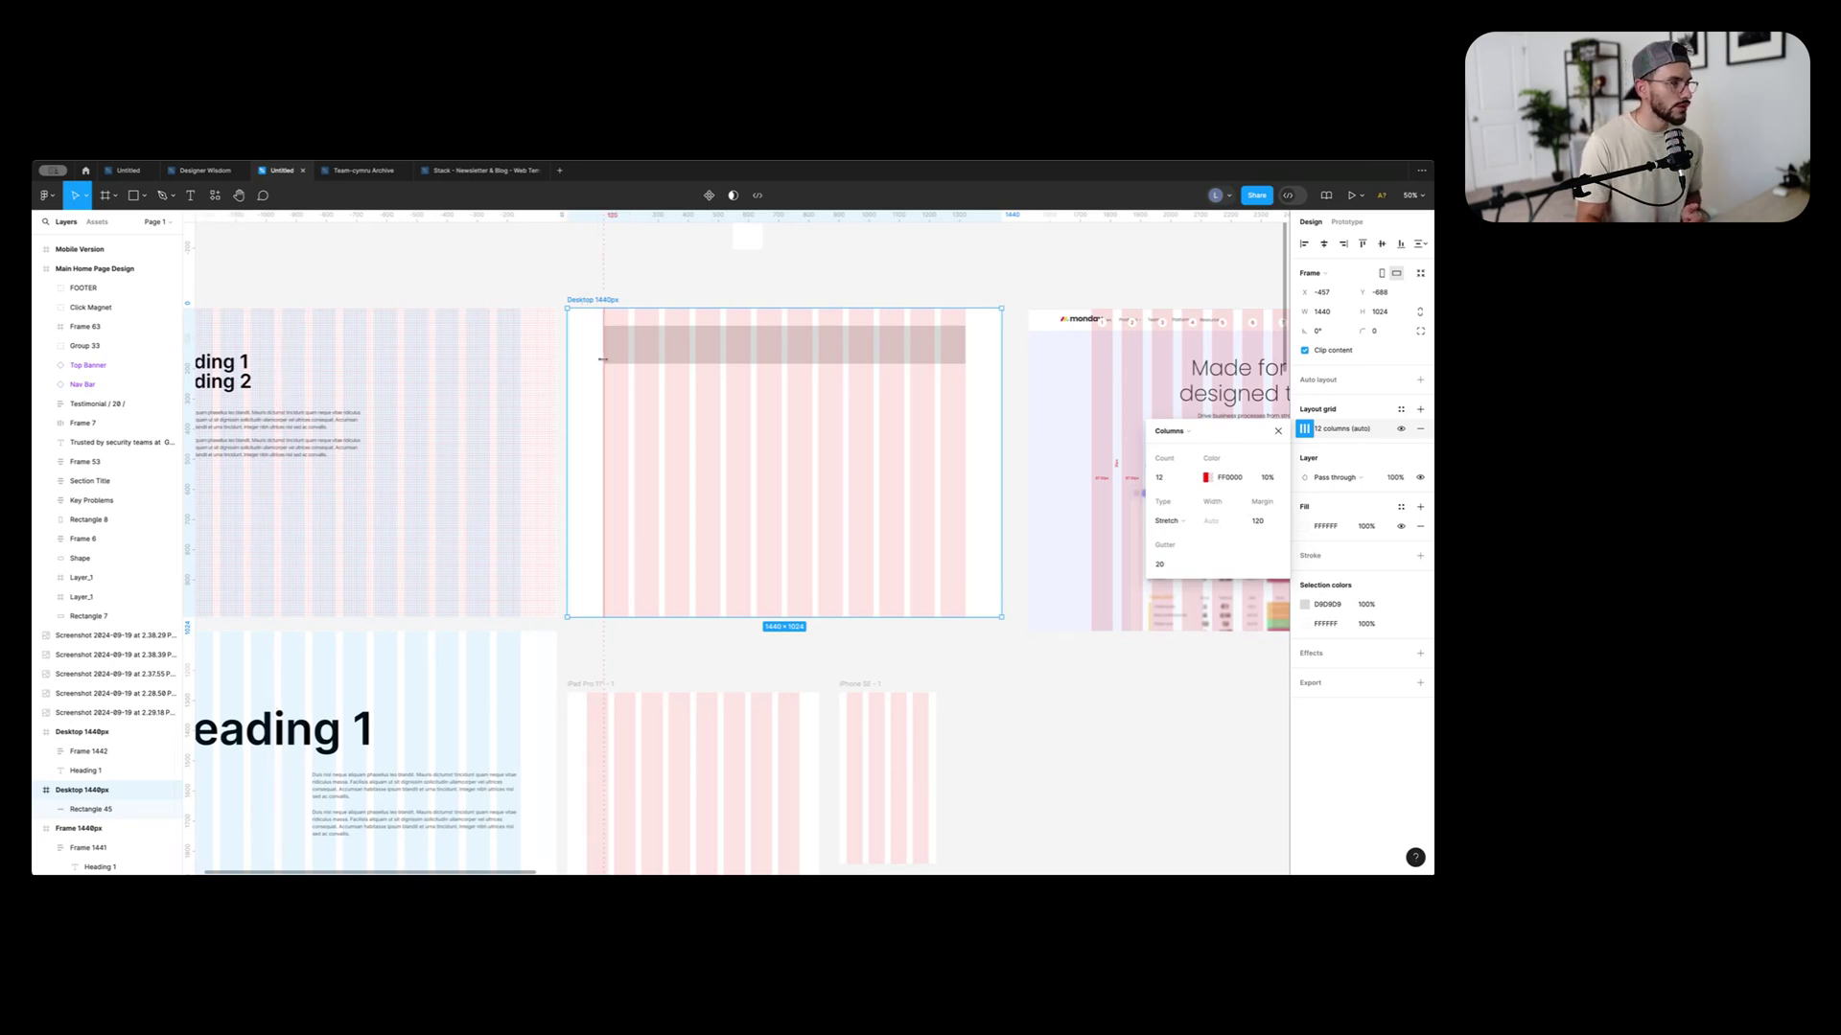
drag(191, 384, 965, 382)
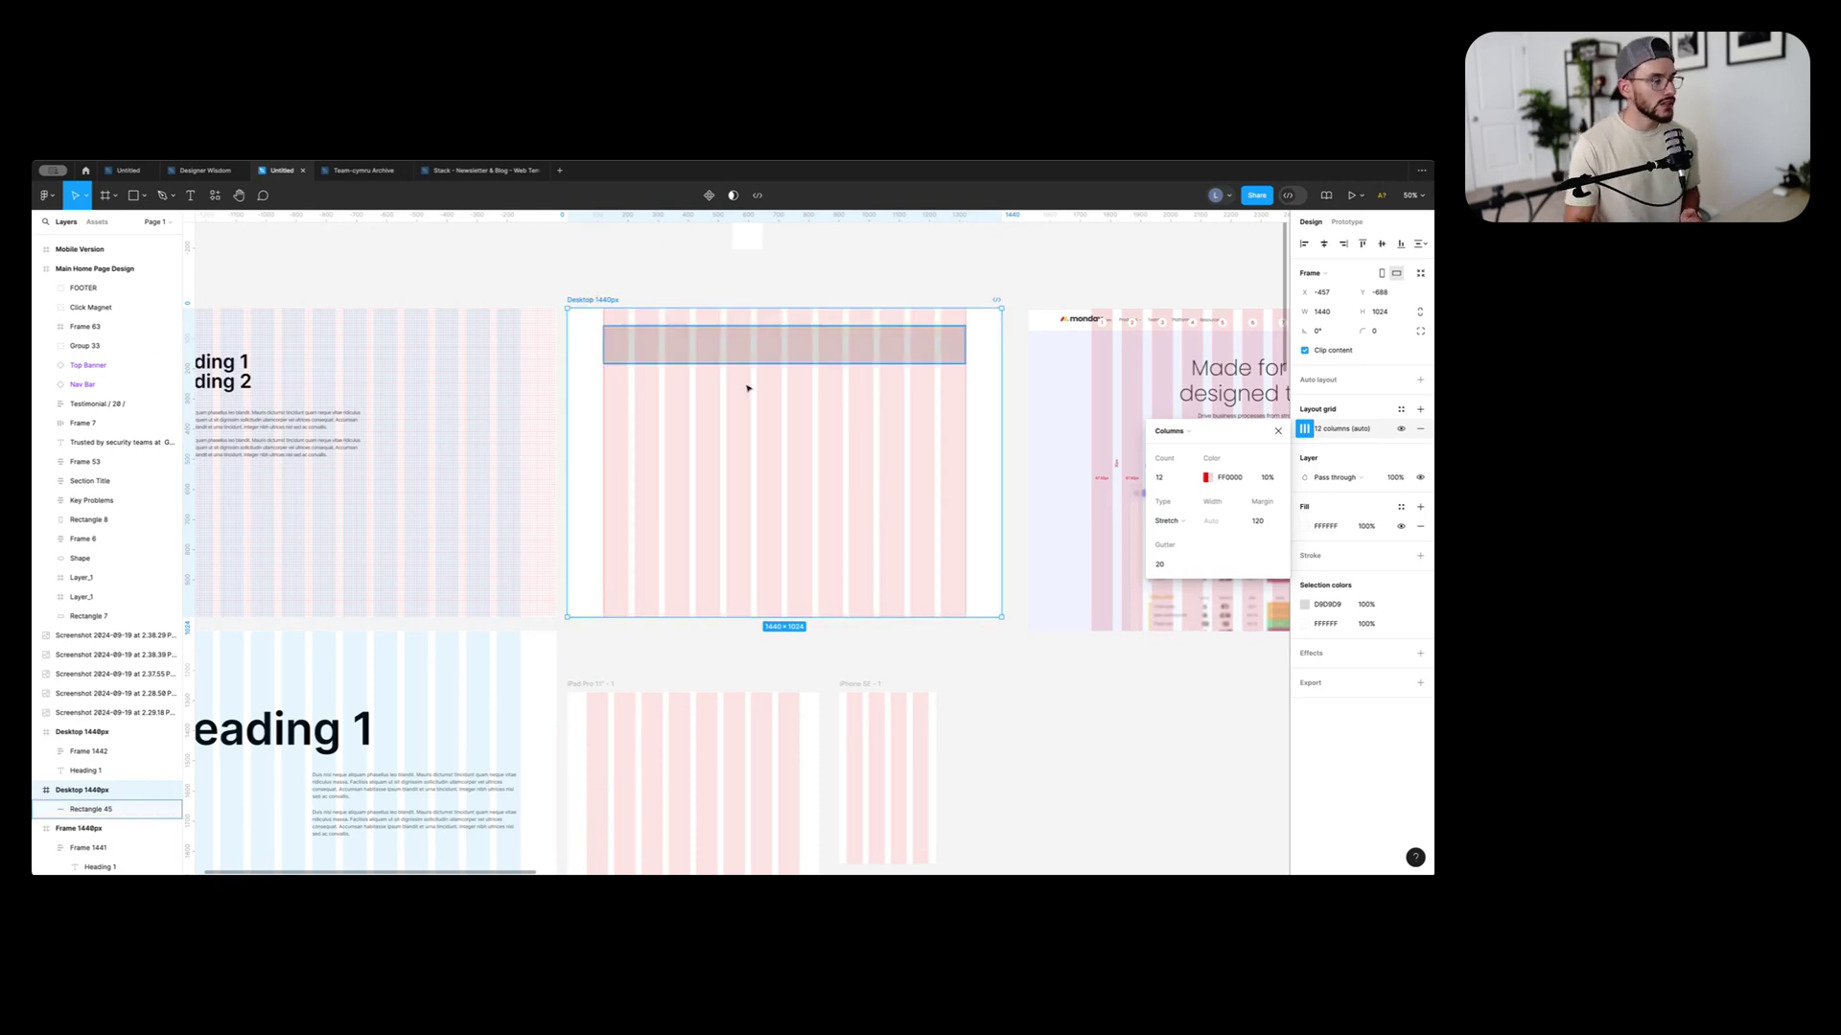
click(1400, 430)
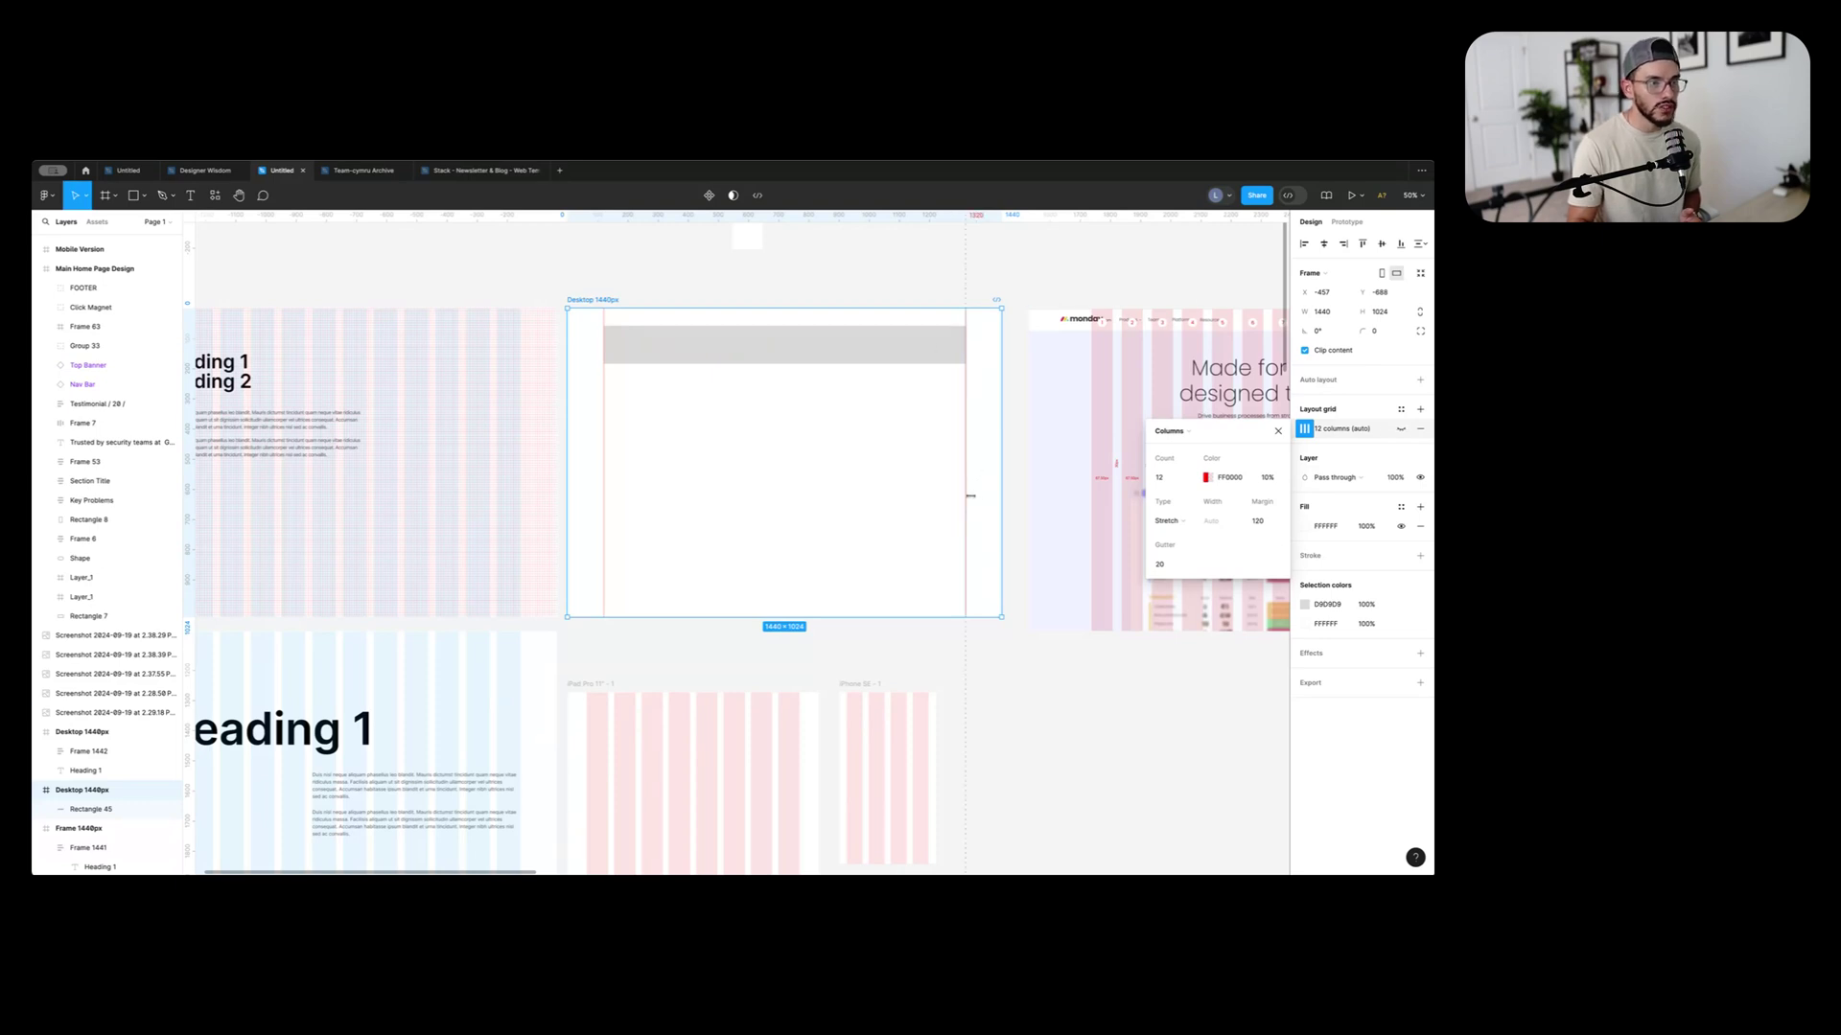
click(1400, 429)
Delete the grey rectangle from the Desktop 1440px frame
click(621, 341)
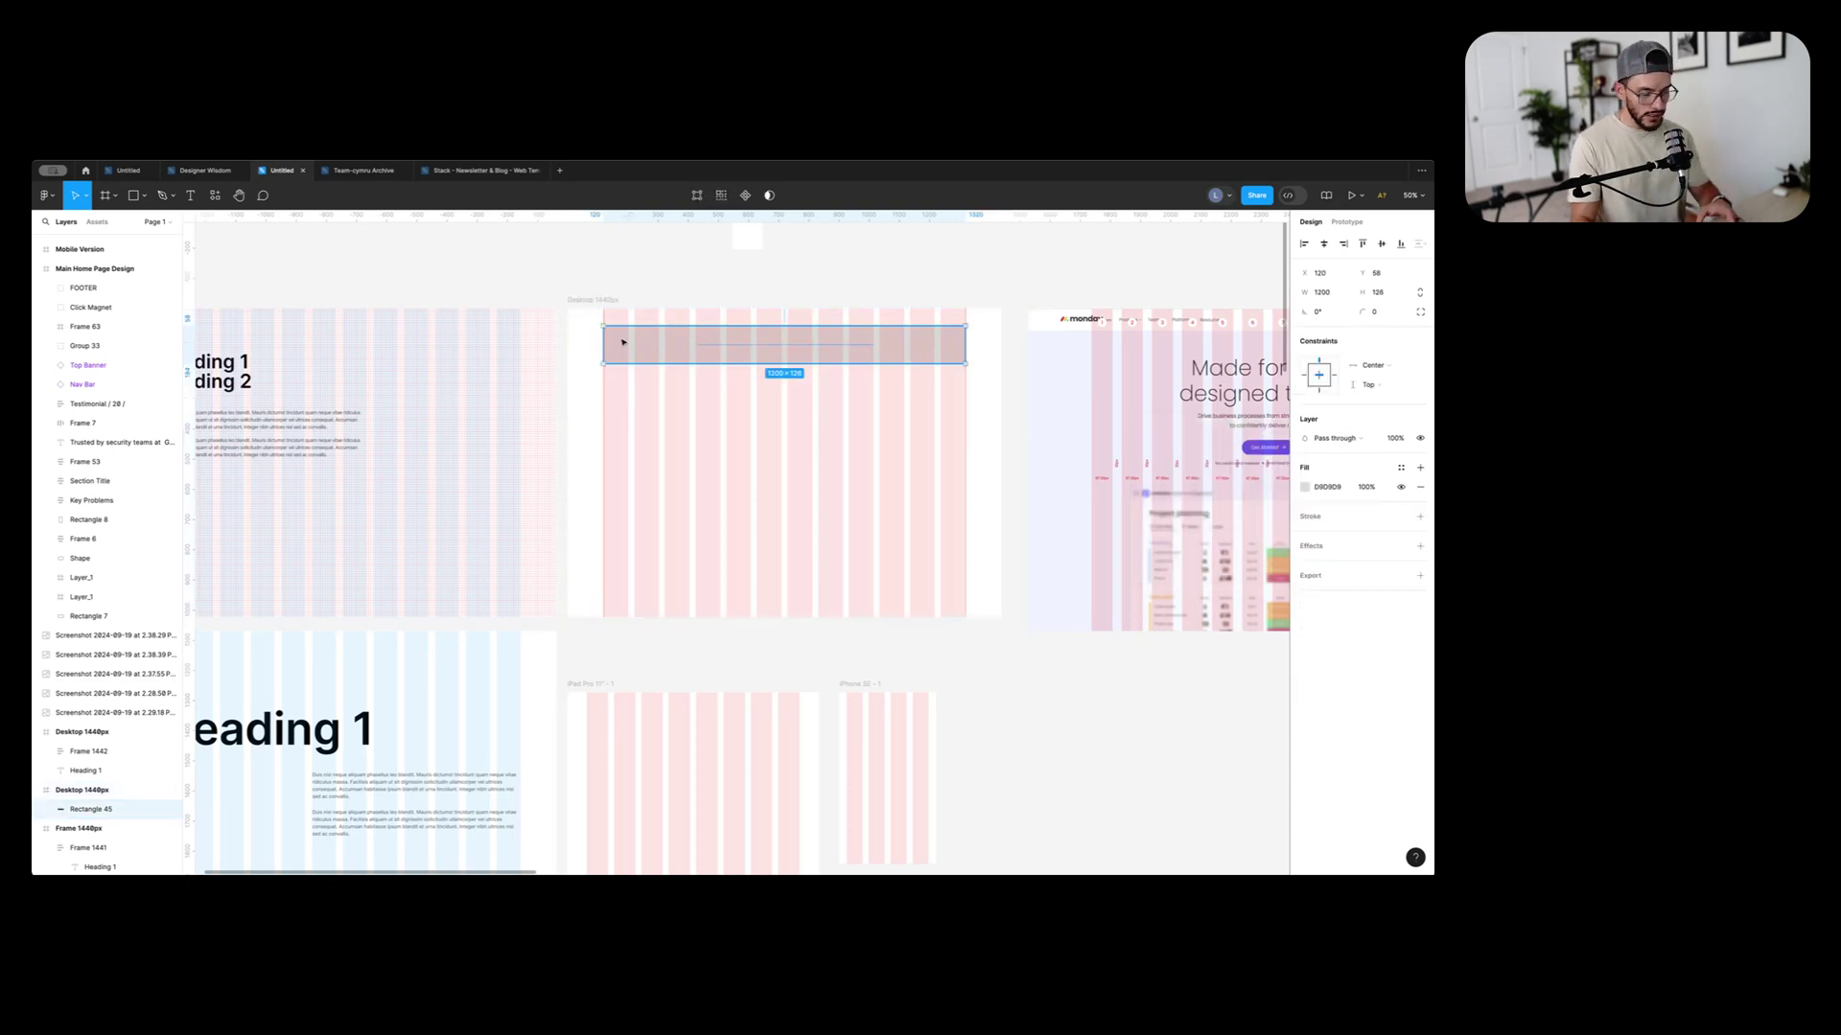
key(Delete)
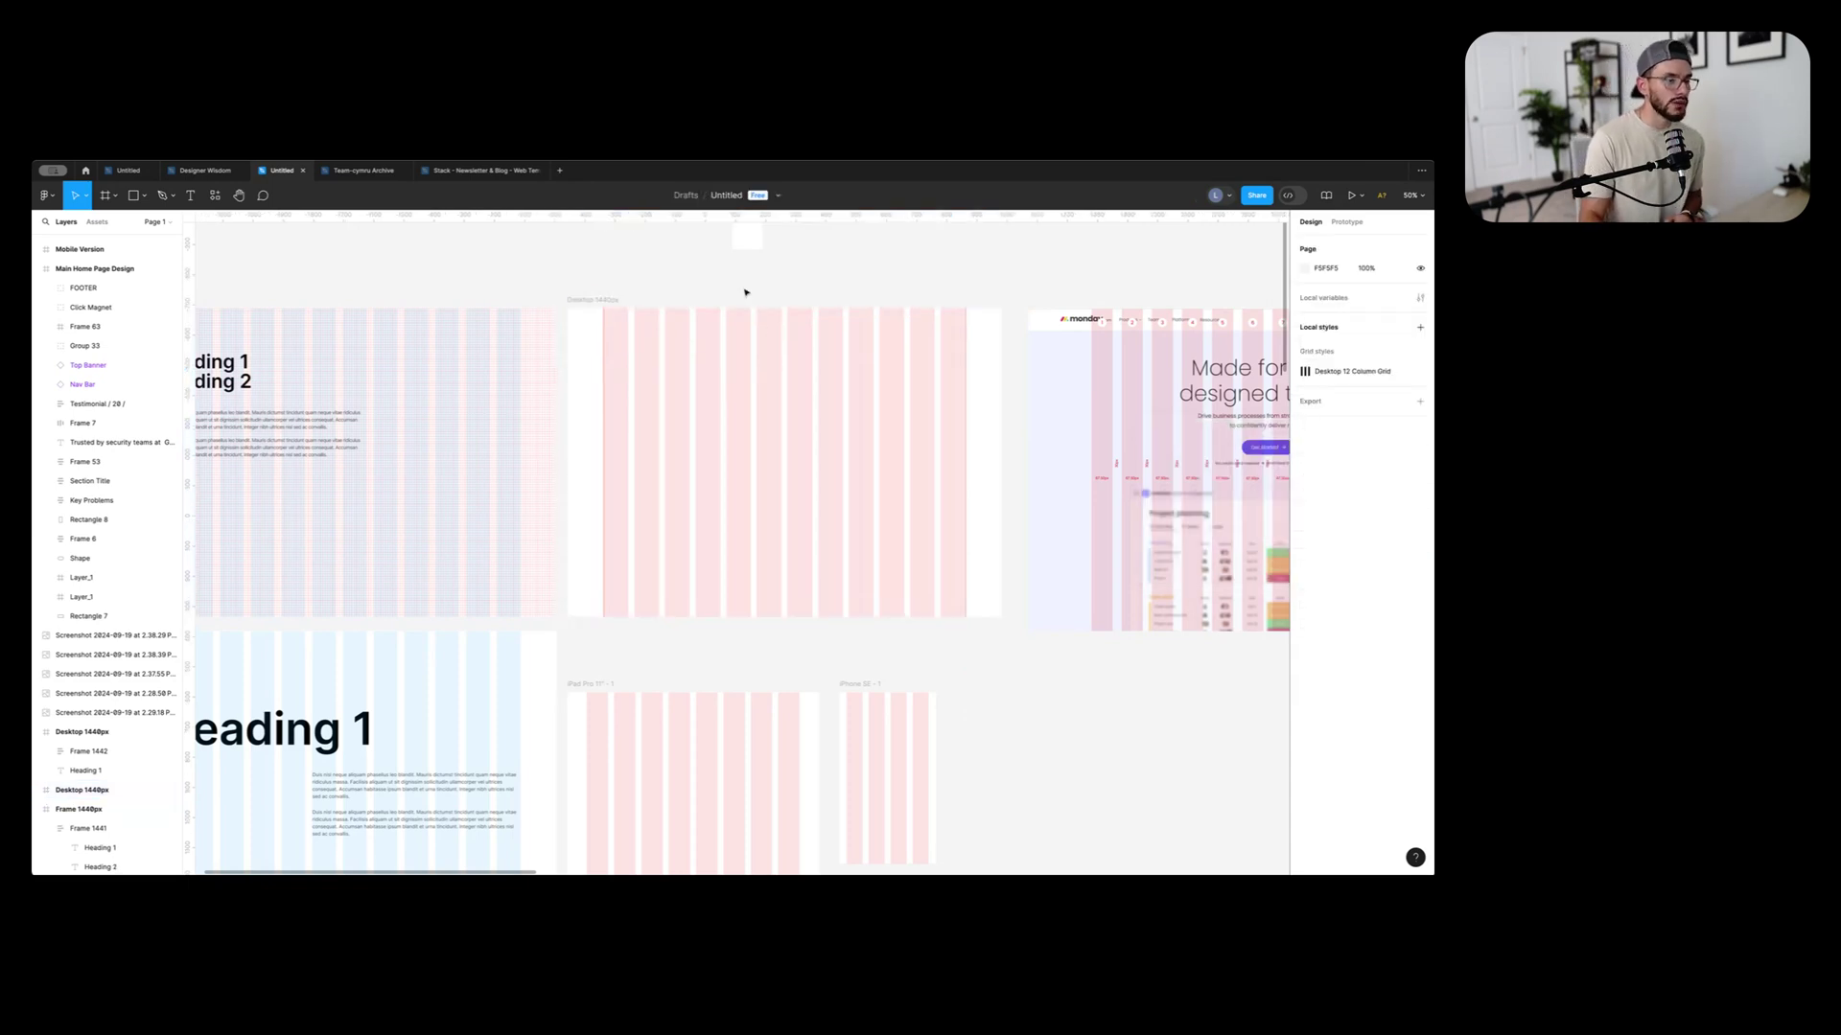
Open the column grid settings of the iPad Pro 11" frame to examine its count, margin and gutter
scroll(709, 544, down, 3)
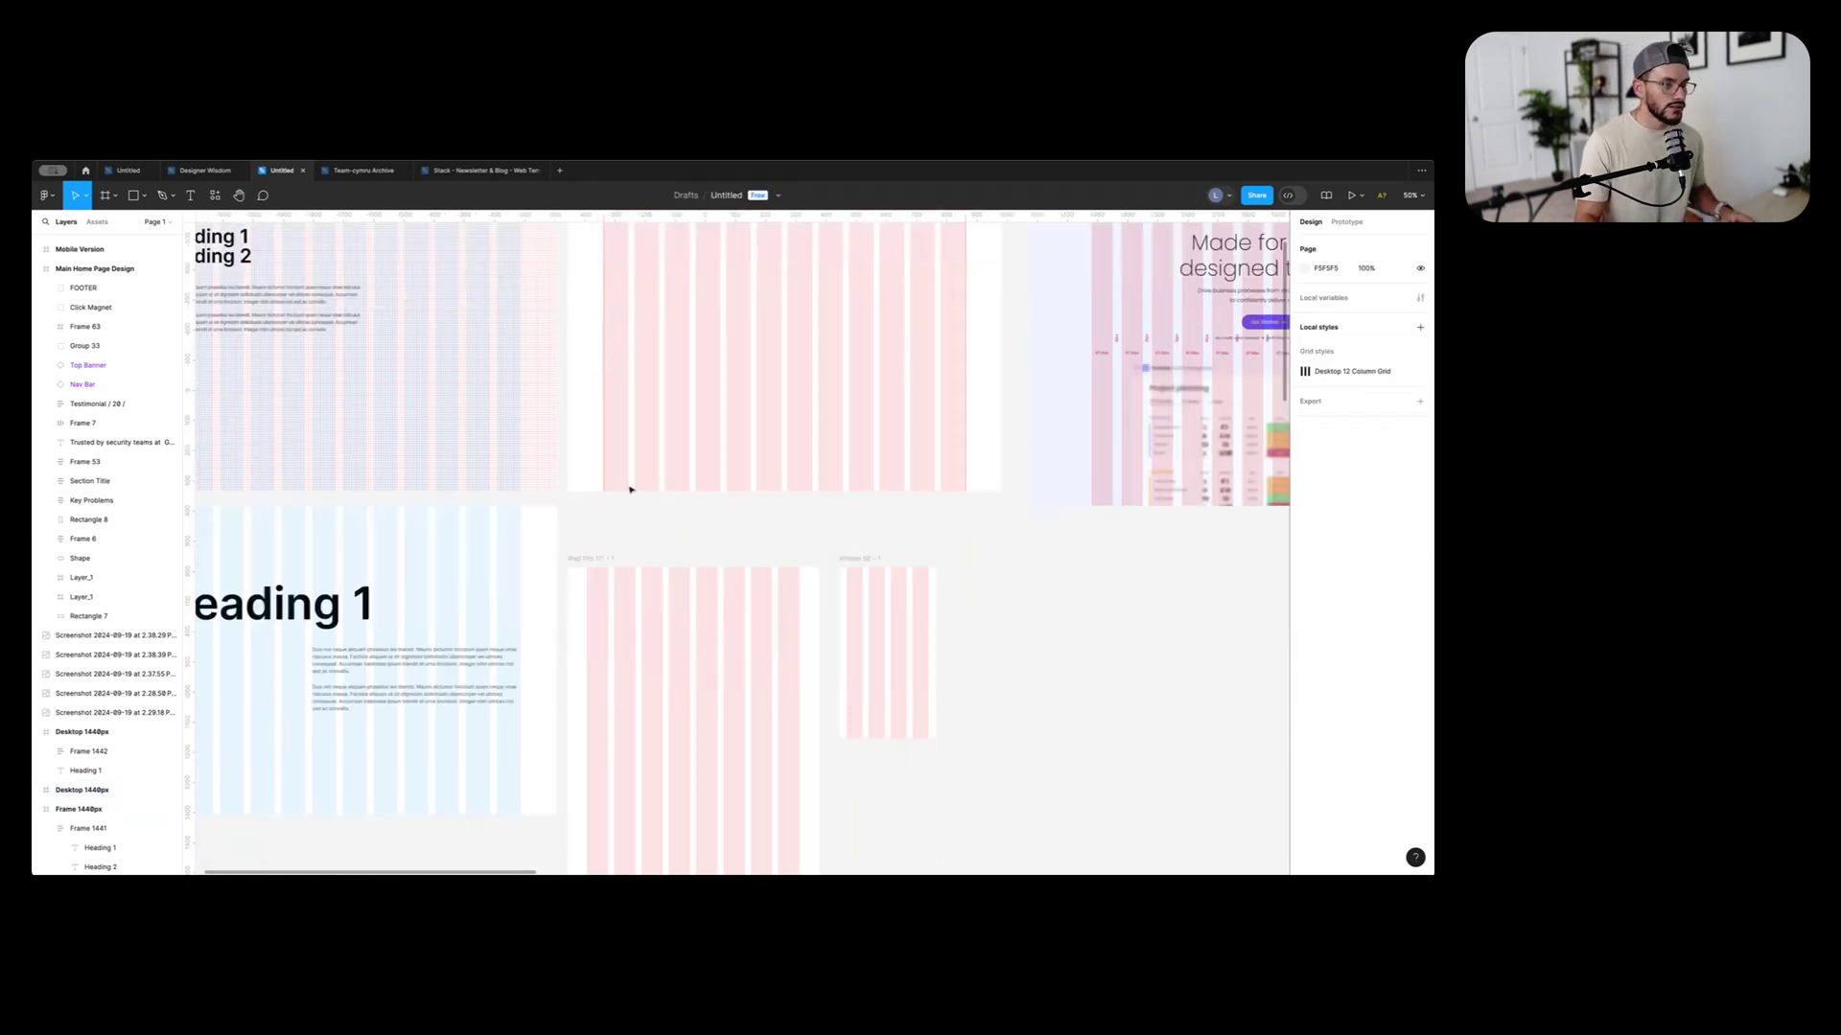
click(590, 564)
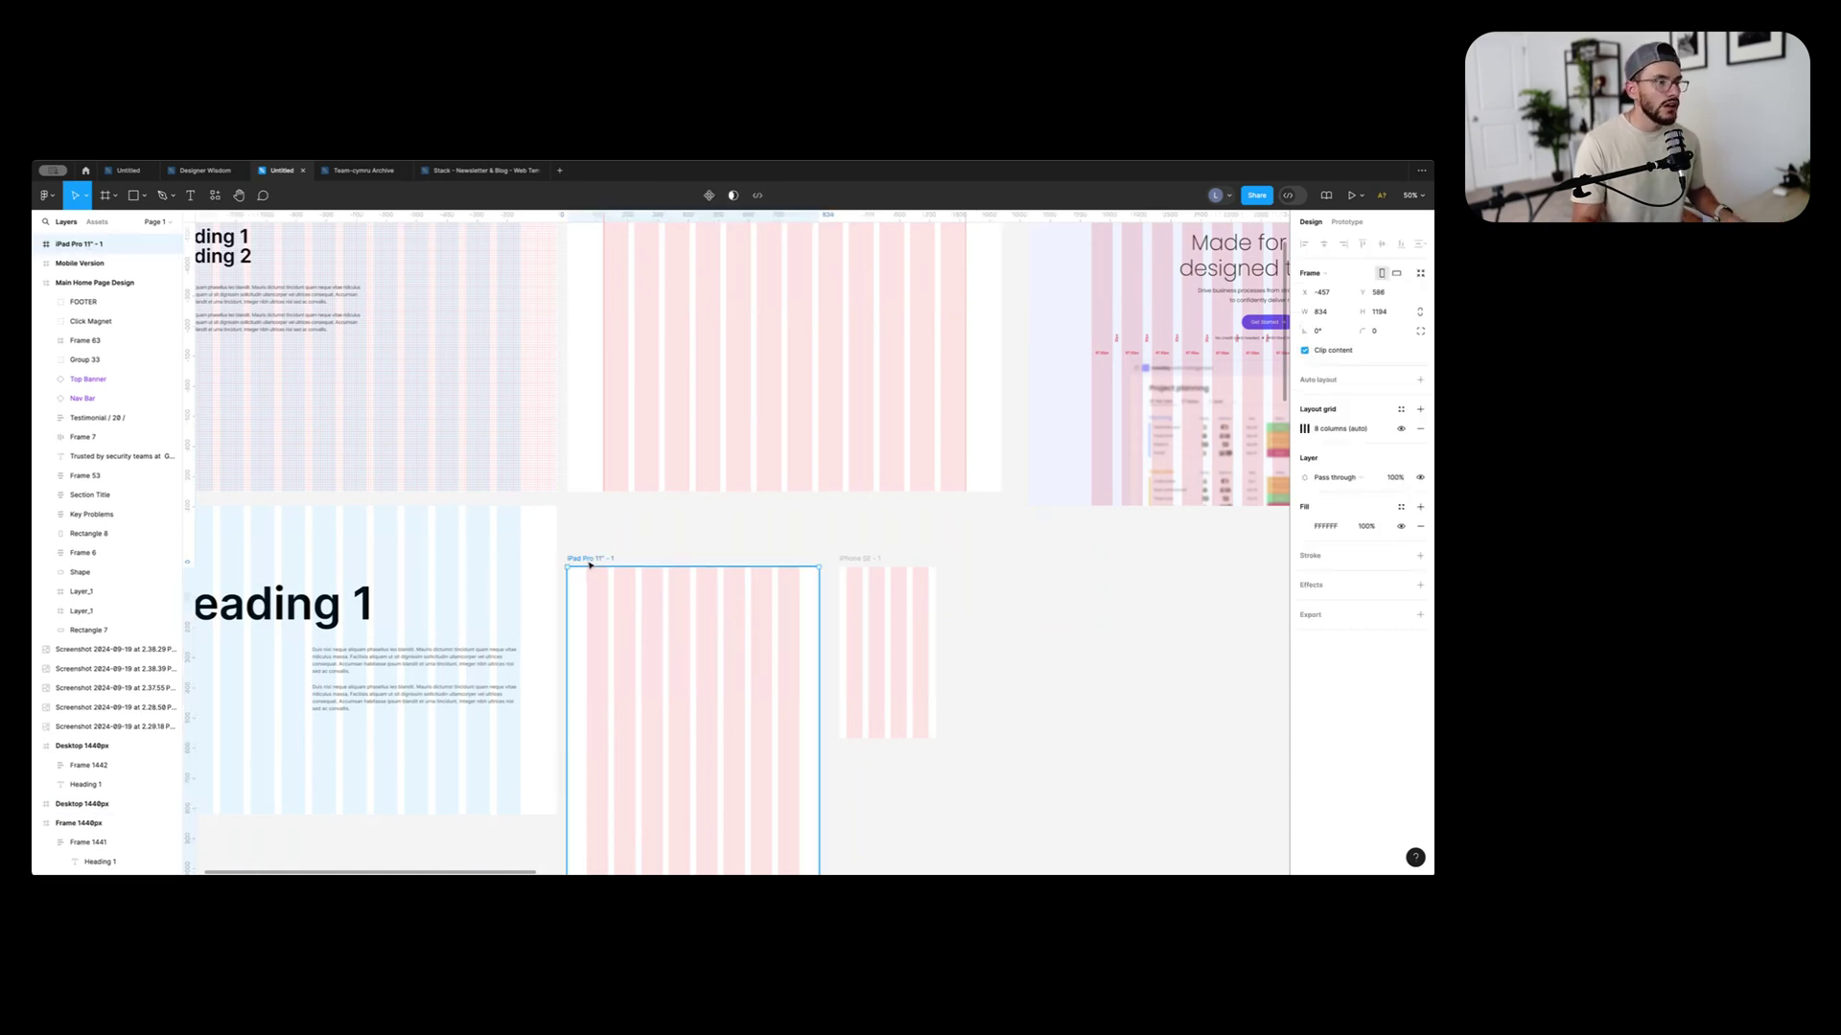
click(1305, 429)
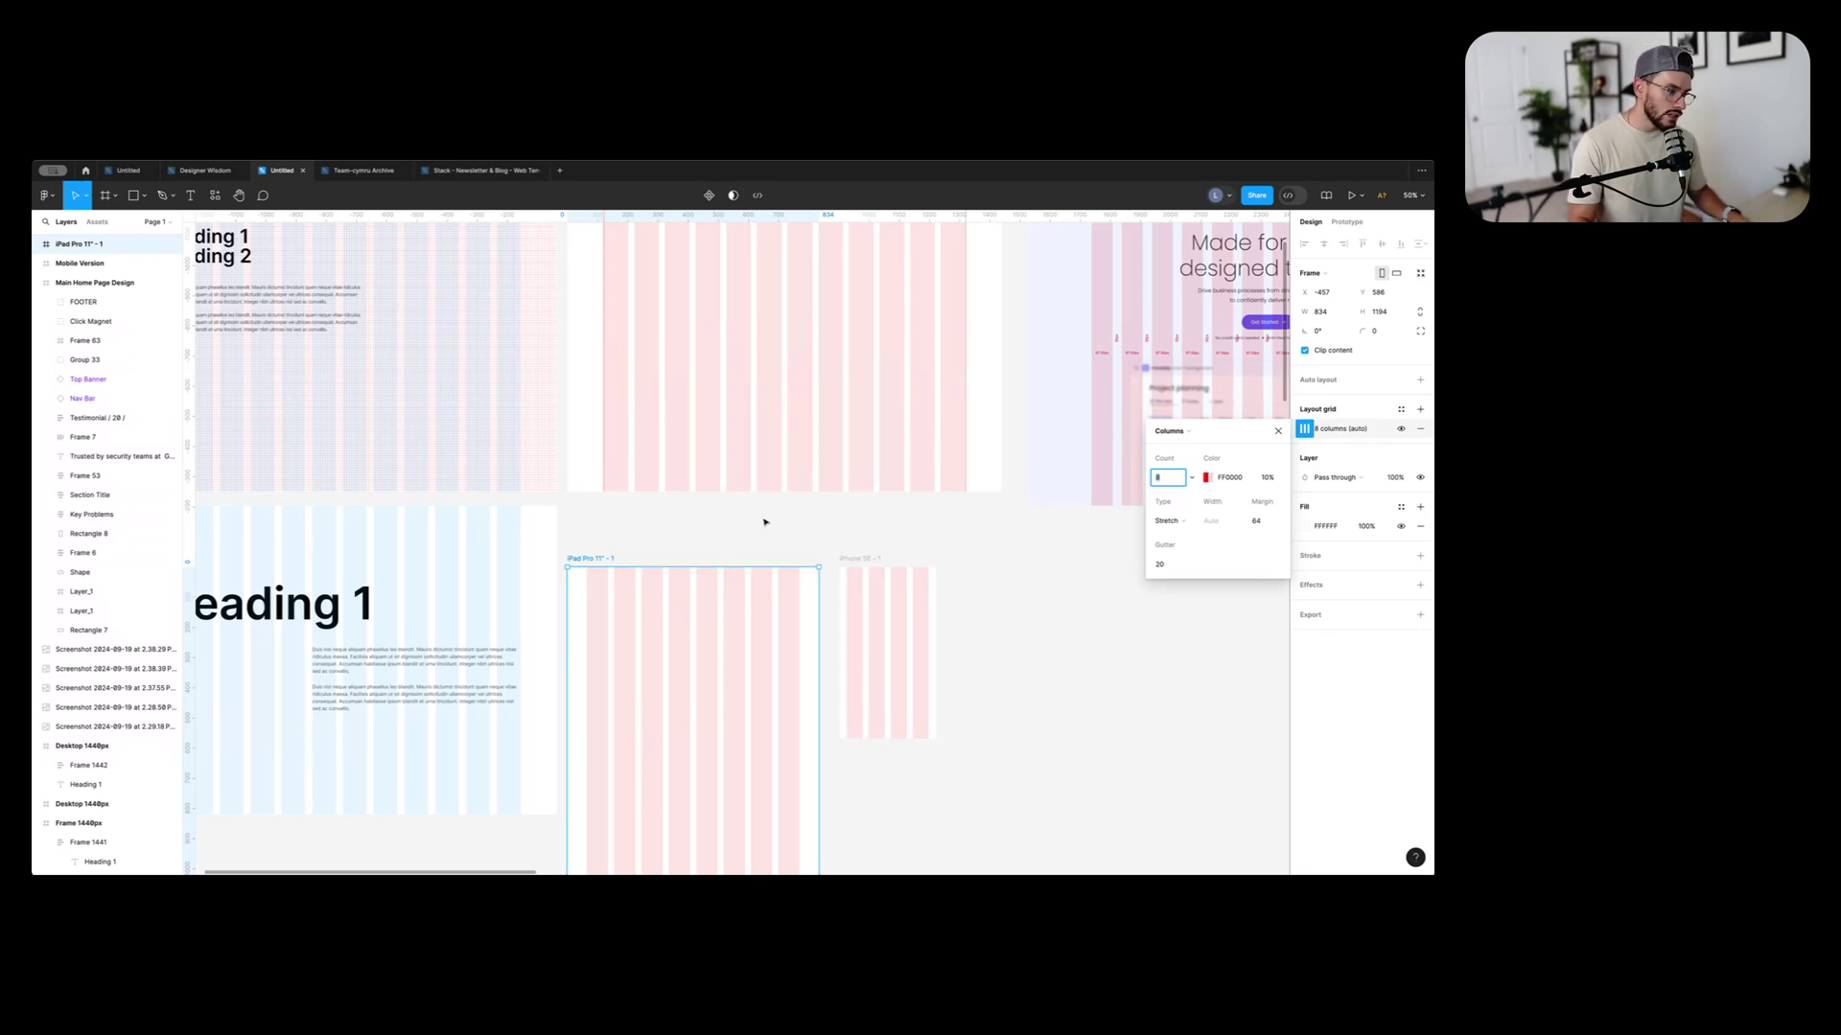
Look through the phone frame size presets, including iPhone SE, without placing a new frame
click(867, 563)
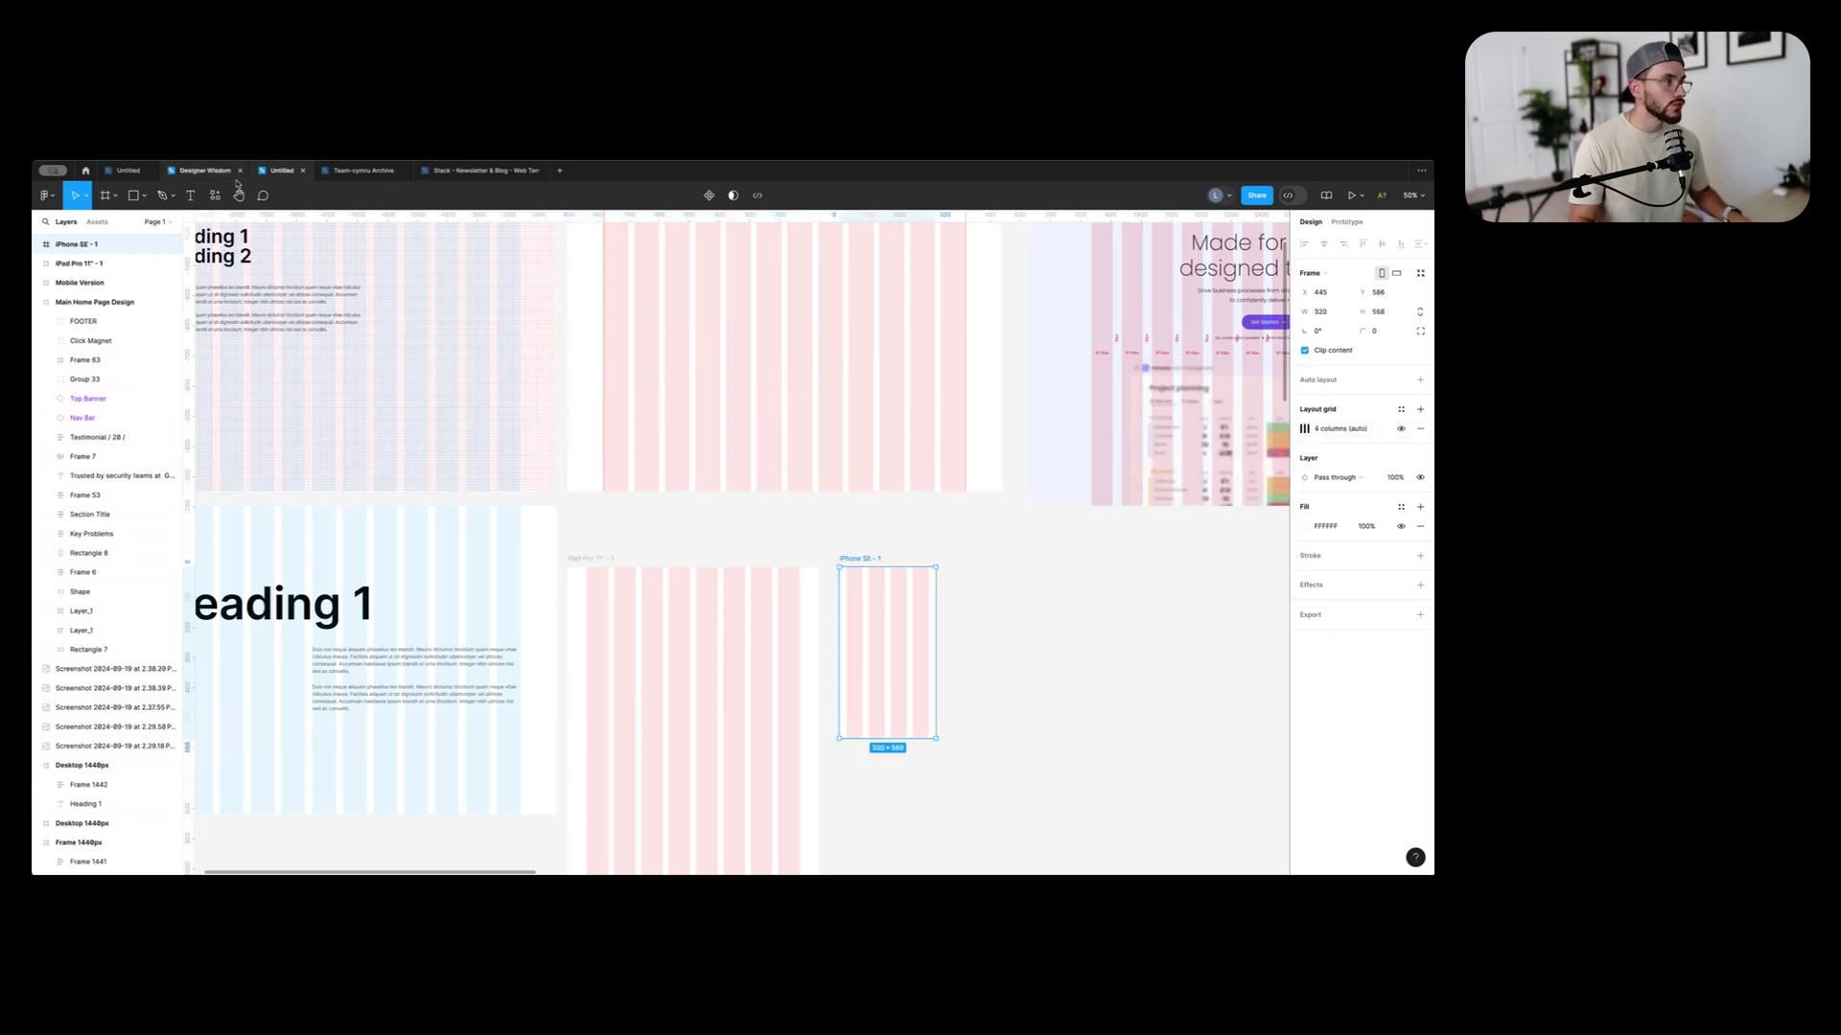
key(f)
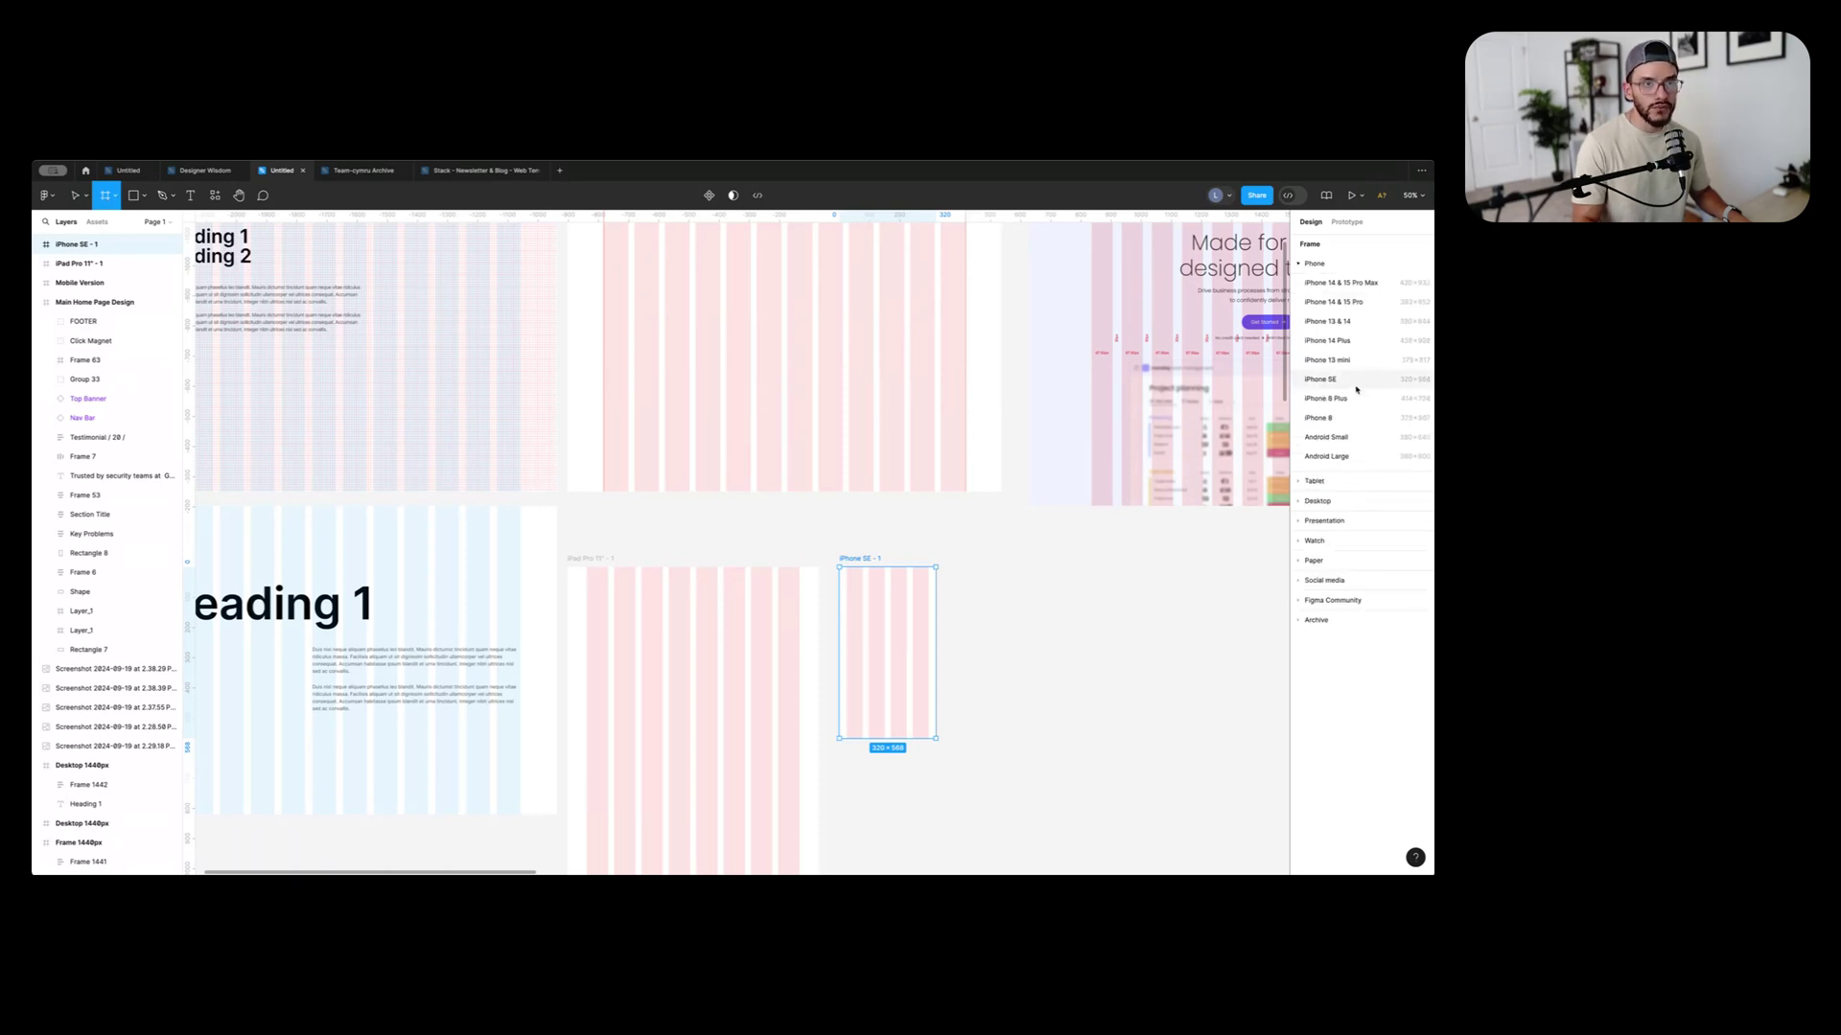
key(Escape)
key(Escape)
Set the margin of the iPhone SE frame's column grid to 16
click(849, 558)
click(851, 542)
click(852, 558)
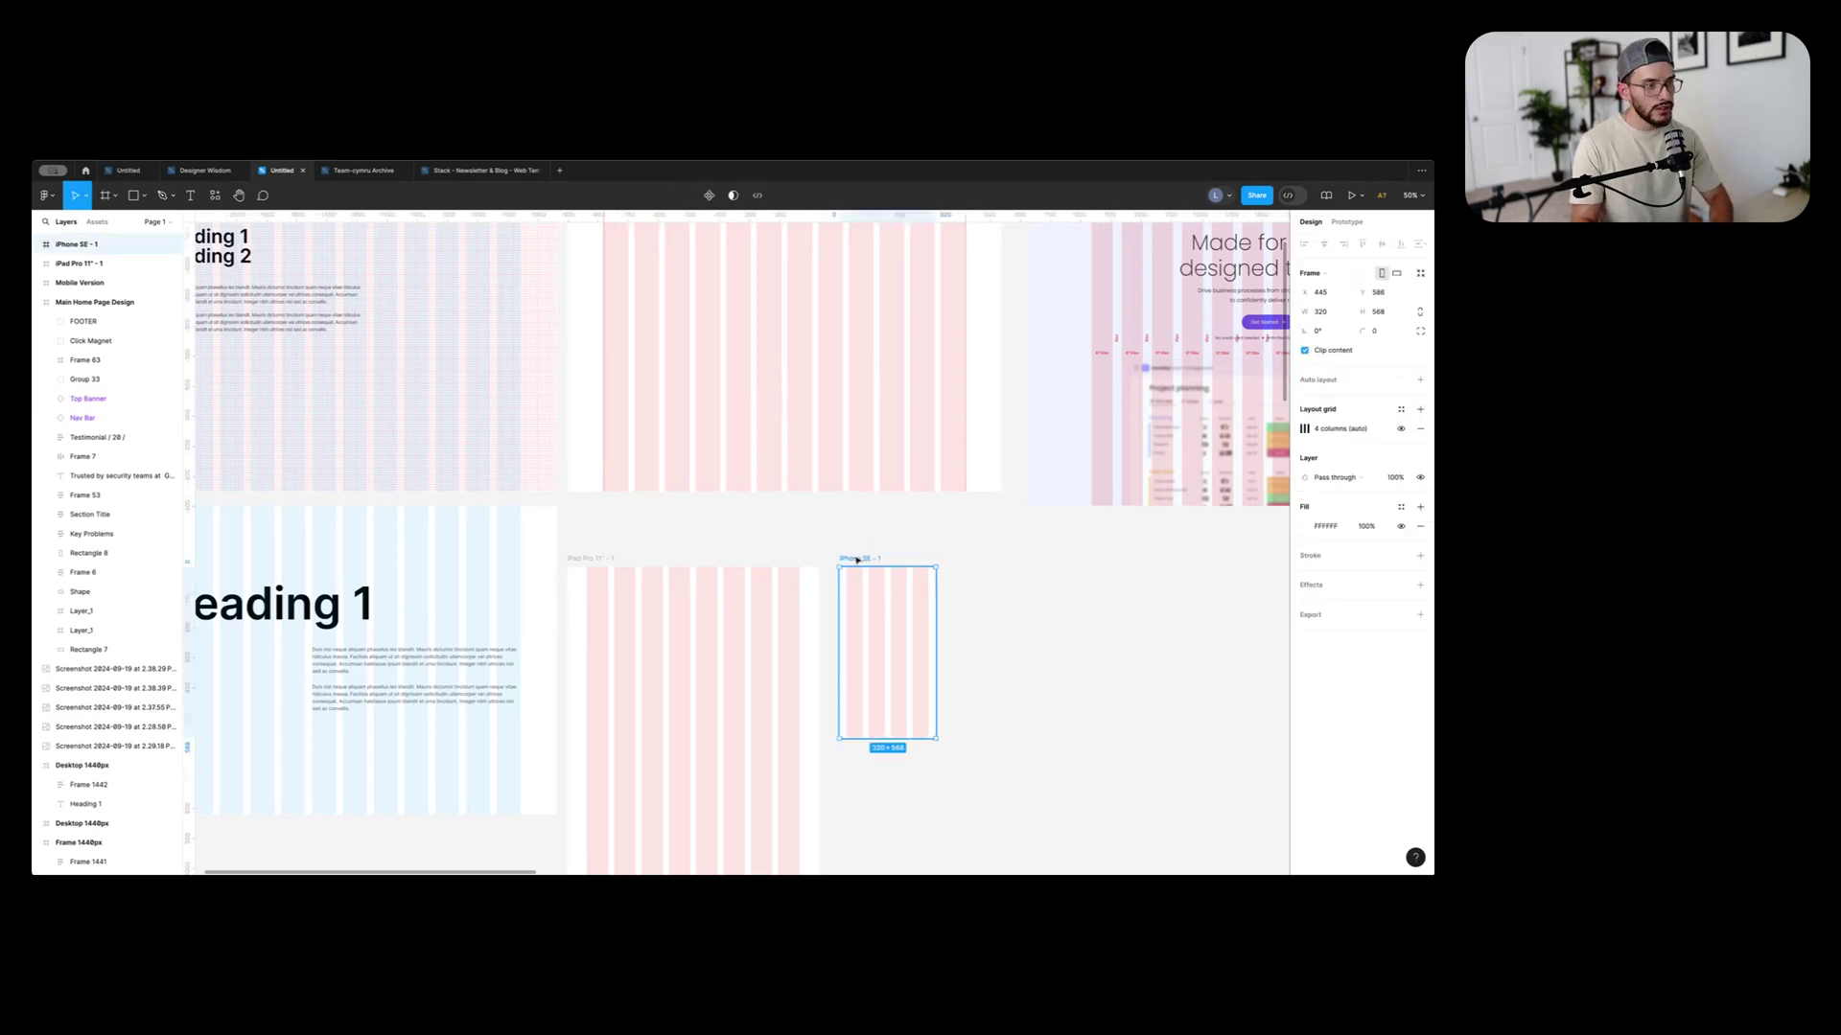
click(1305, 428)
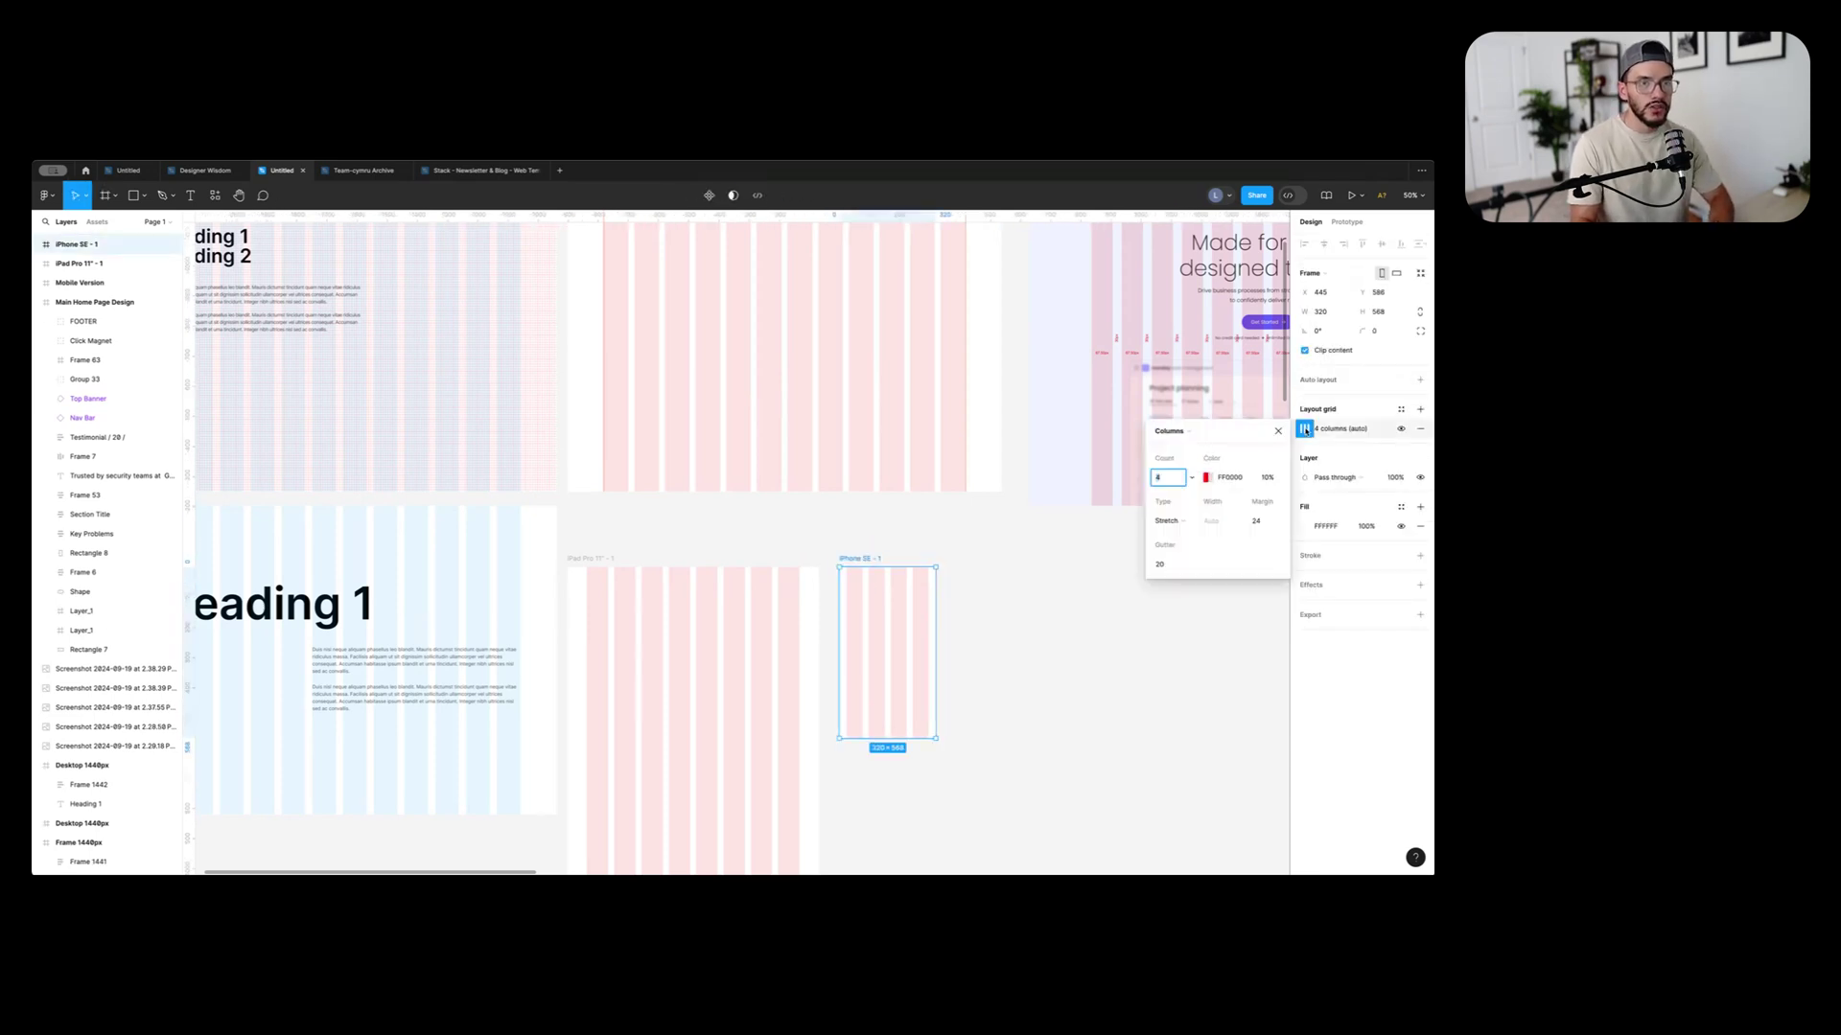
click(1256, 520)
text(16)
key(Return)
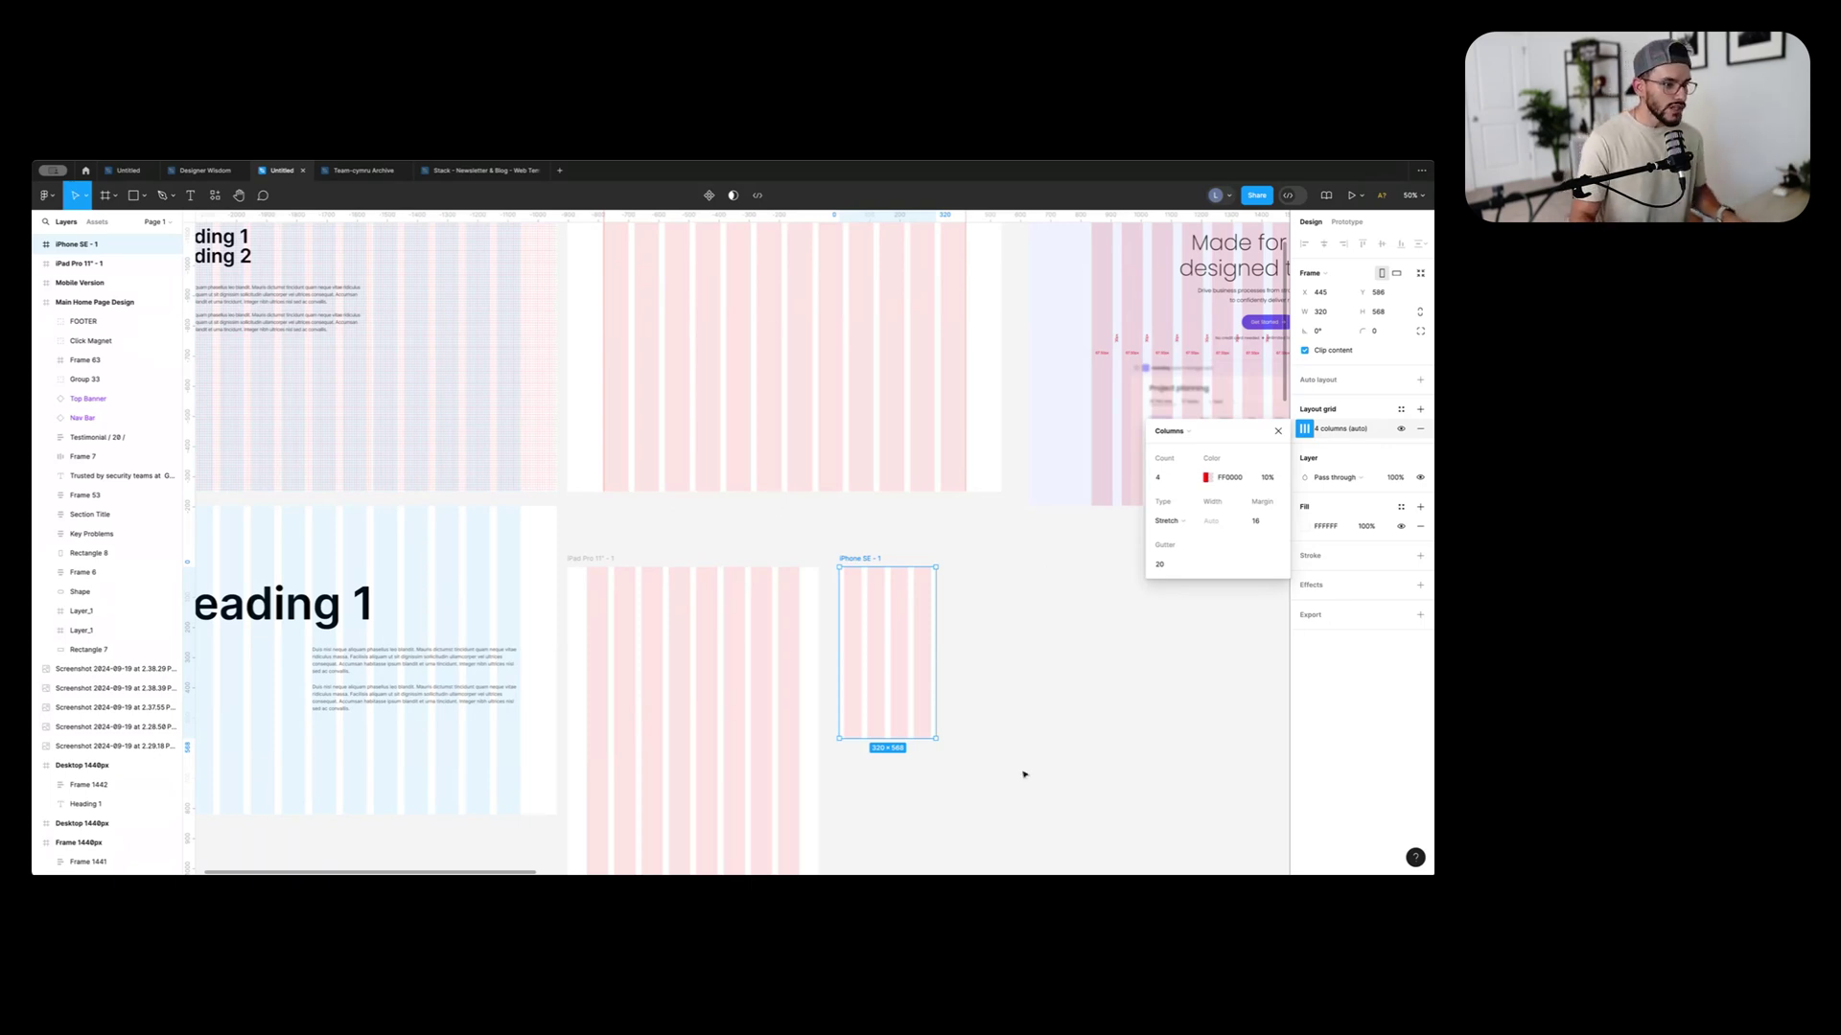
Review the column grids of the Desktop 1440px, iPad Pro 11" and iPhone SE frames in turn
scroll(869, 444, up, 3)
scroll(870, 444, up, 1)
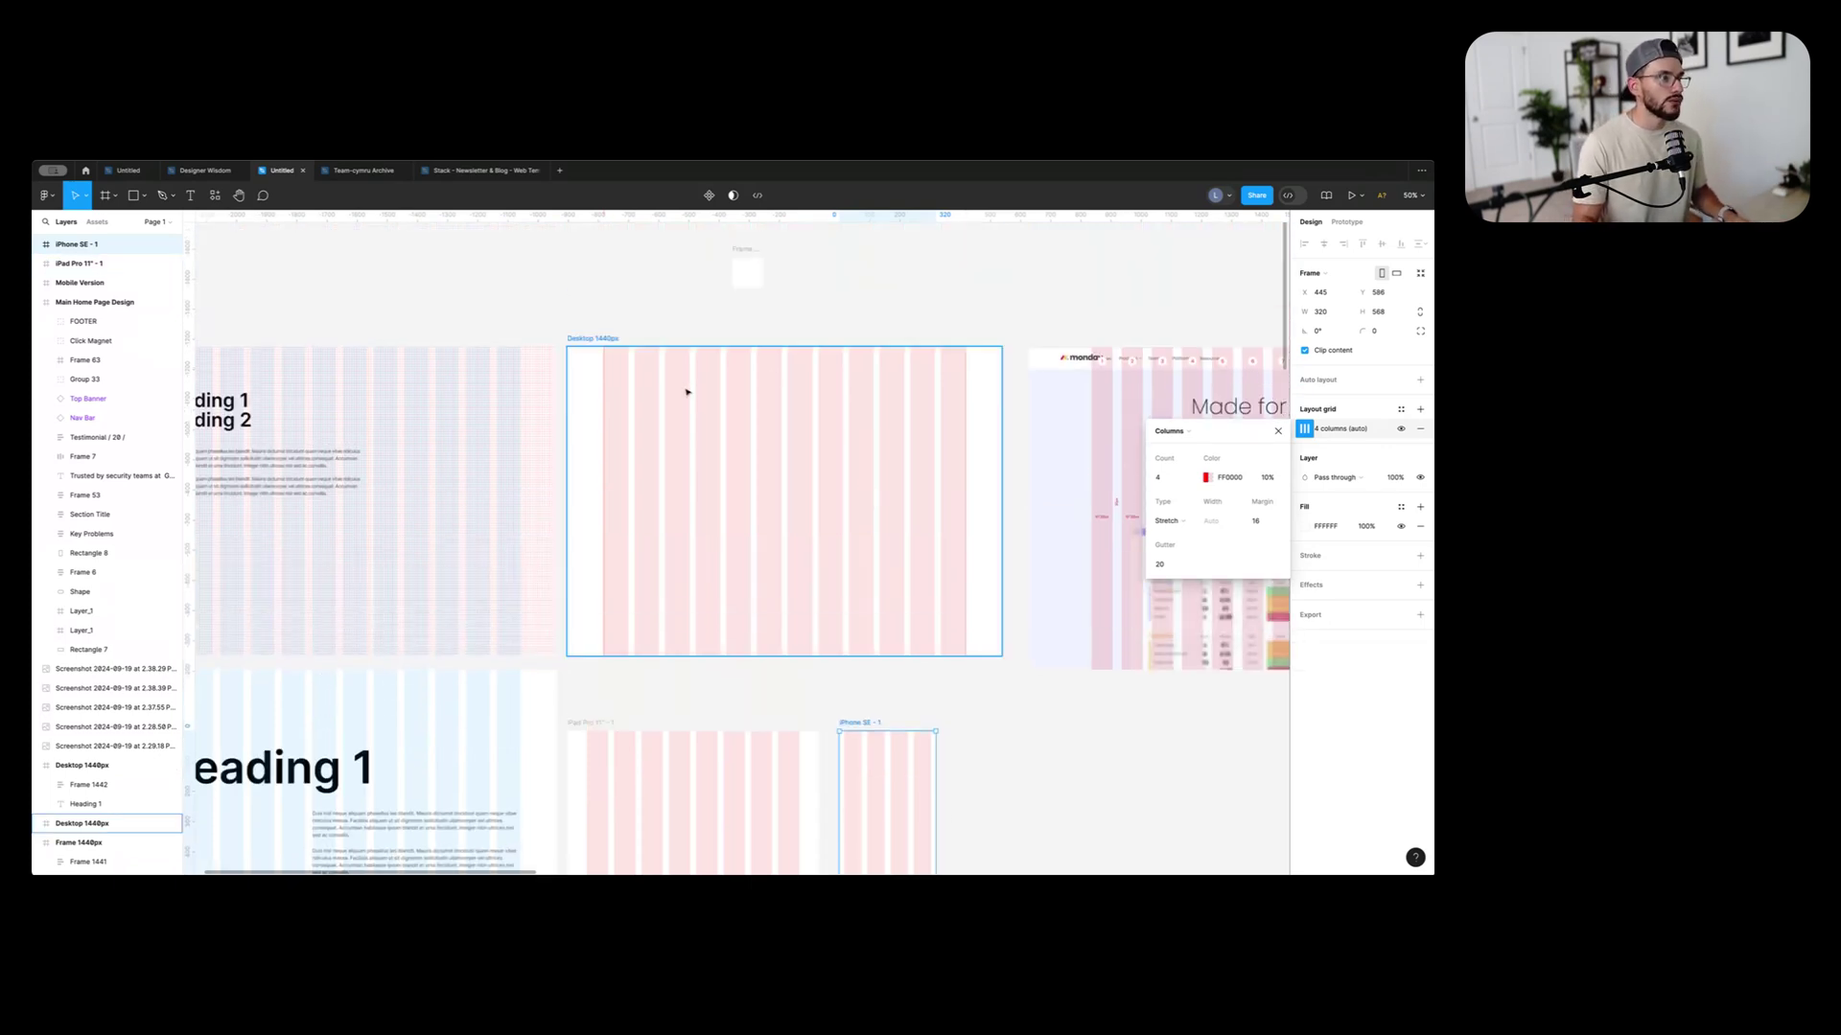
click(604, 358)
scroll(604, 358, down, 4)
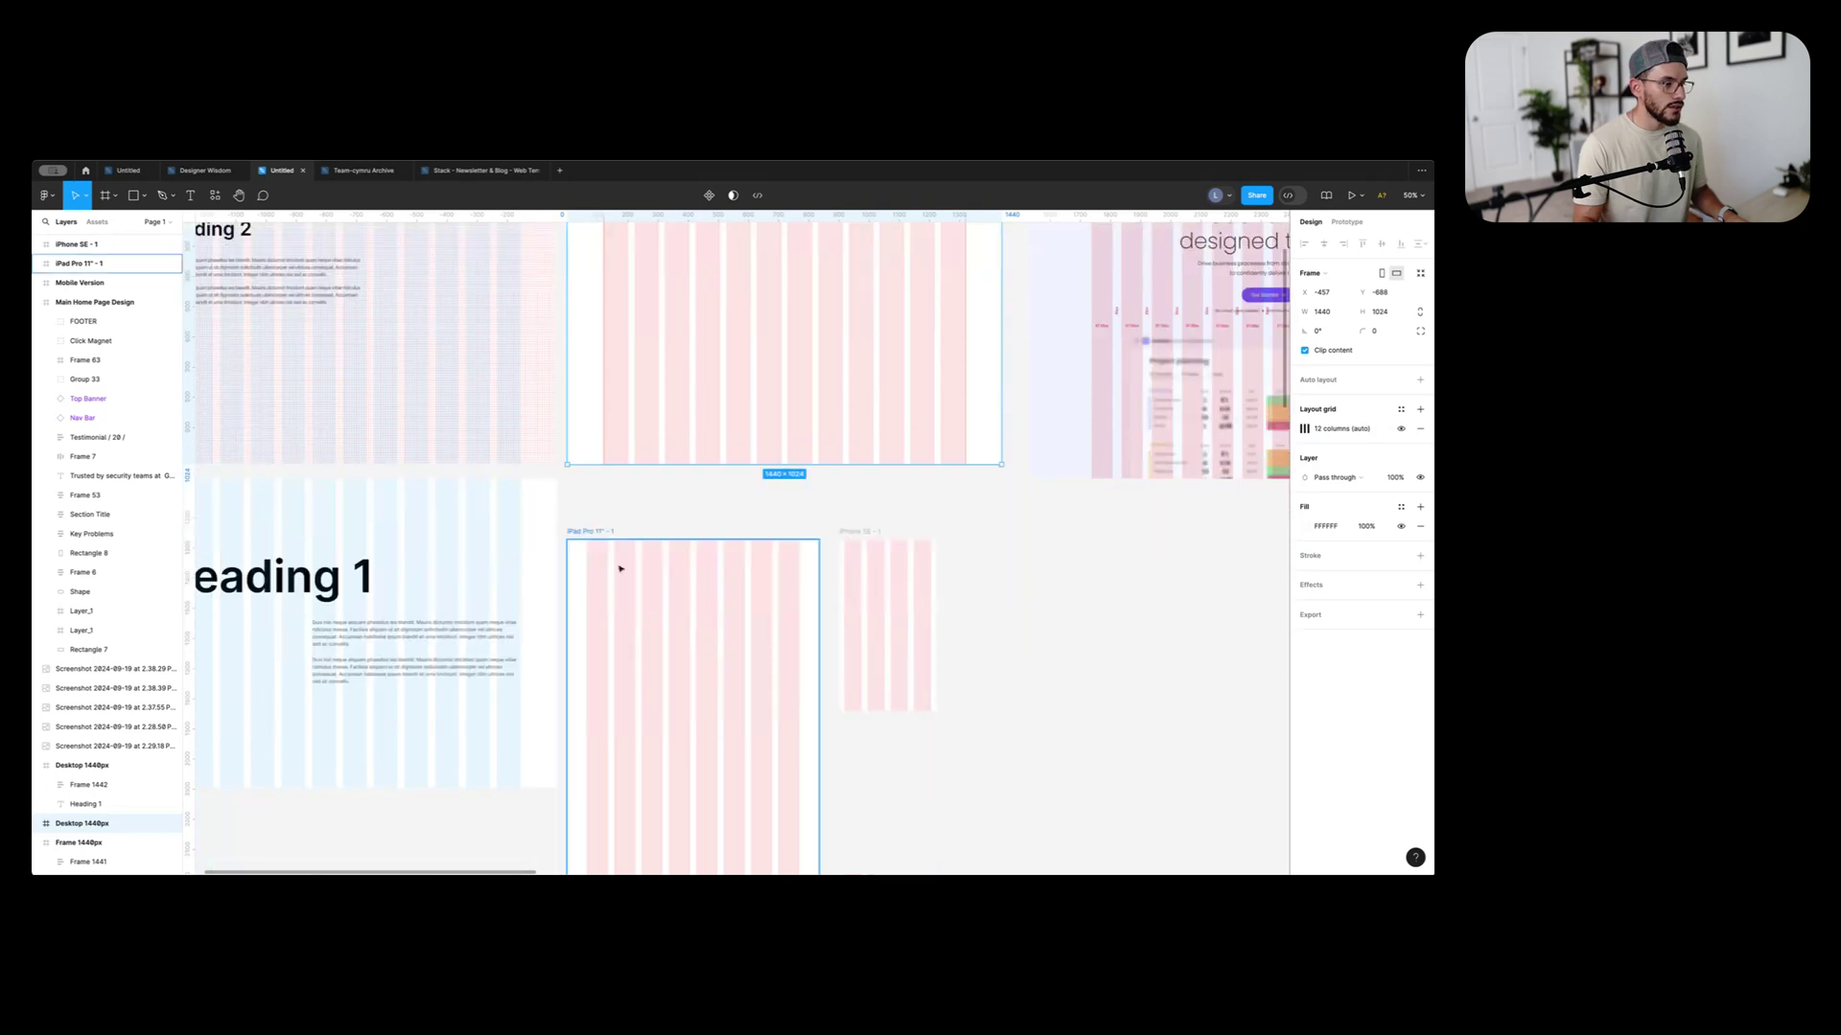
click(569, 532)
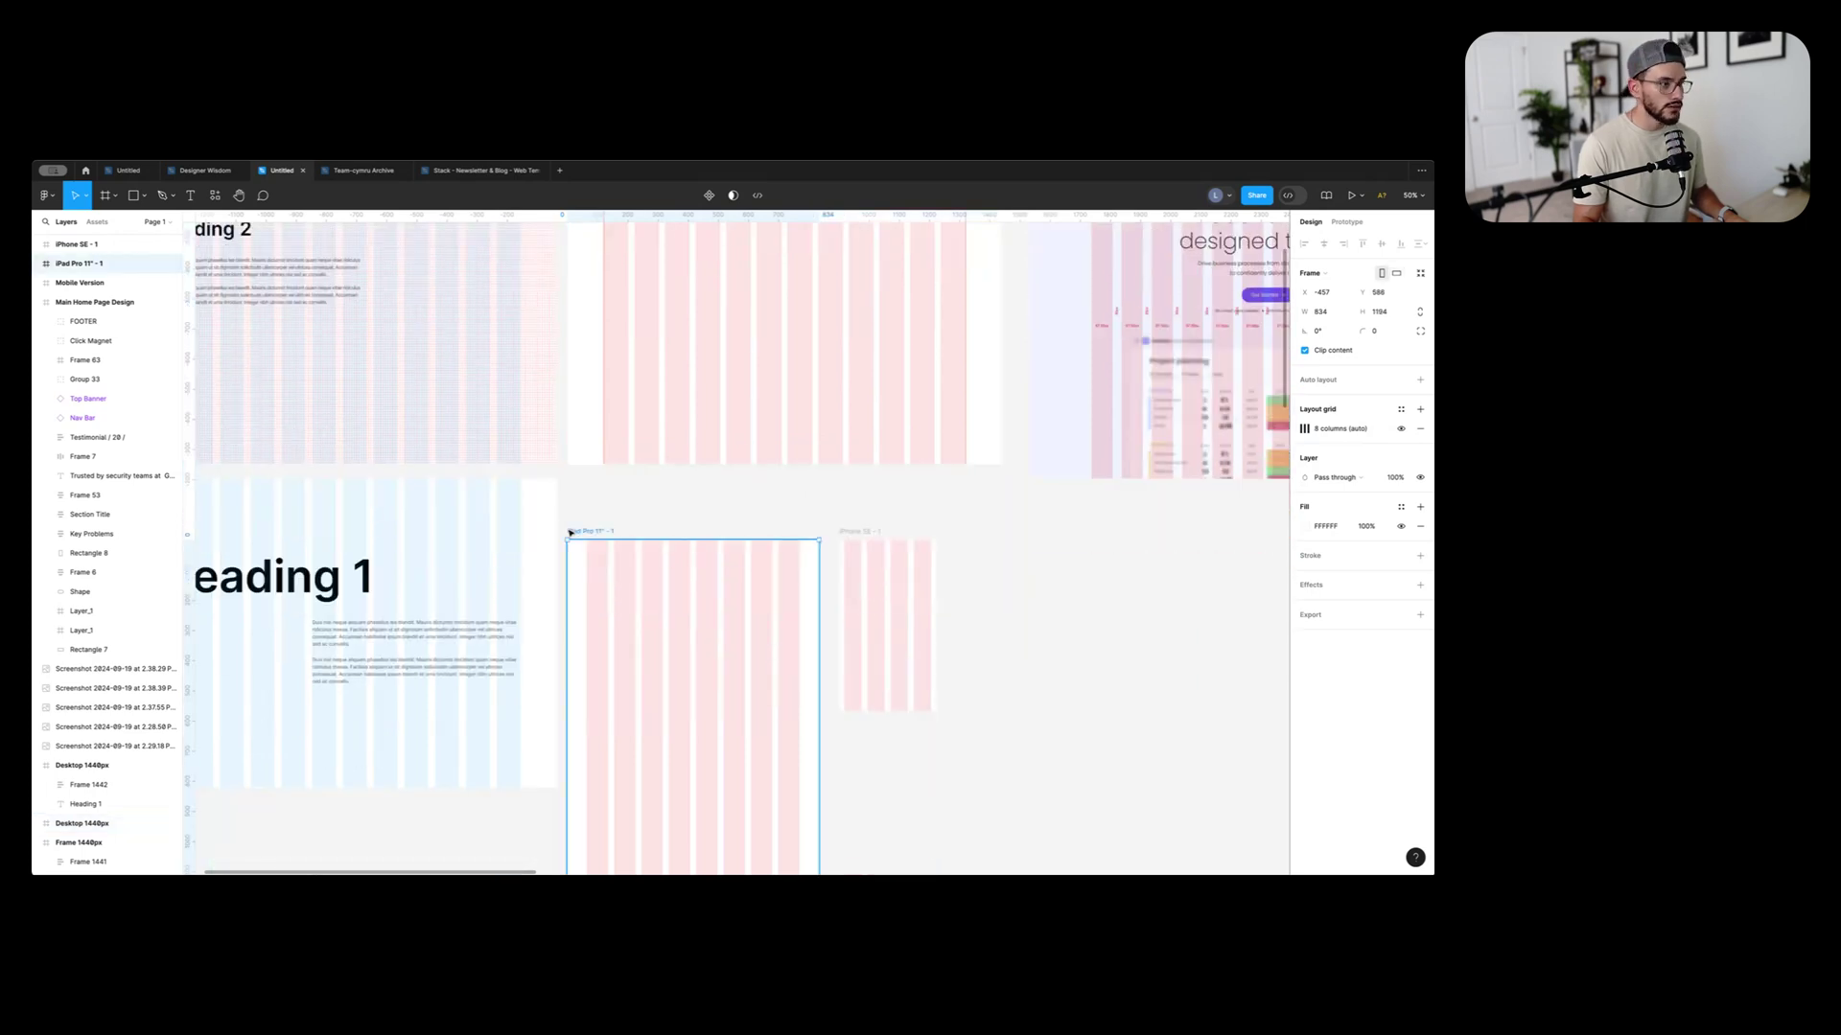
click(870, 534)
click(1052, 509)
drag(1052, 509, 1162, 670)
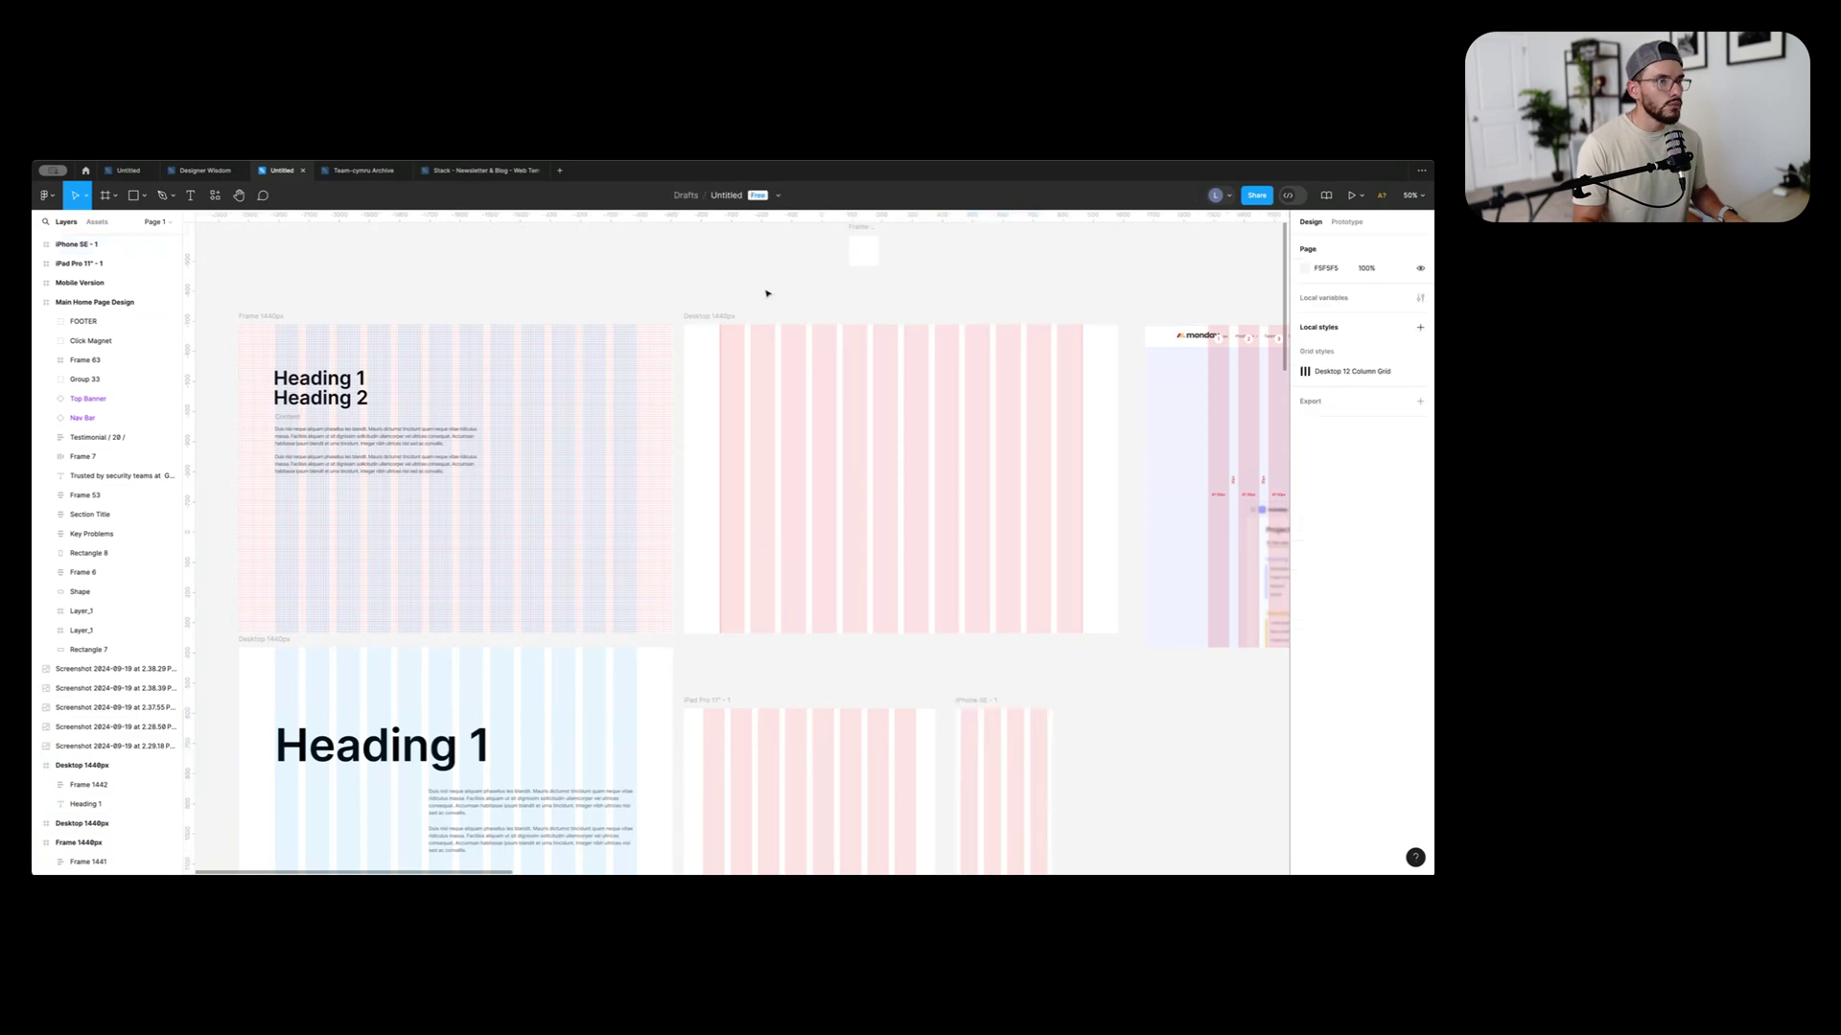
Open the 8px grid settings of the 1440px frame containing Heading 1 and Heading 2
click(717, 324)
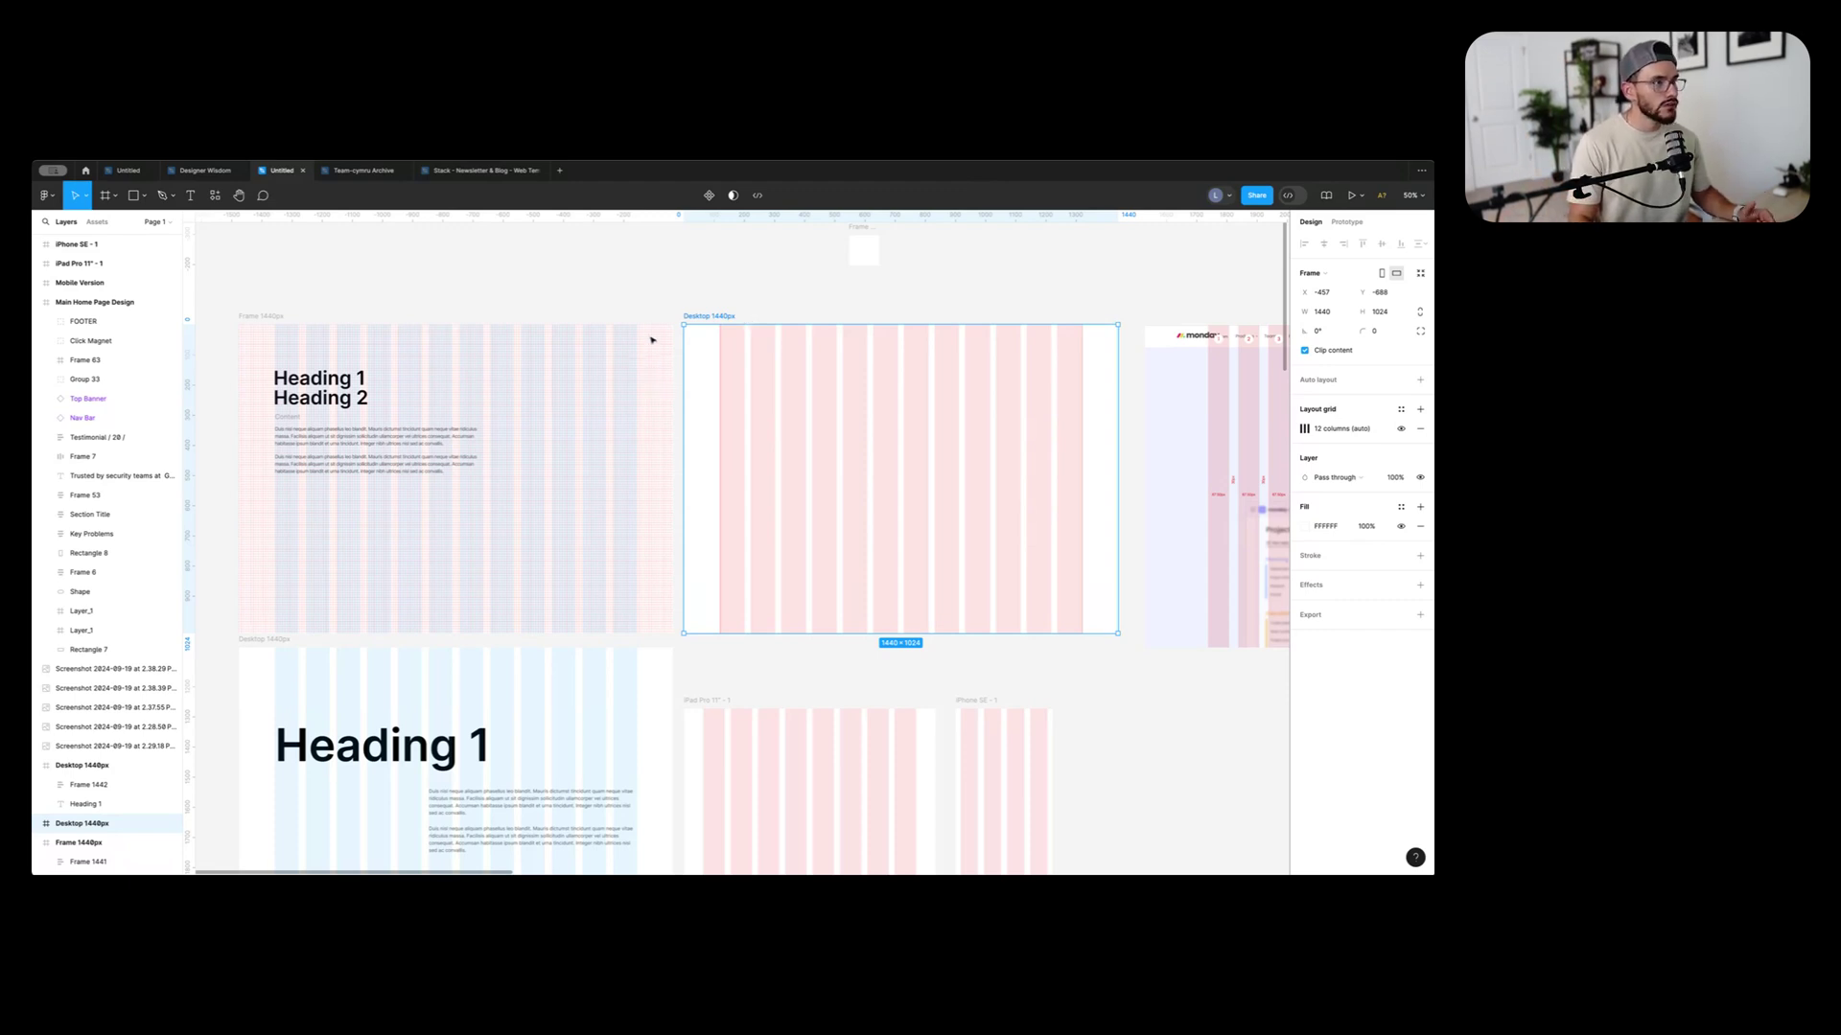
drag(415, 290, 824, 303)
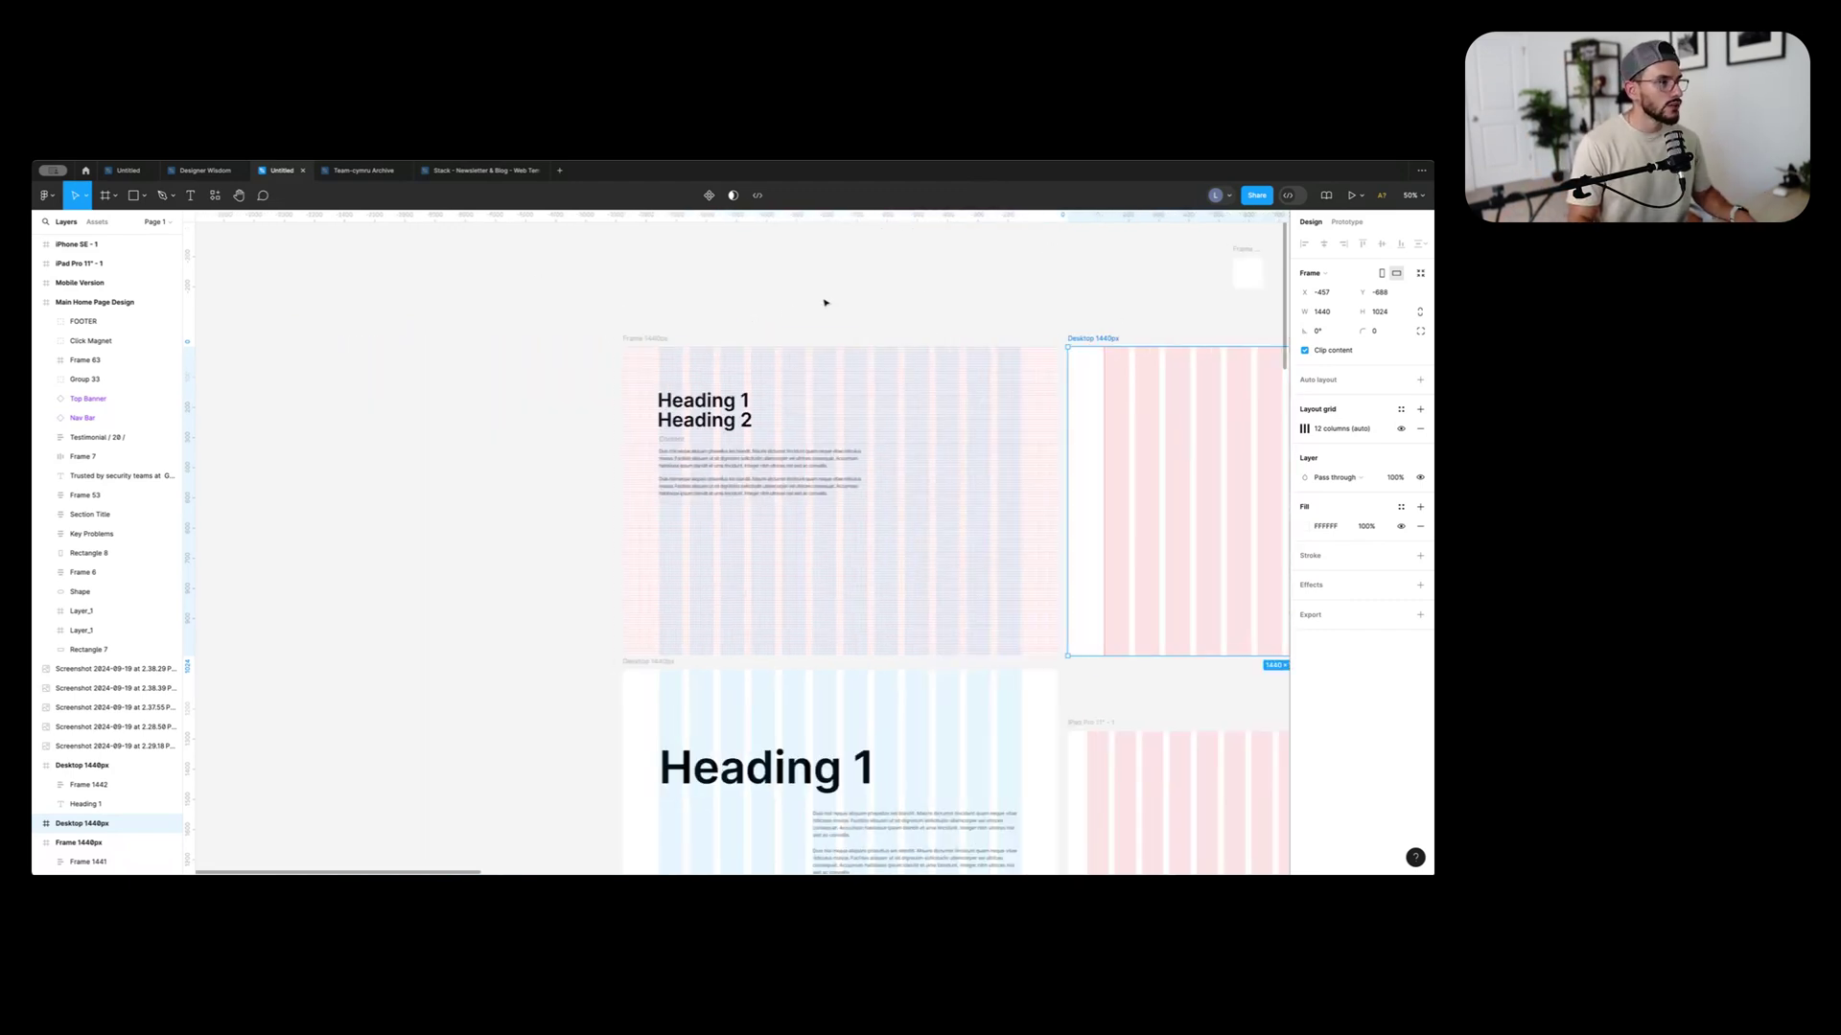
click(649, 341)
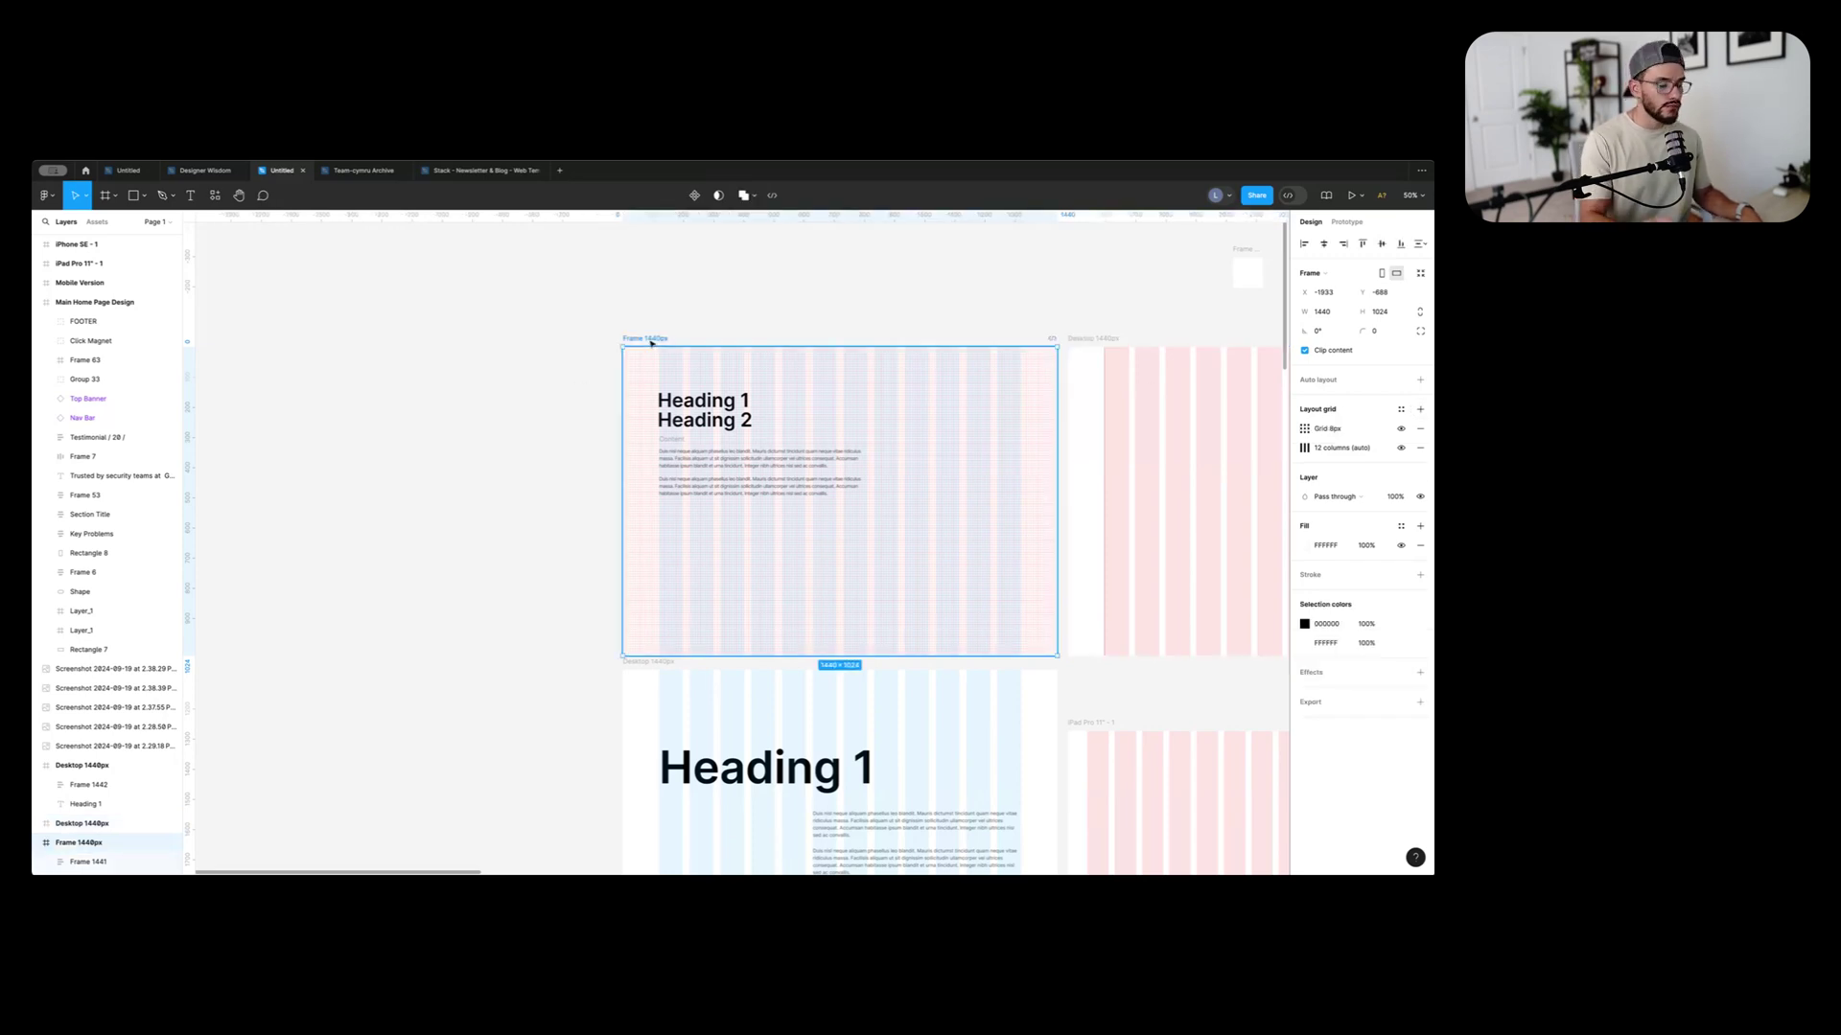
key(shift+2)
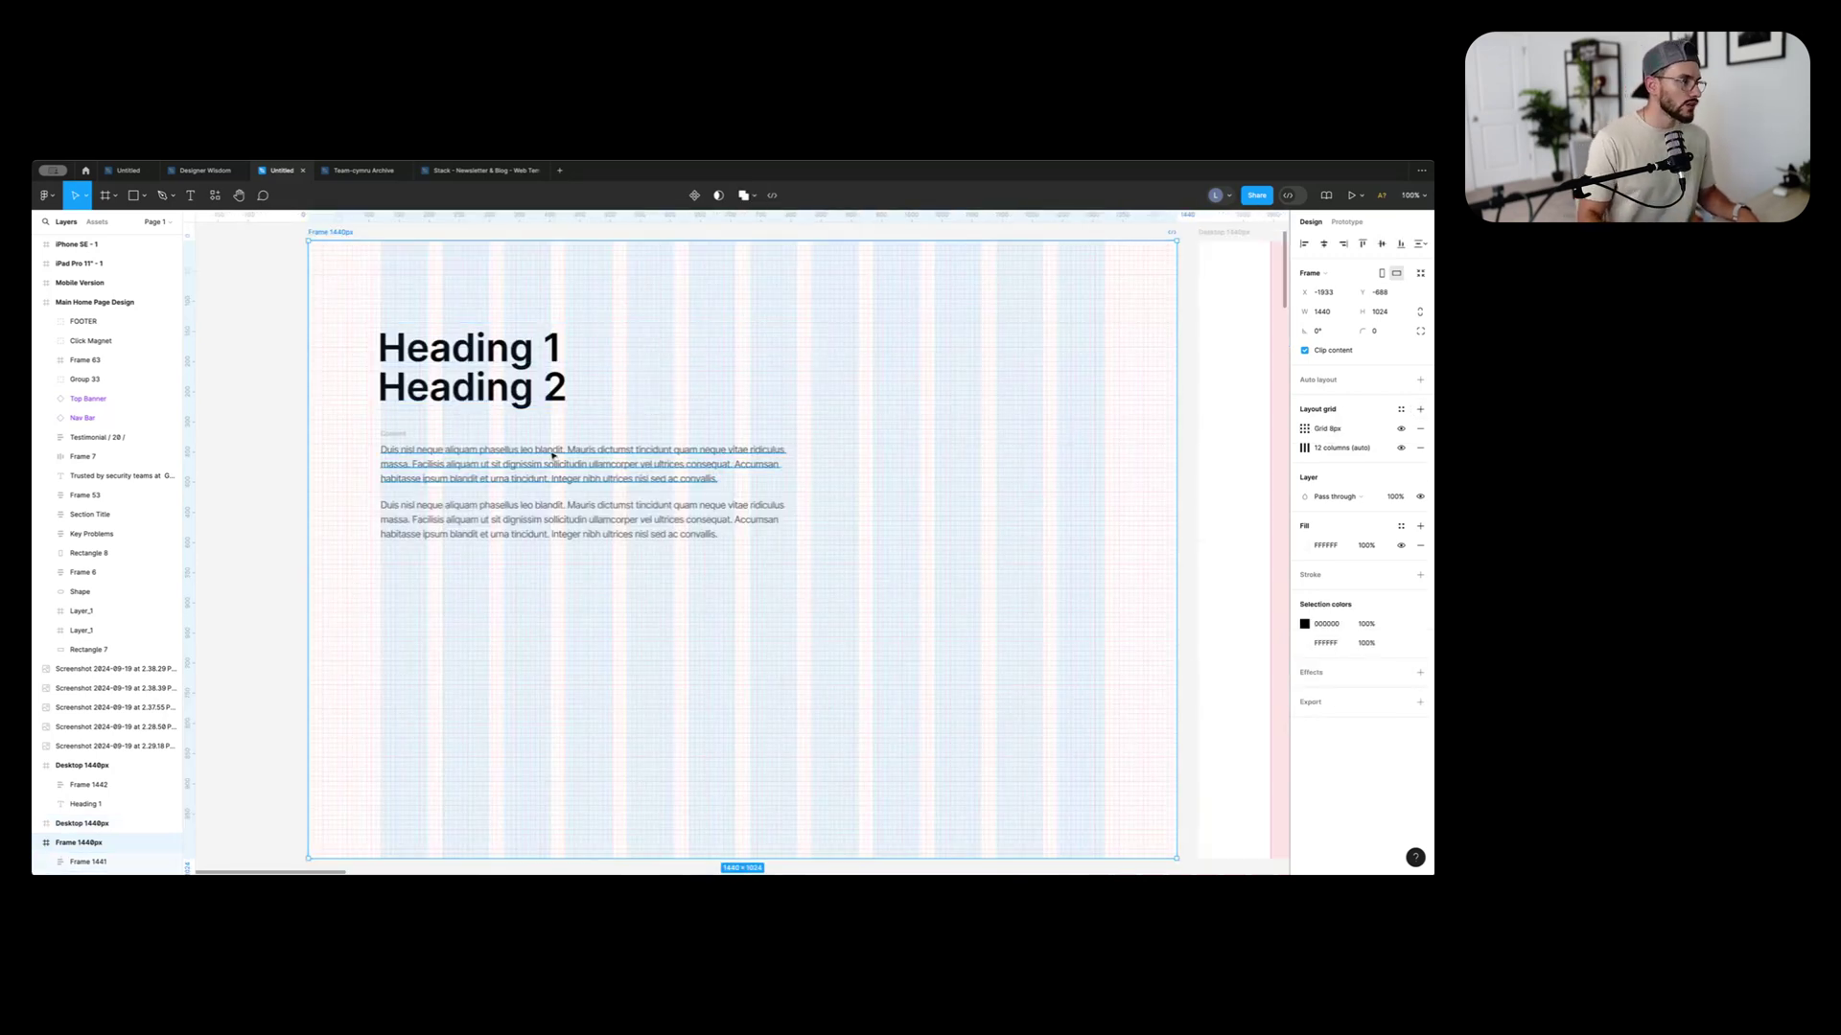
click(1305, 429)
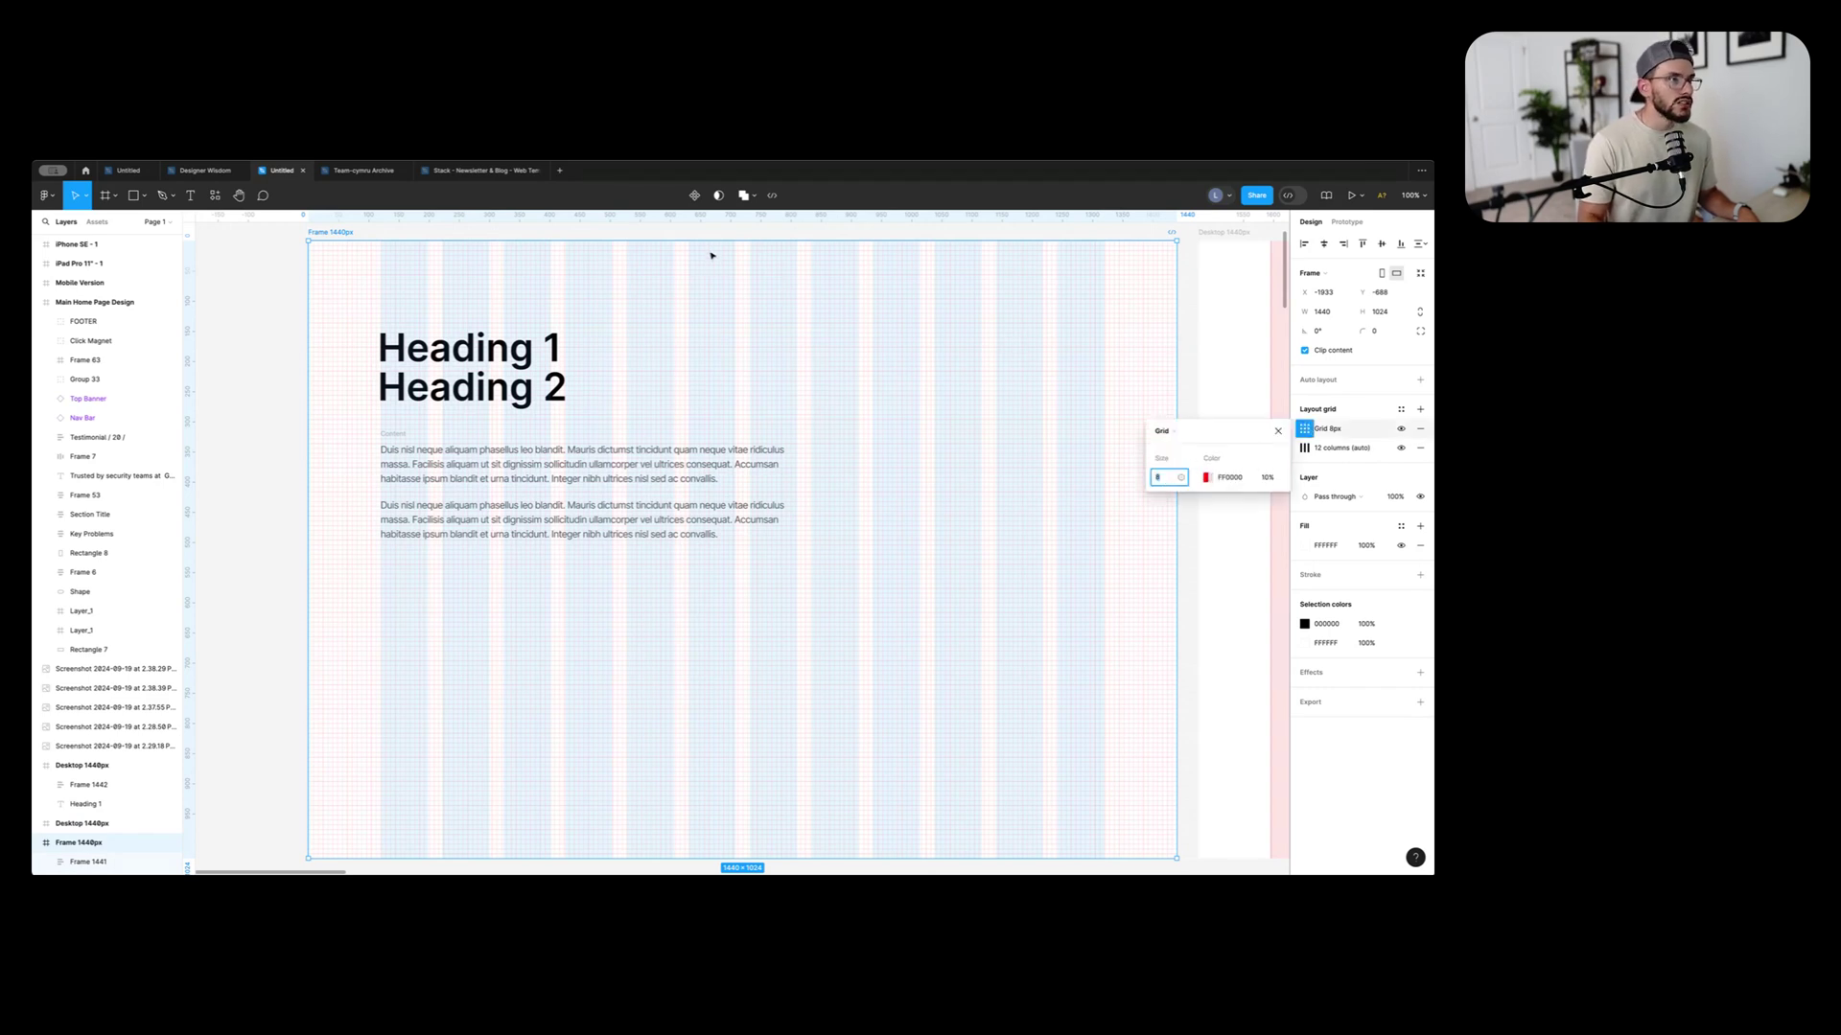
Examine how the paragraphs below Heading 2 sit on the 8px grid, including the auto layout spacing of the Content frame
scroll(736, 479, up, 10)
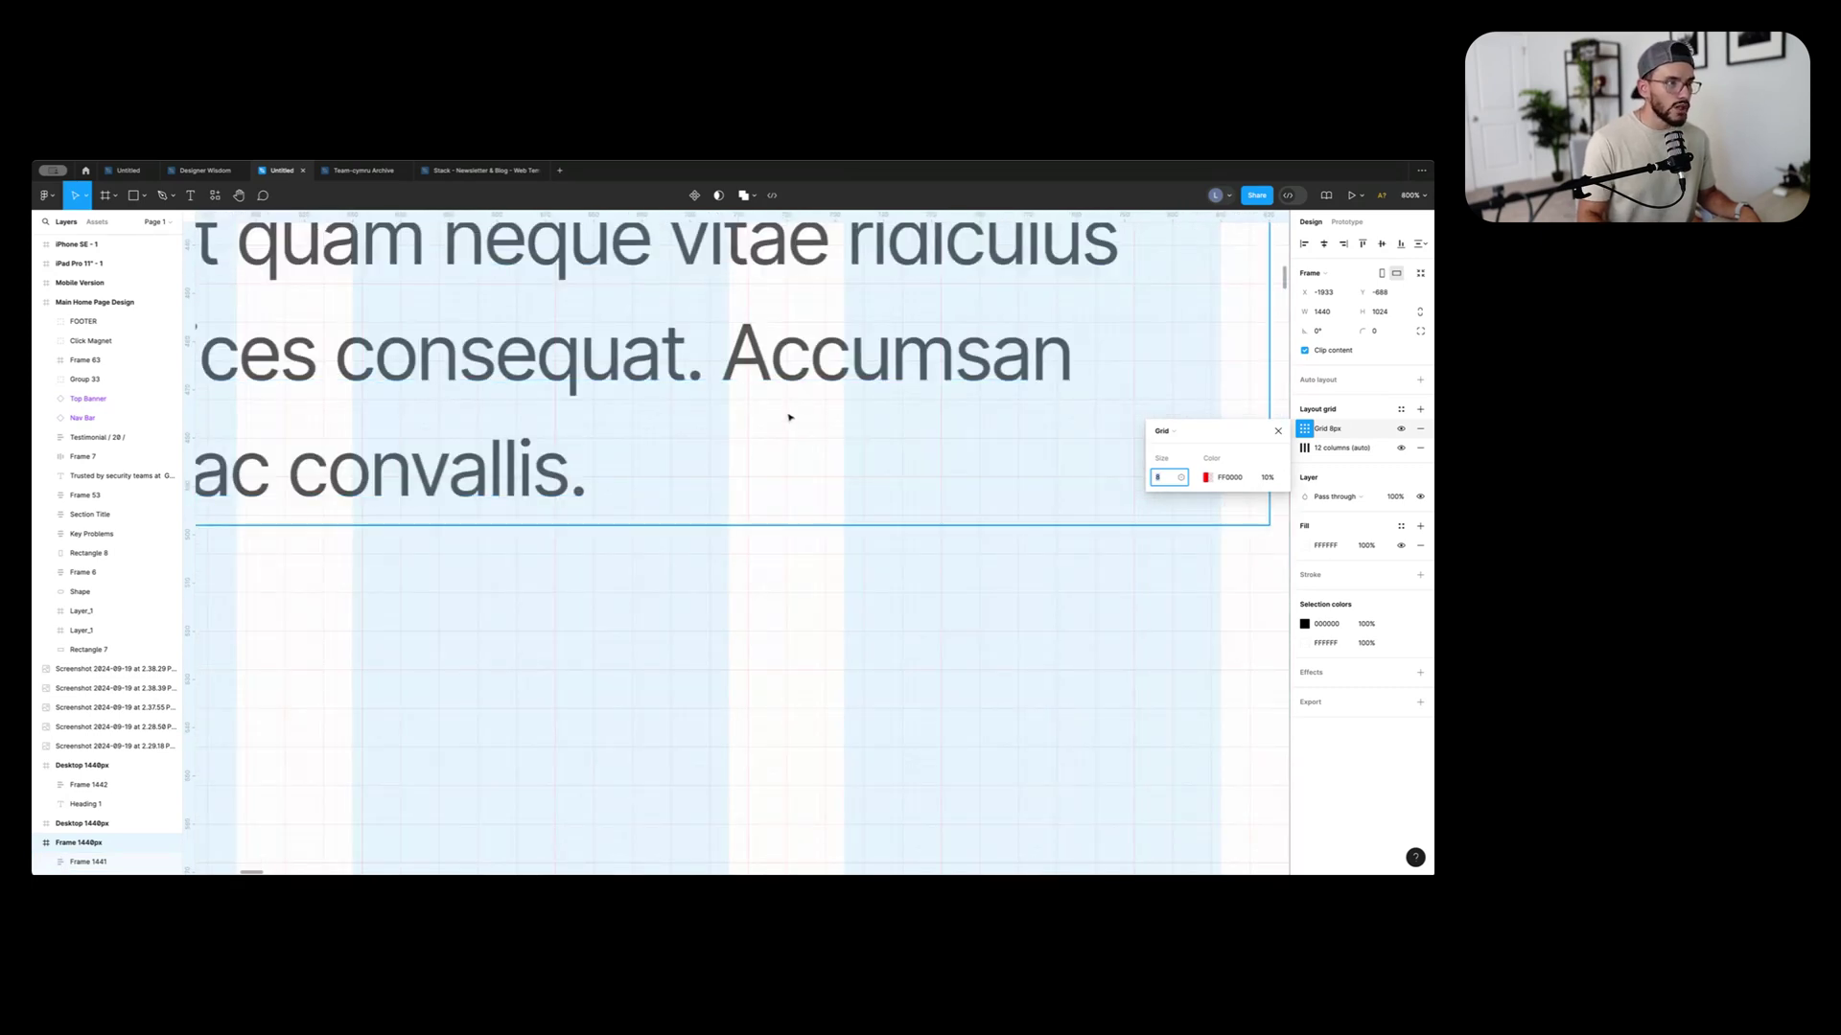
scroll(748, 422, down, 8)
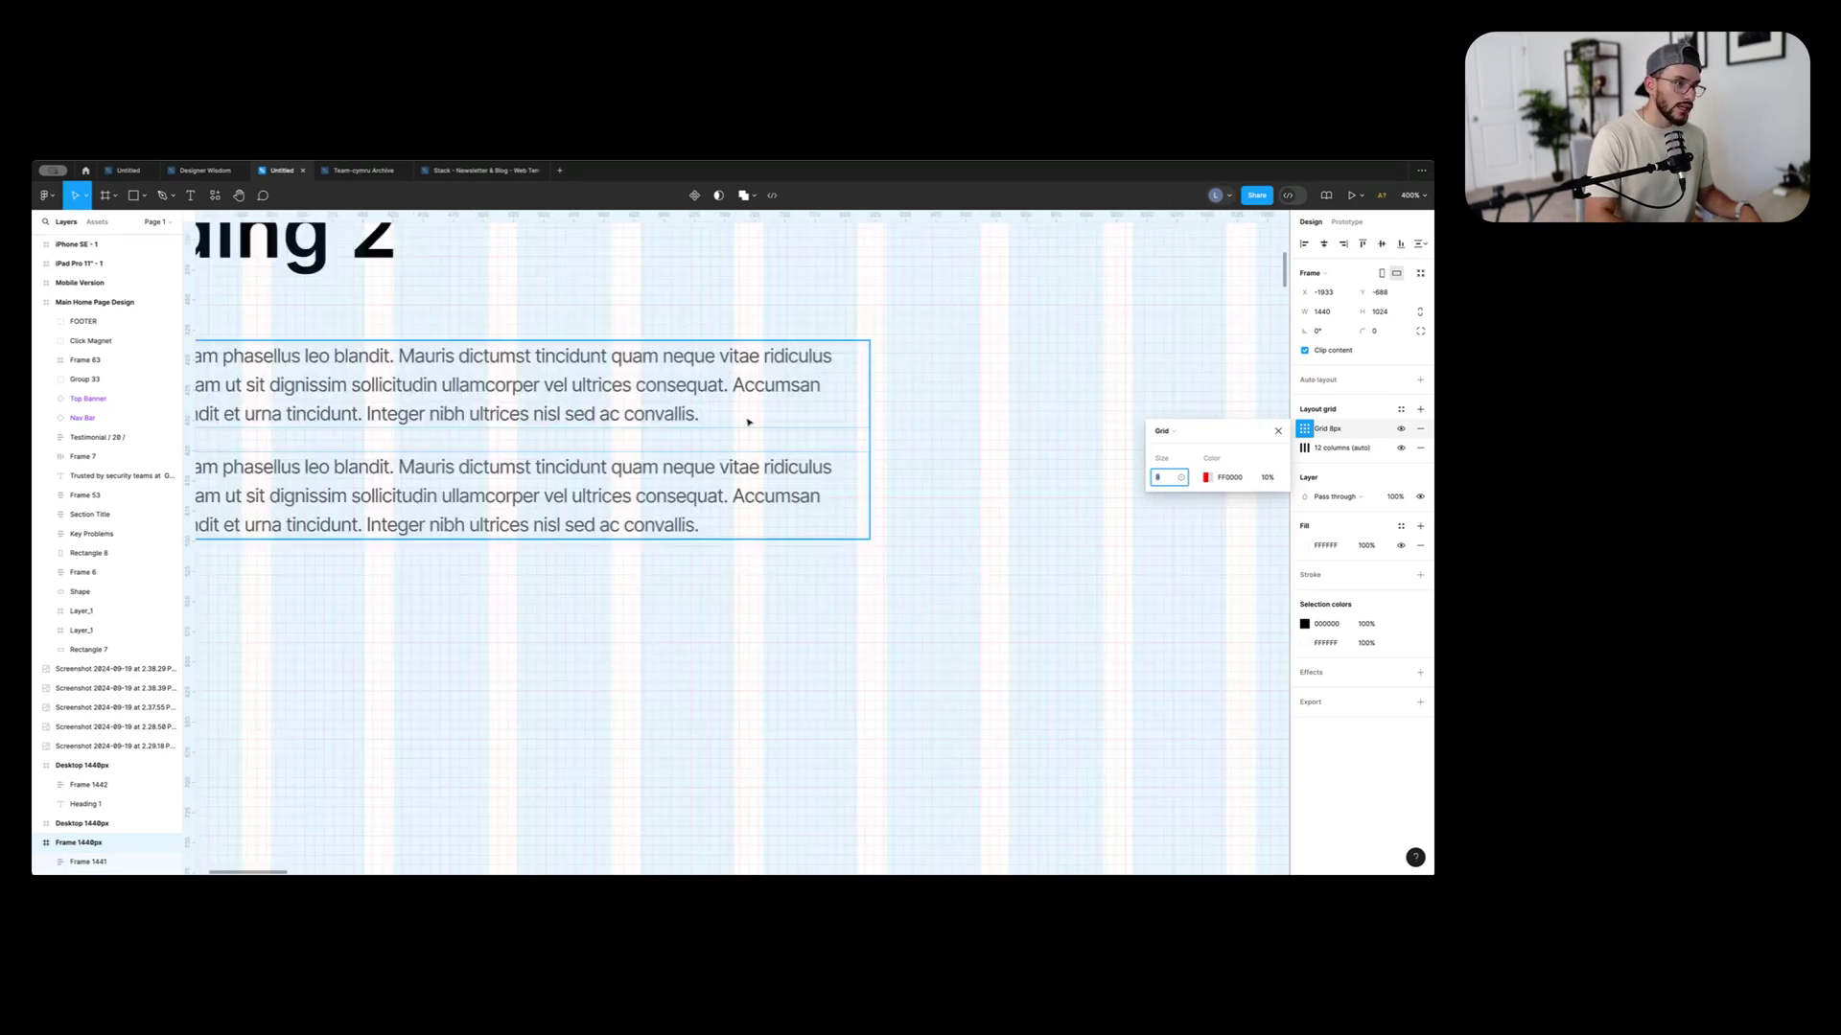
key(ctrl+z)
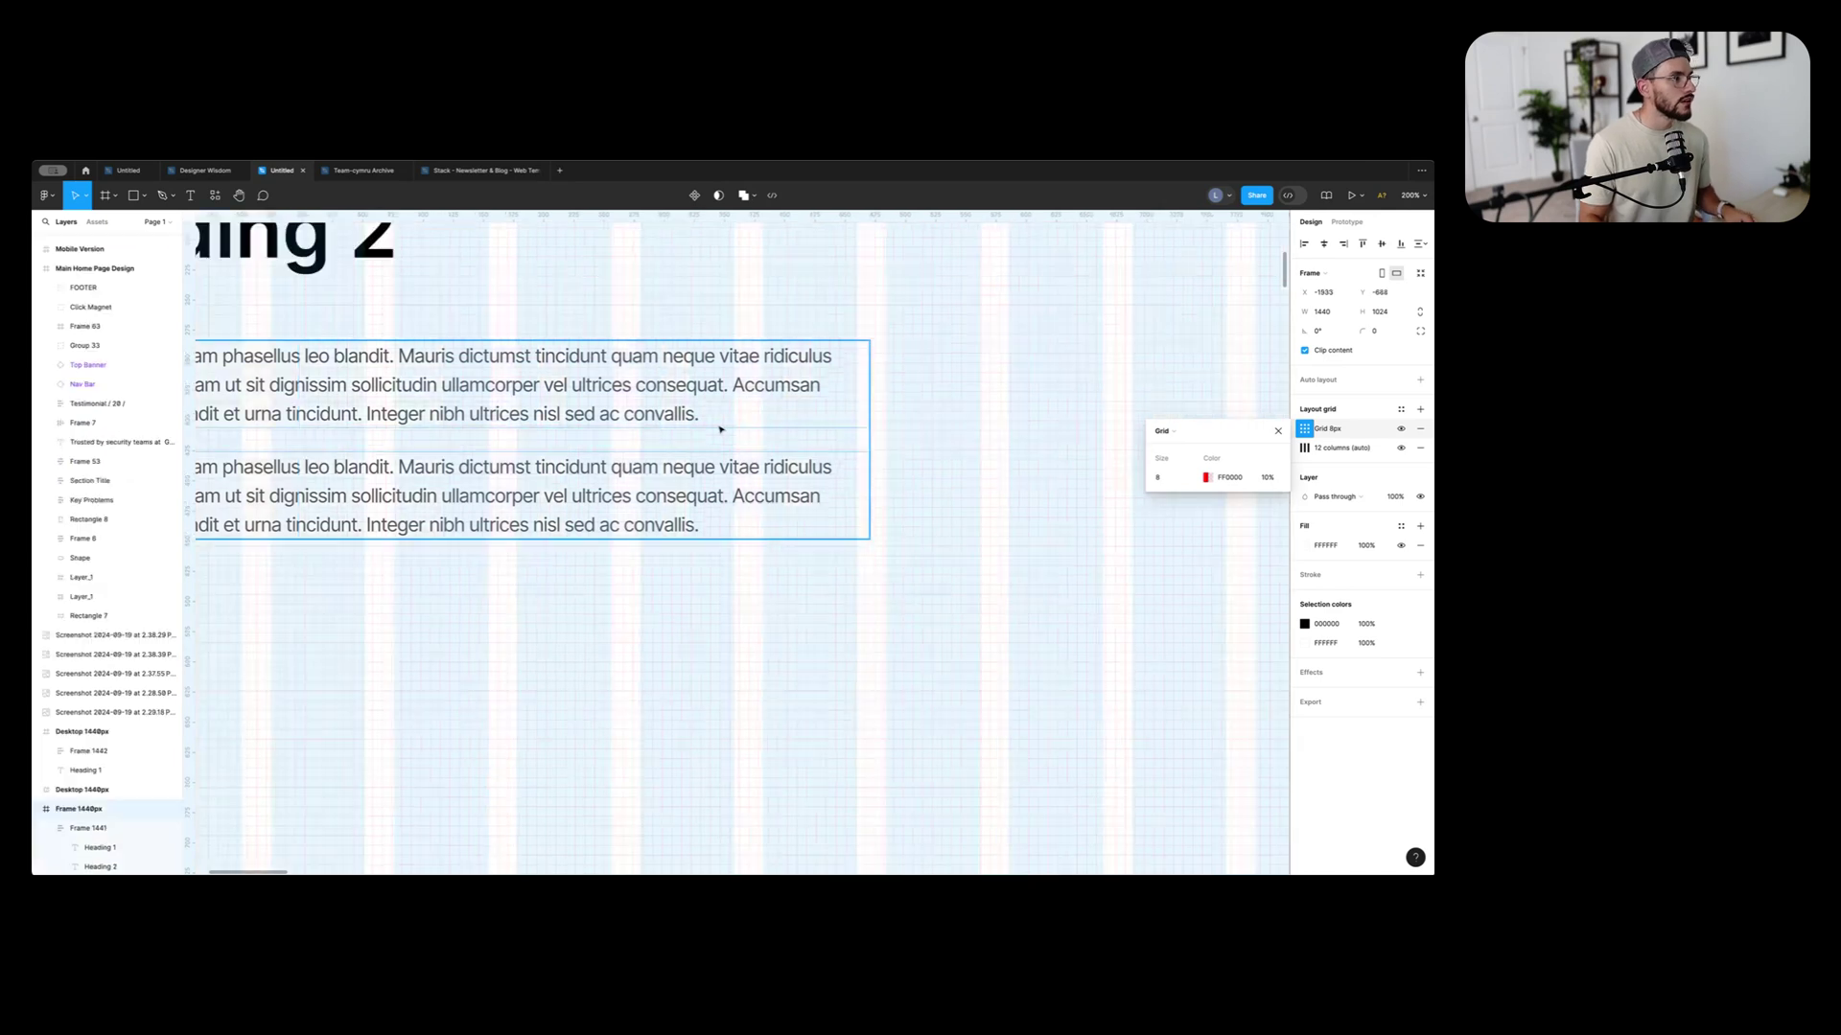
key(ctrl+z)
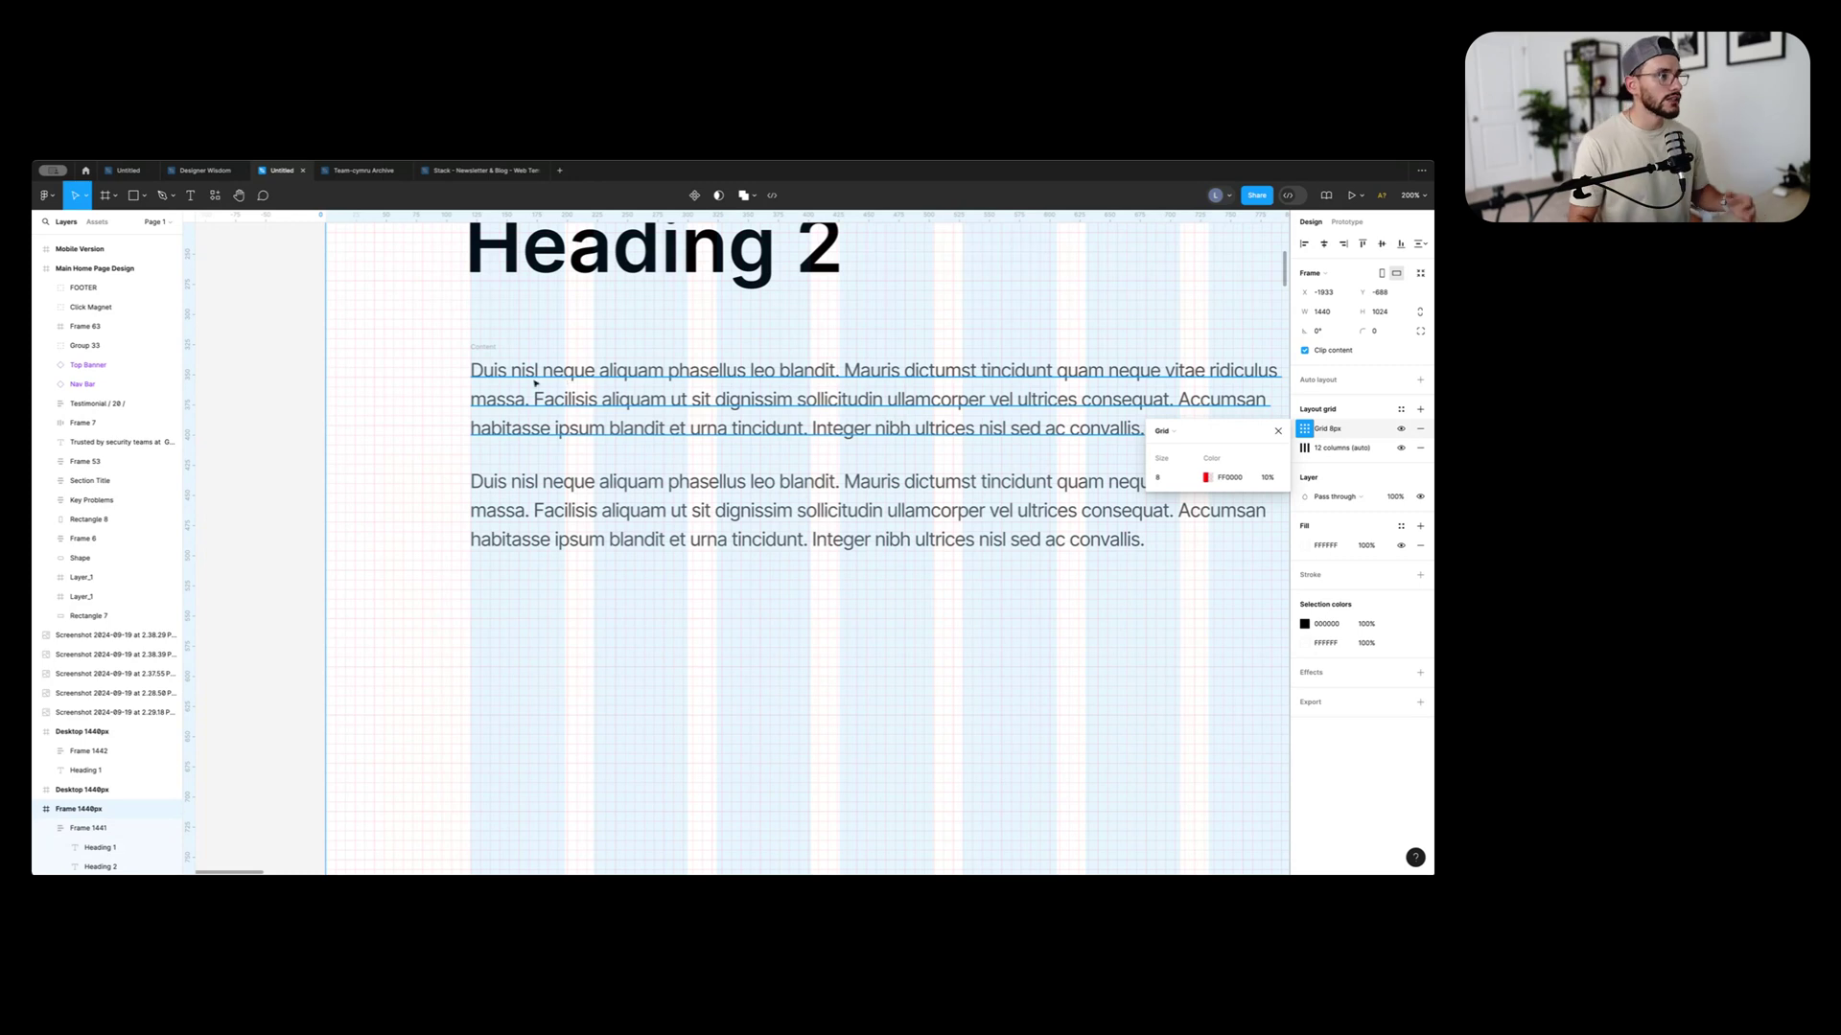
click(490, 346)
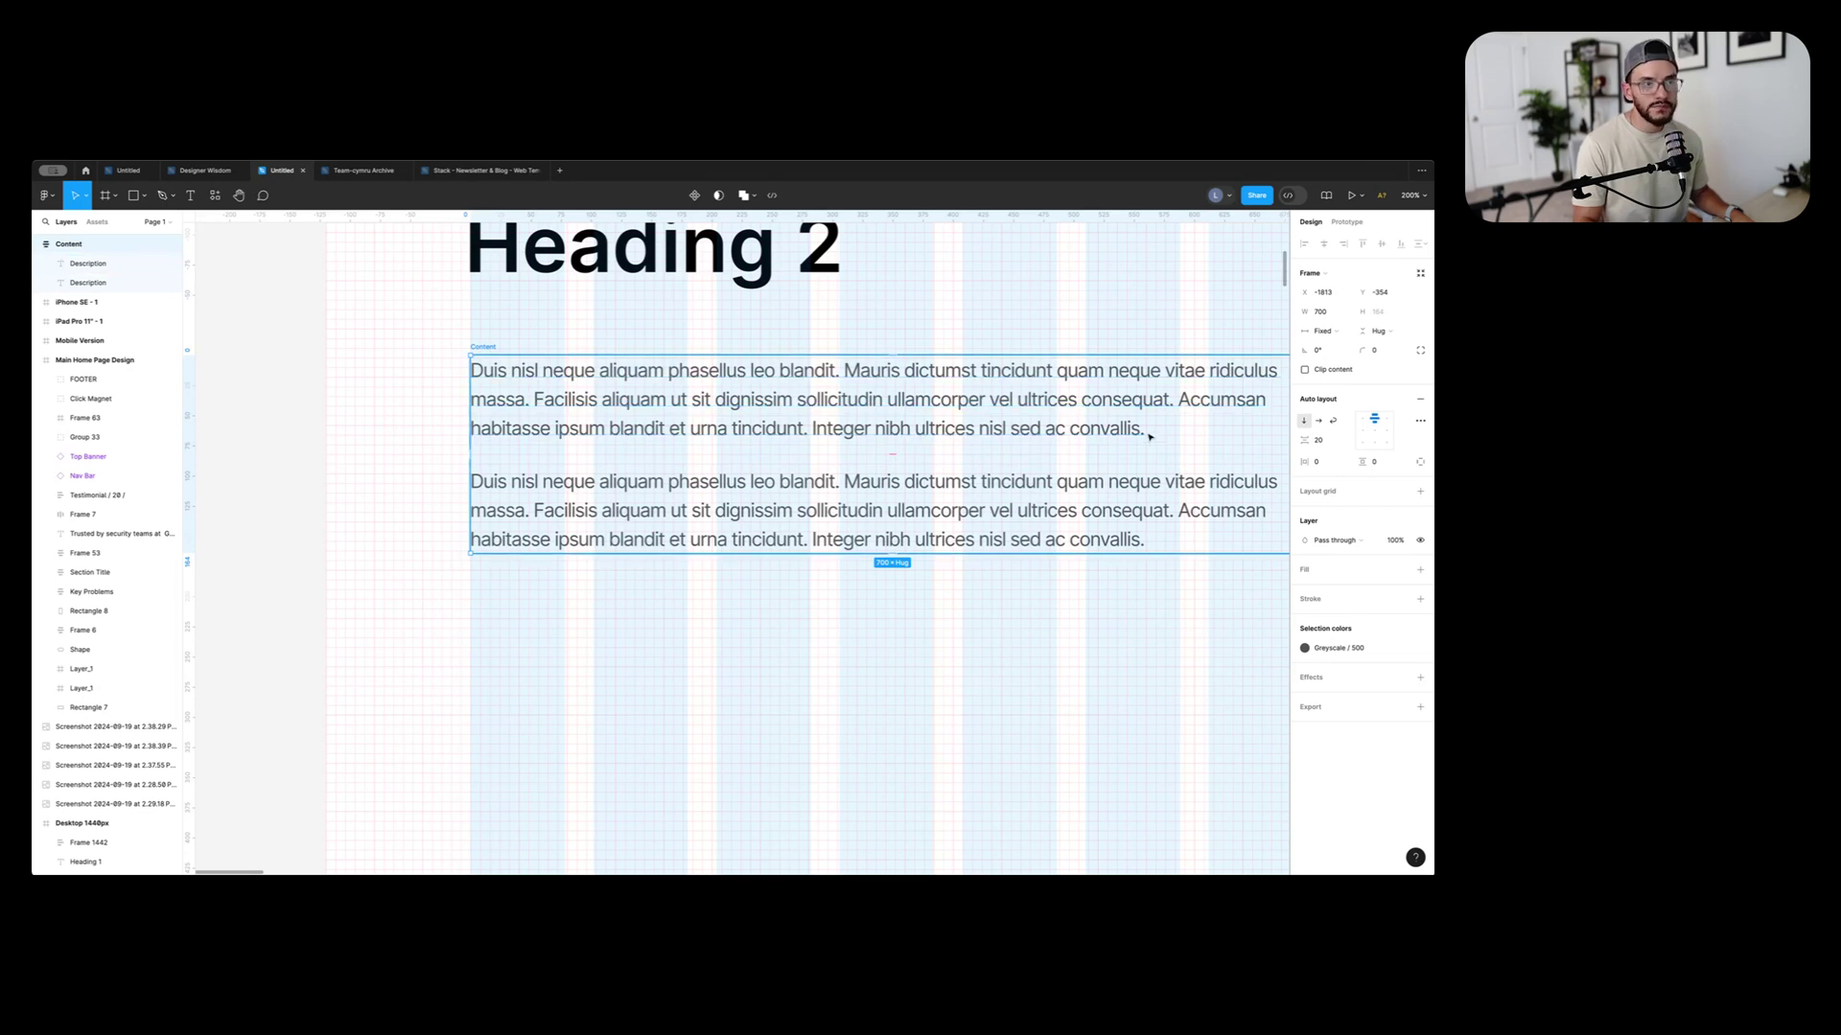
Examine the "Made for work, designed to love" website screenshot against its column overlay
key(shift+0)
key(shift+1)
click(1009, 428)
scroll(655, 381, right, 2)
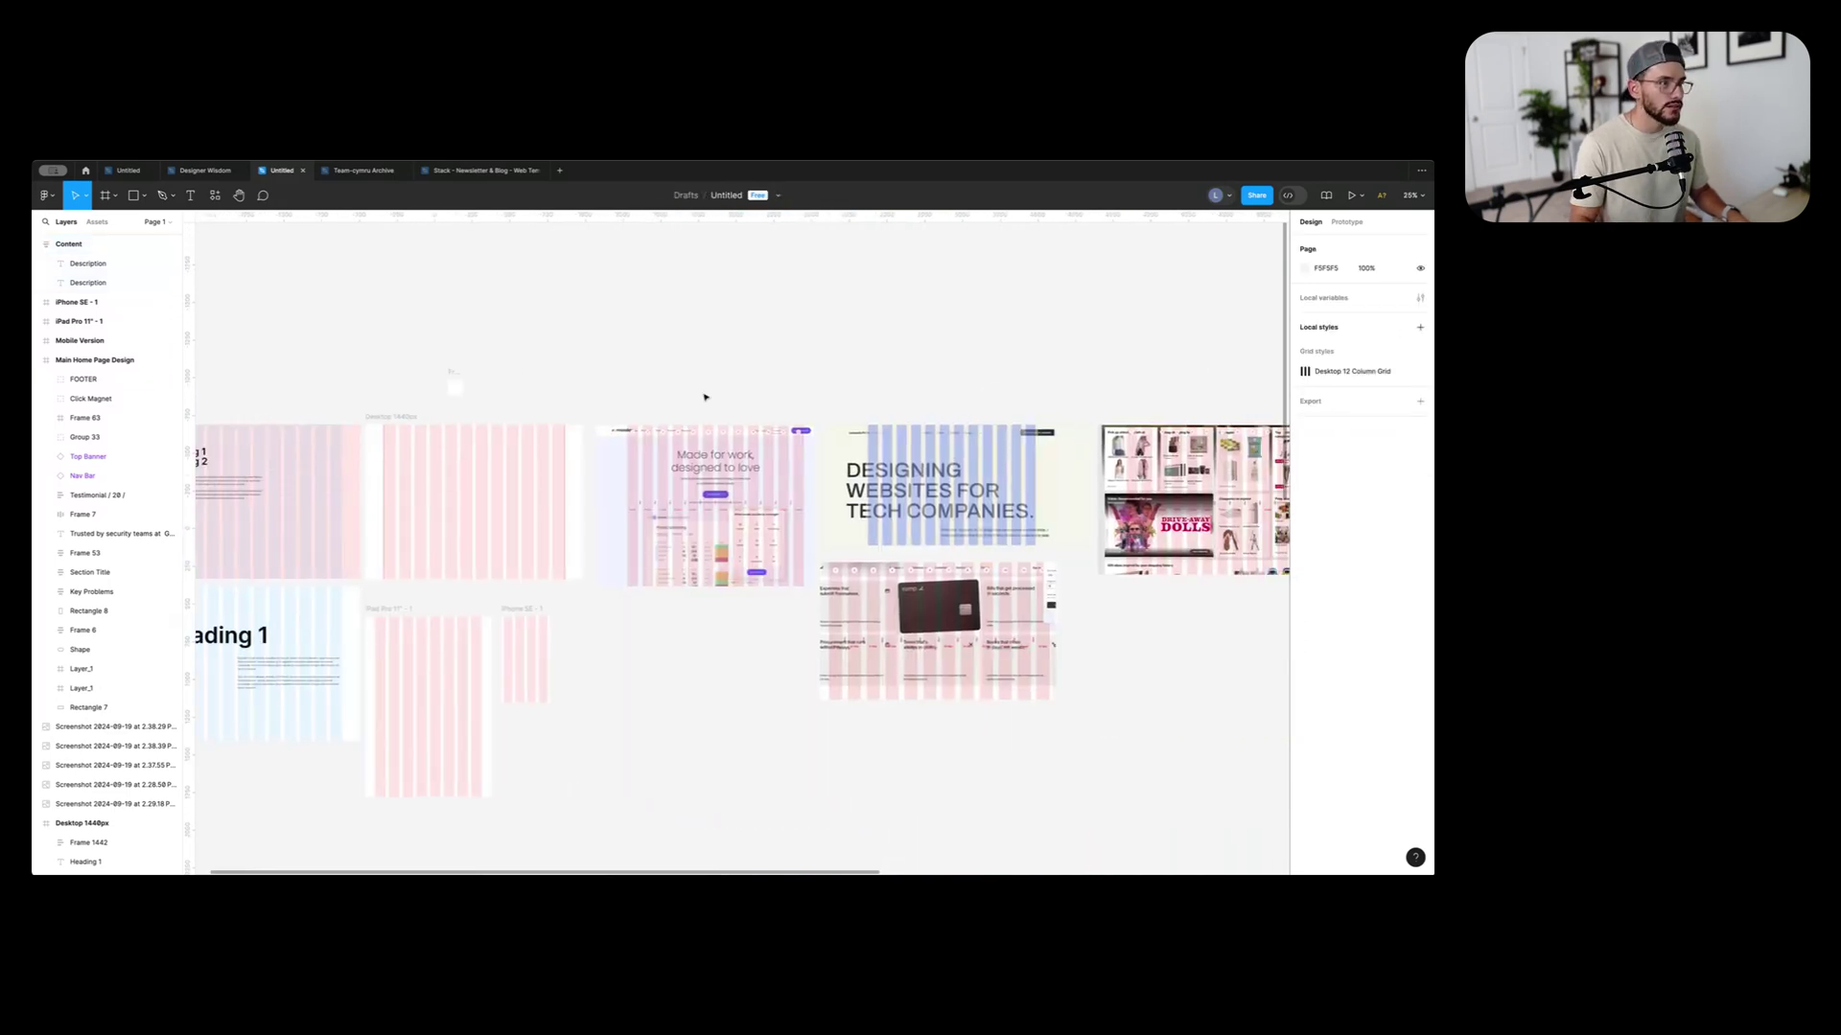
scroll(725, 432, left, 2)
click(725, 433)
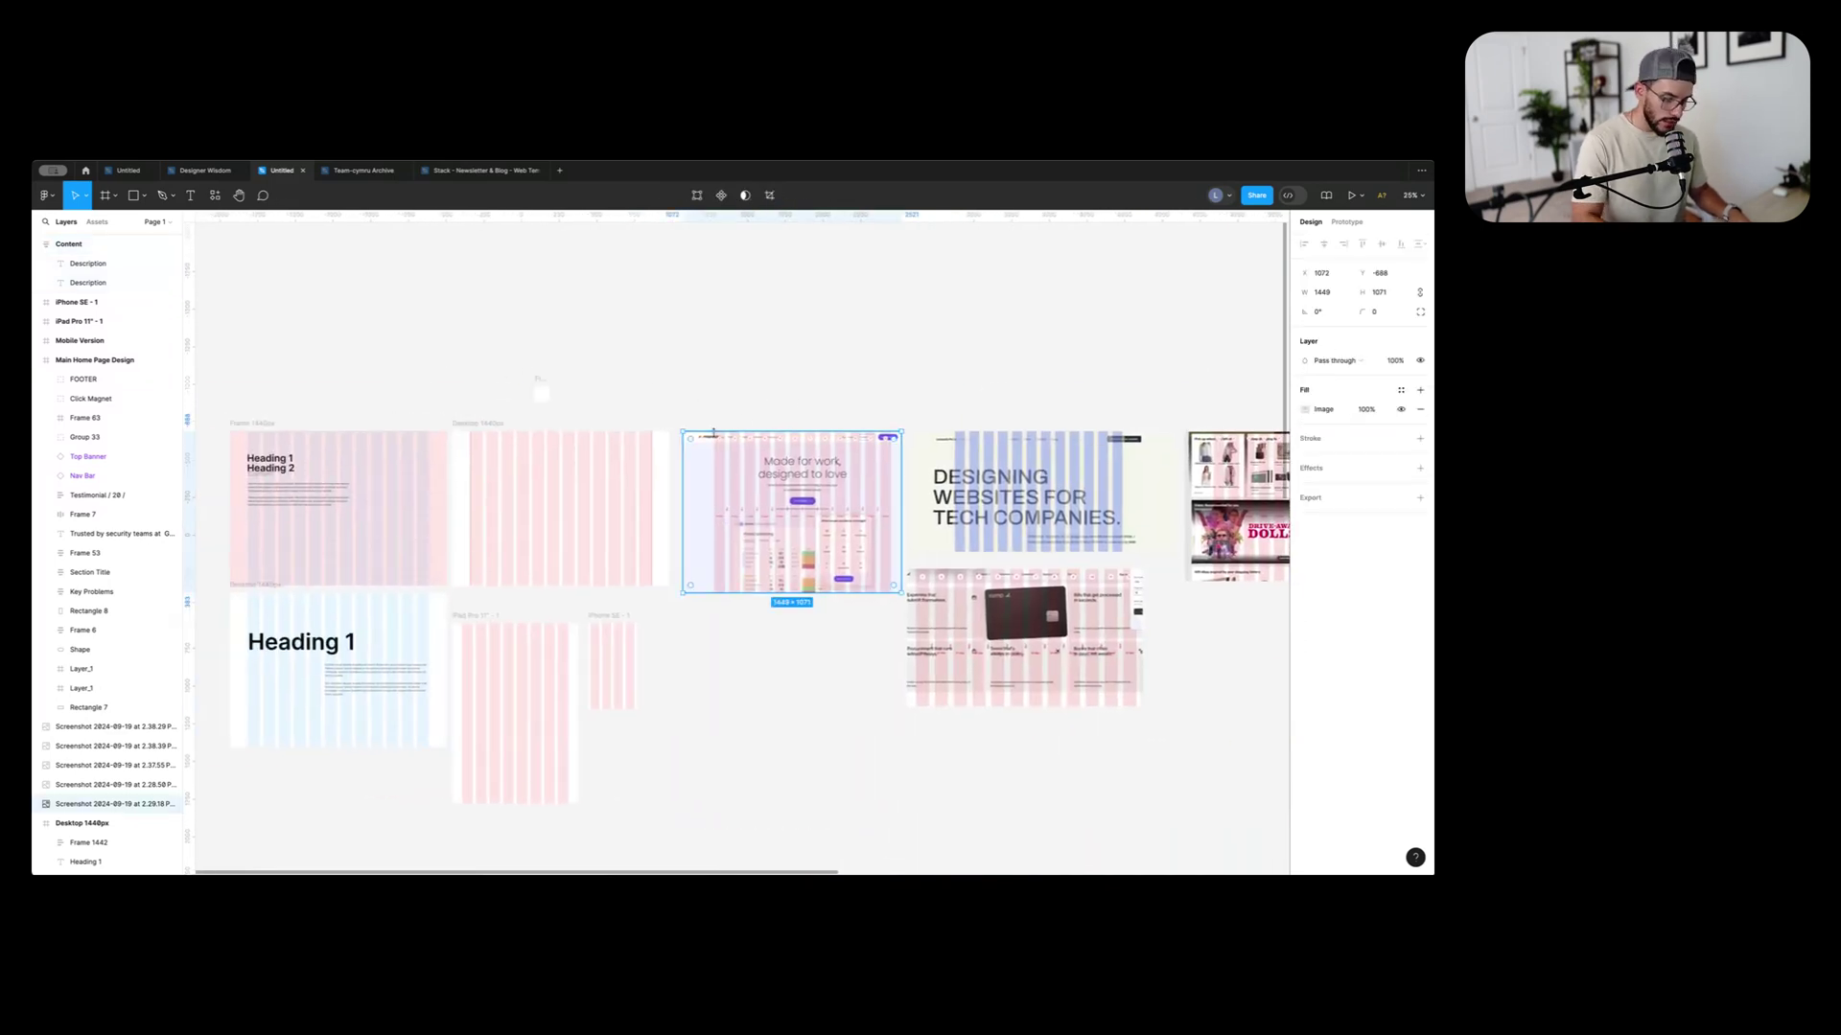
key(ctrl+equal)
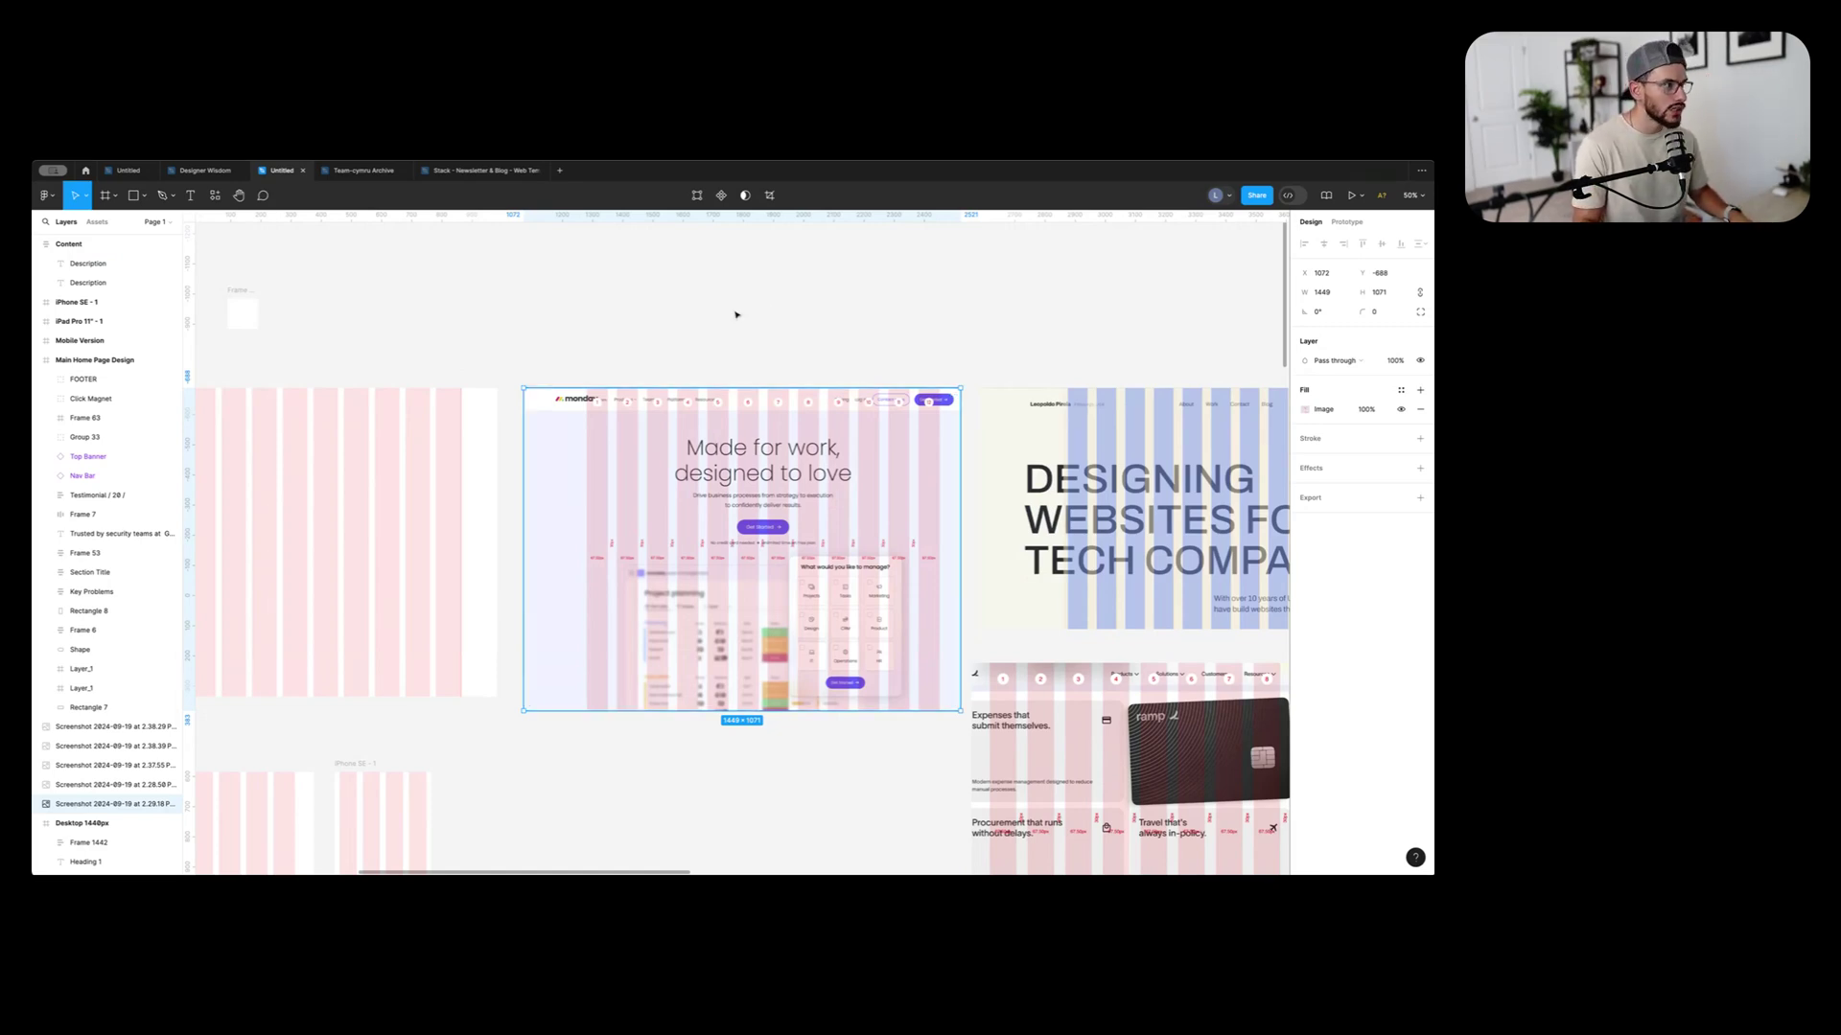
key(Escape)
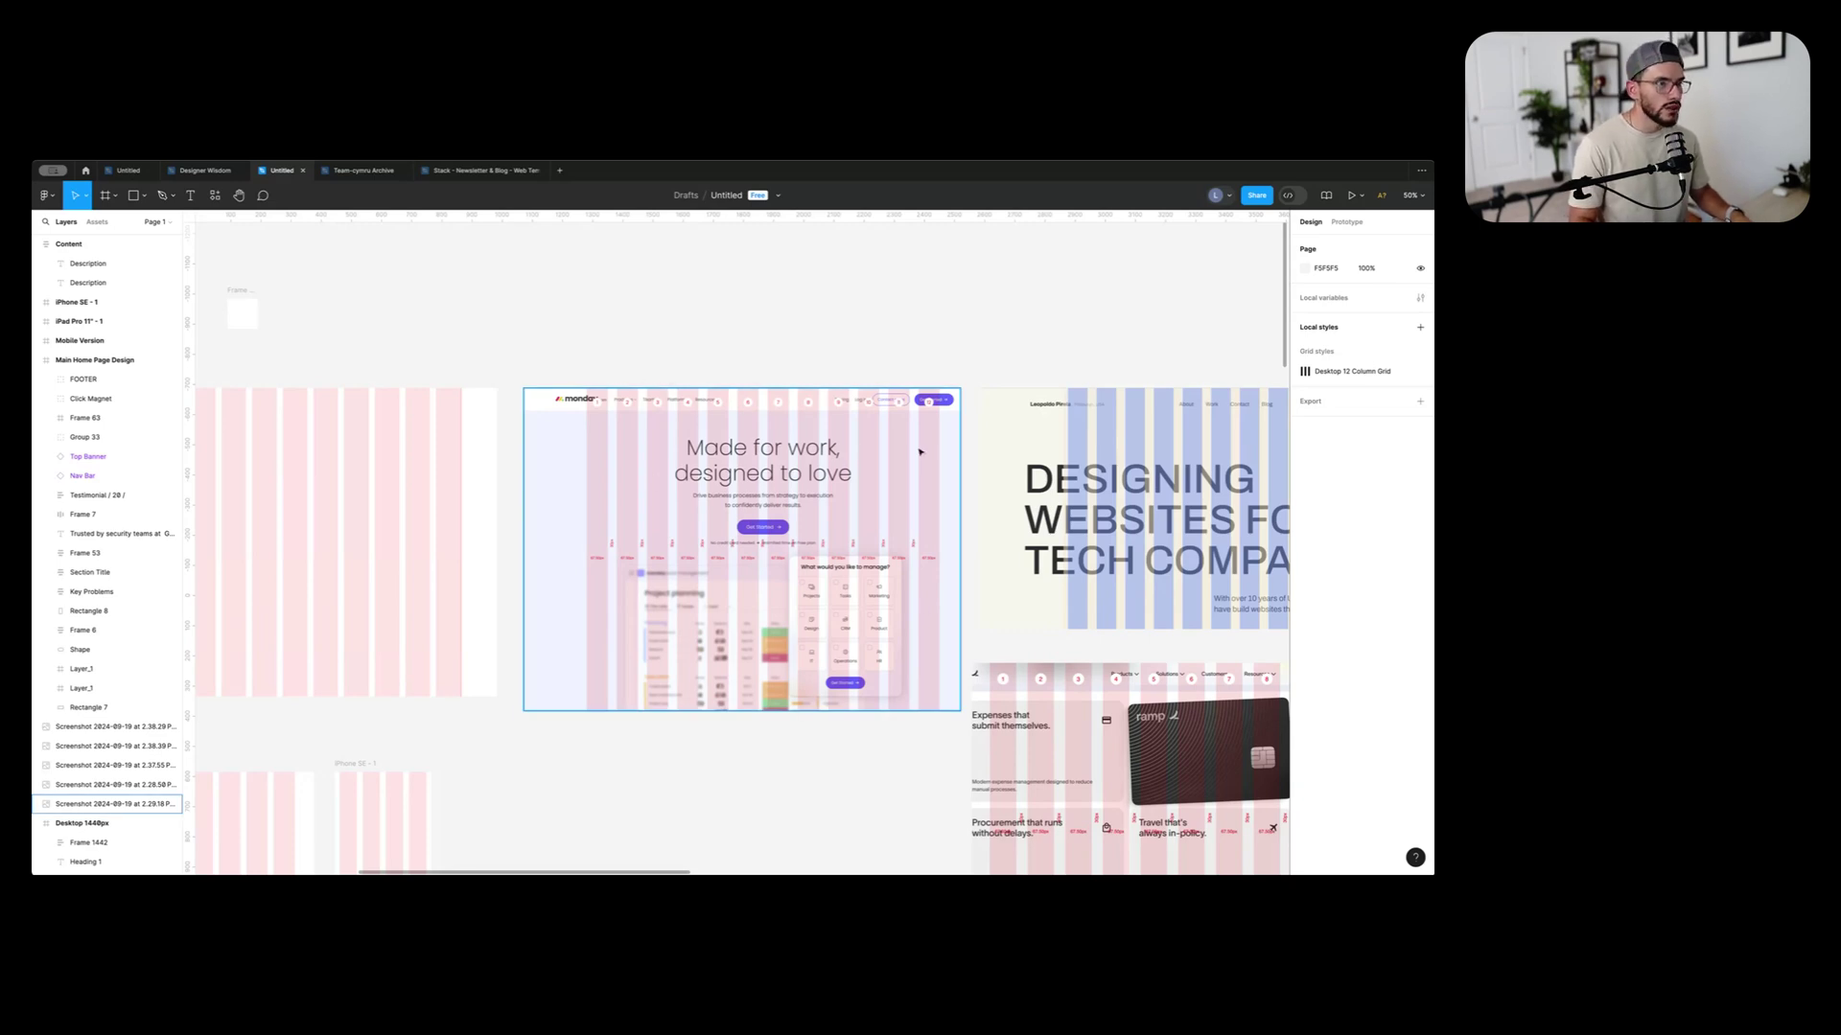
Compare the empty Desktop 1440px frame's columns with the other website screenshots, ending at the Main Home Page Design and Mobile Version frames
scroll(916, 448, right, 5)
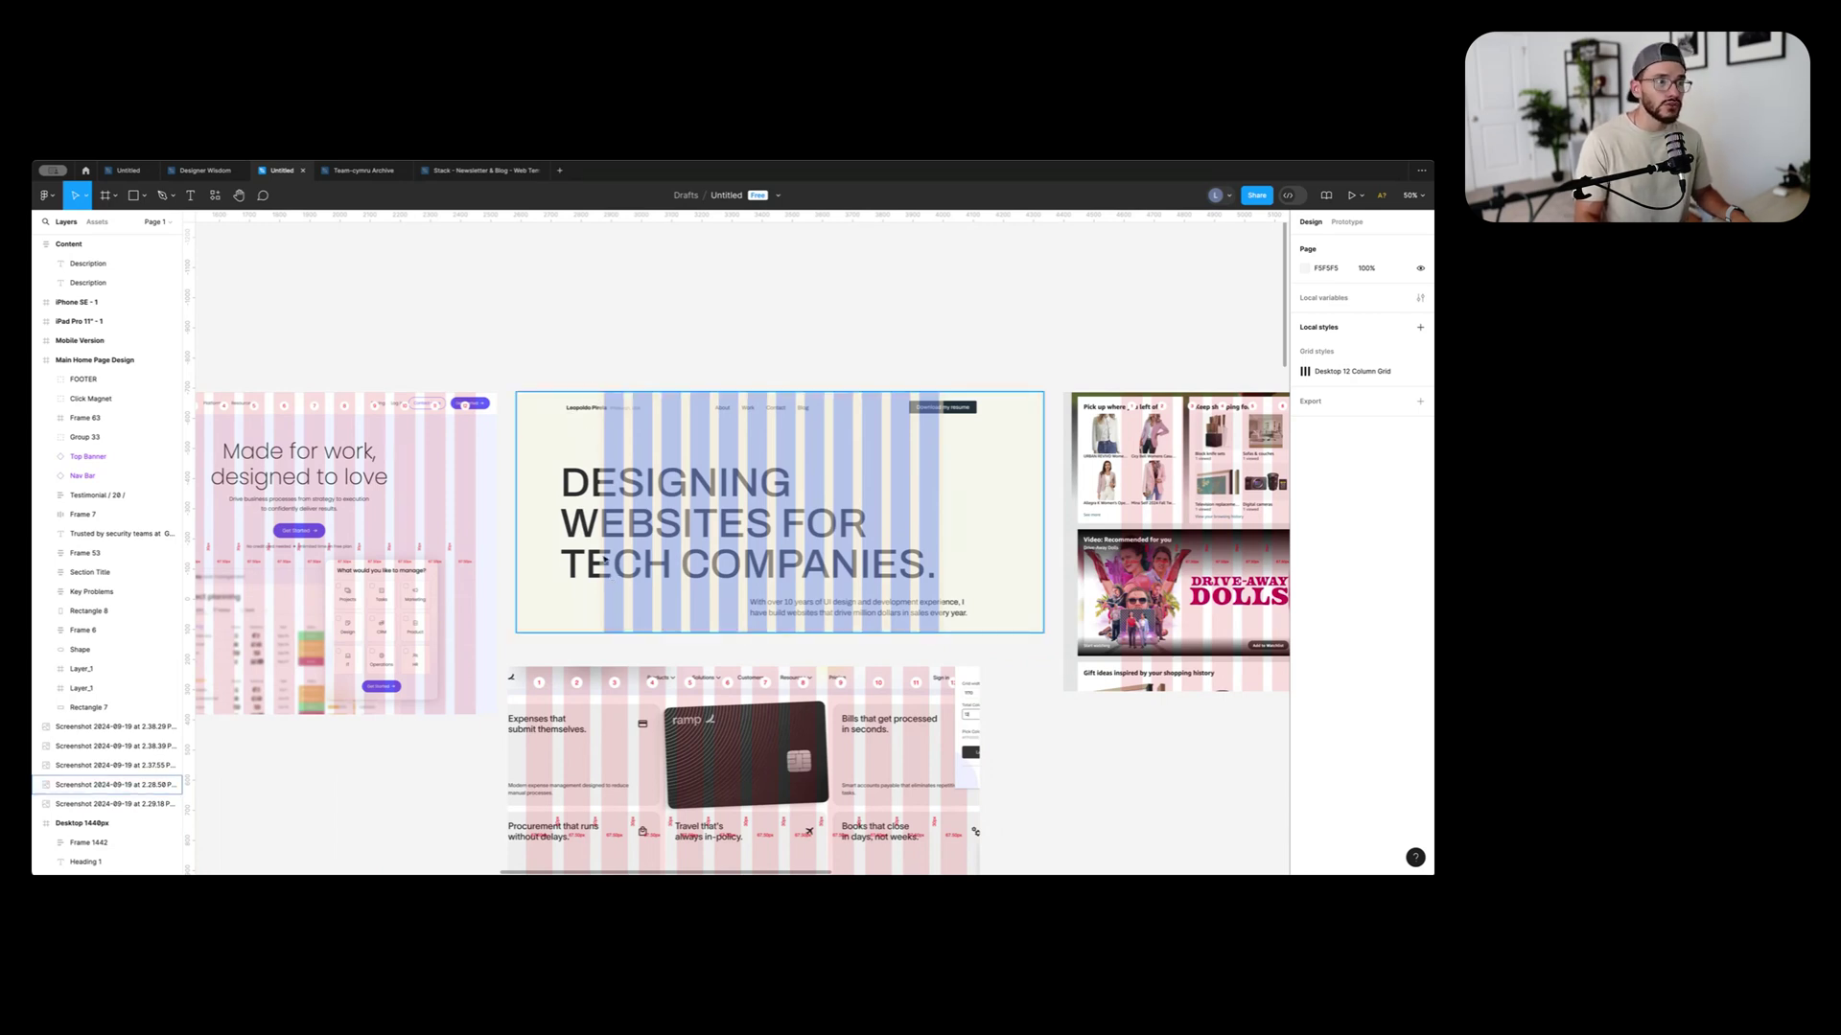
scroll(767, 364, left, 10)
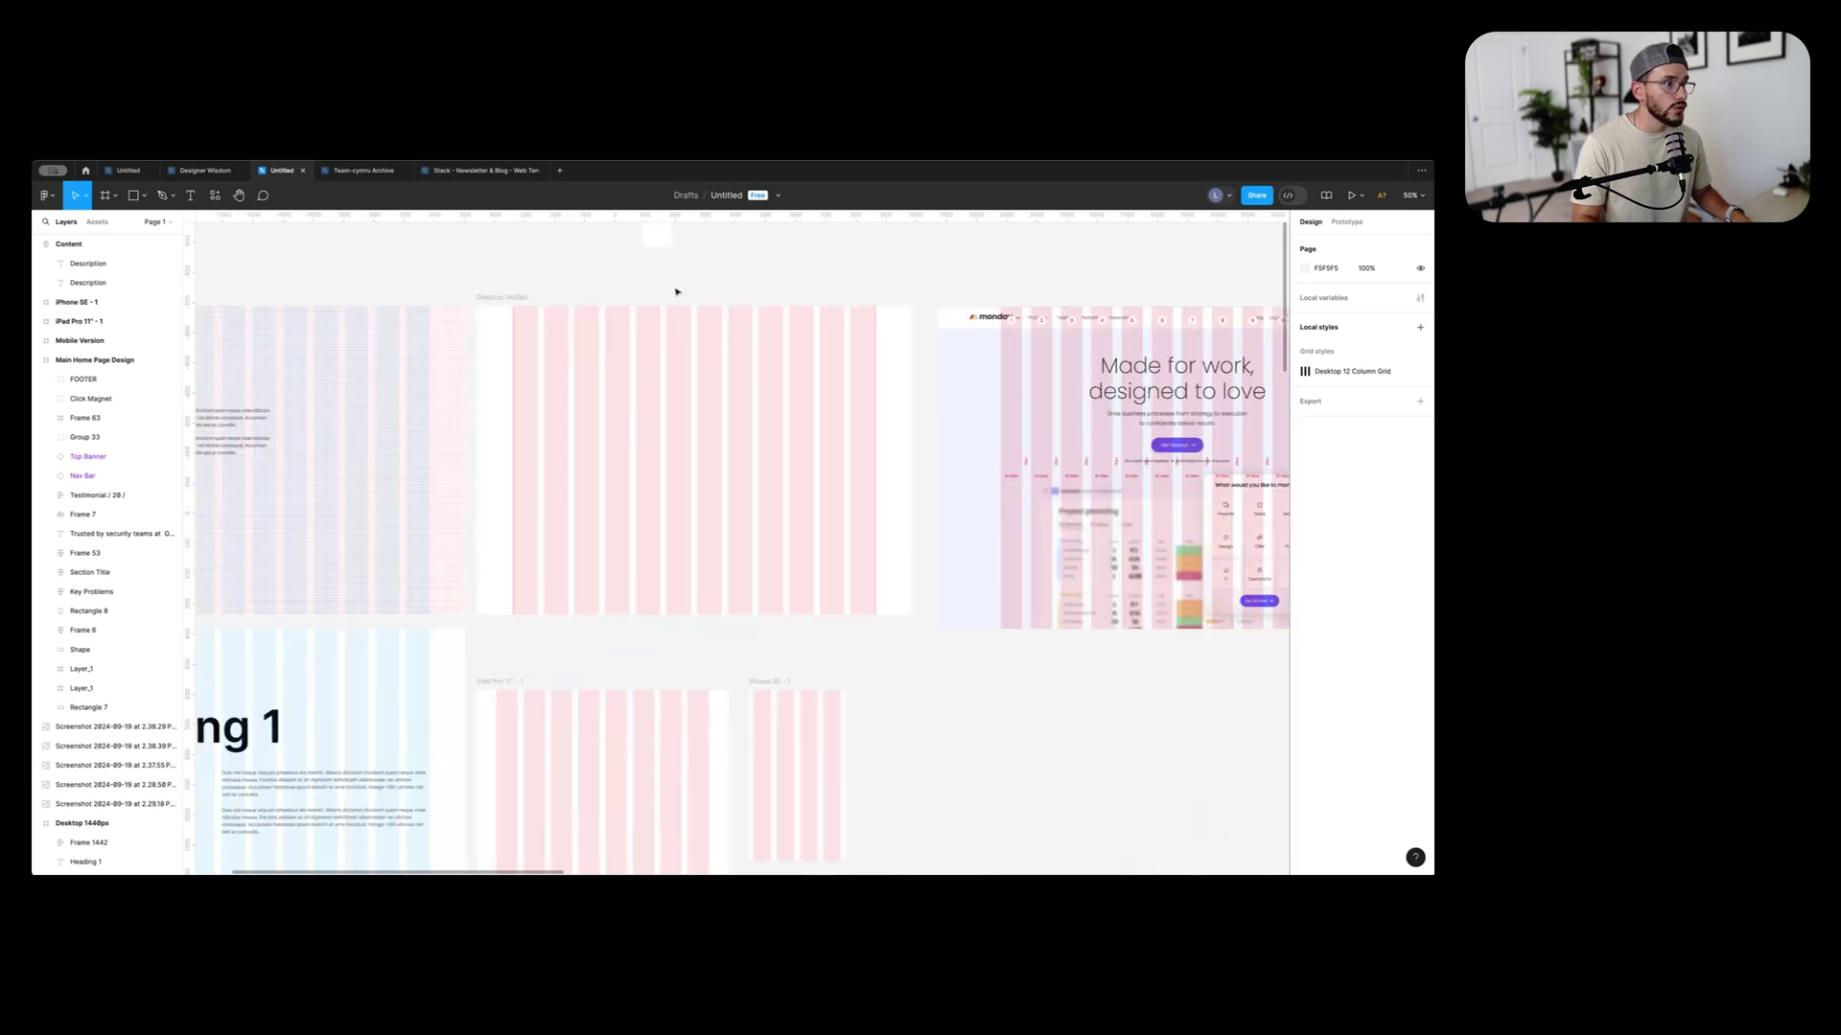
click(696, 310)
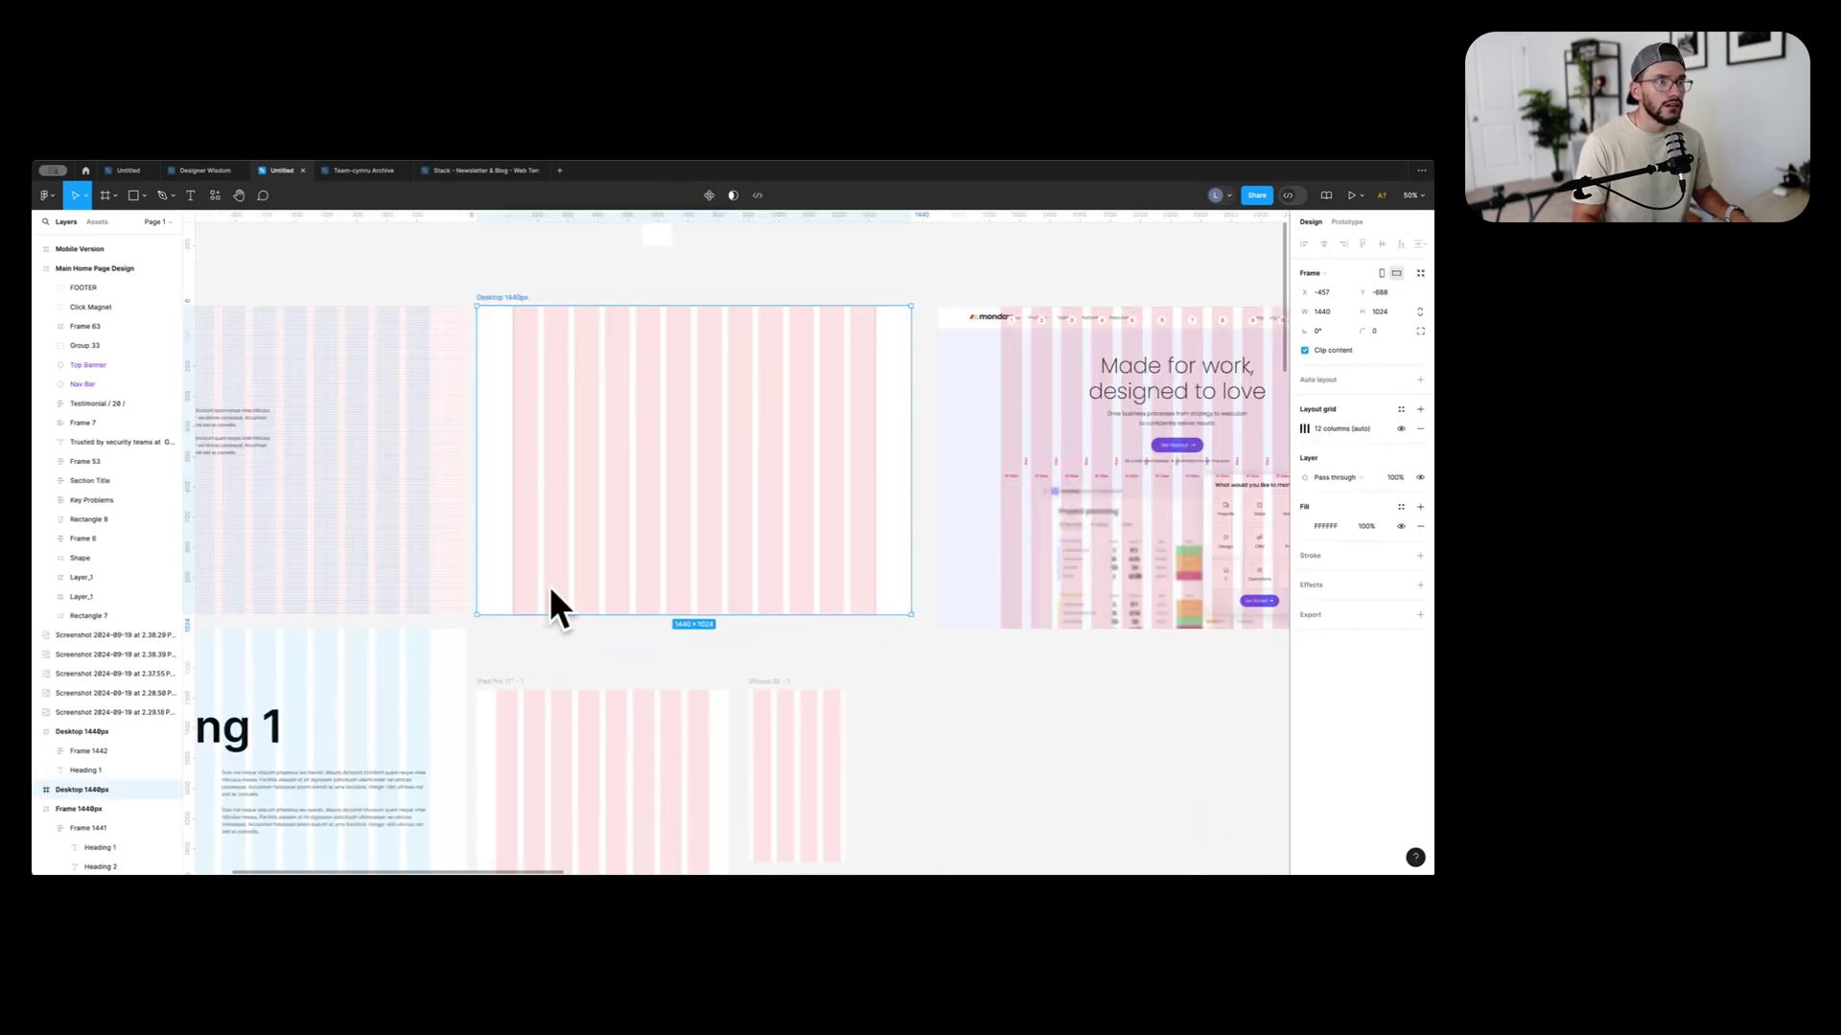
scroll(780, 595, right, 10)
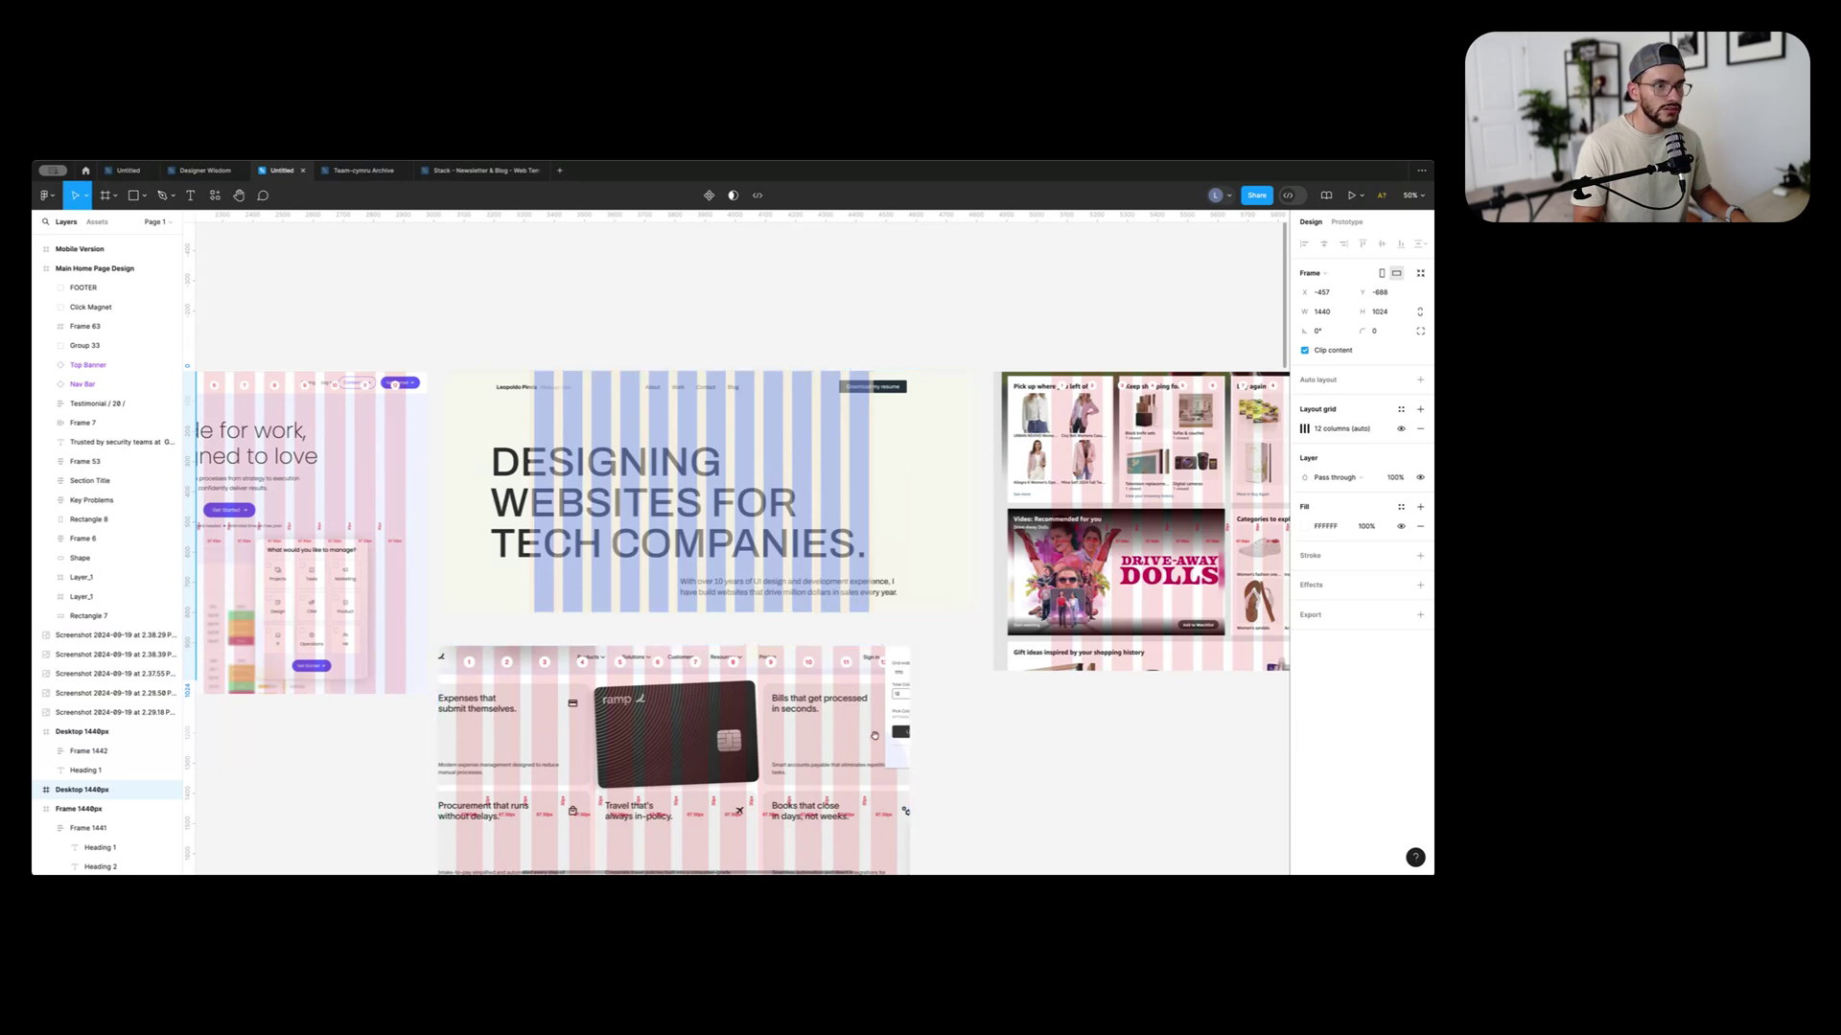
scroll(978, 439, down, 5)
scroll(979, 450, up, 2)
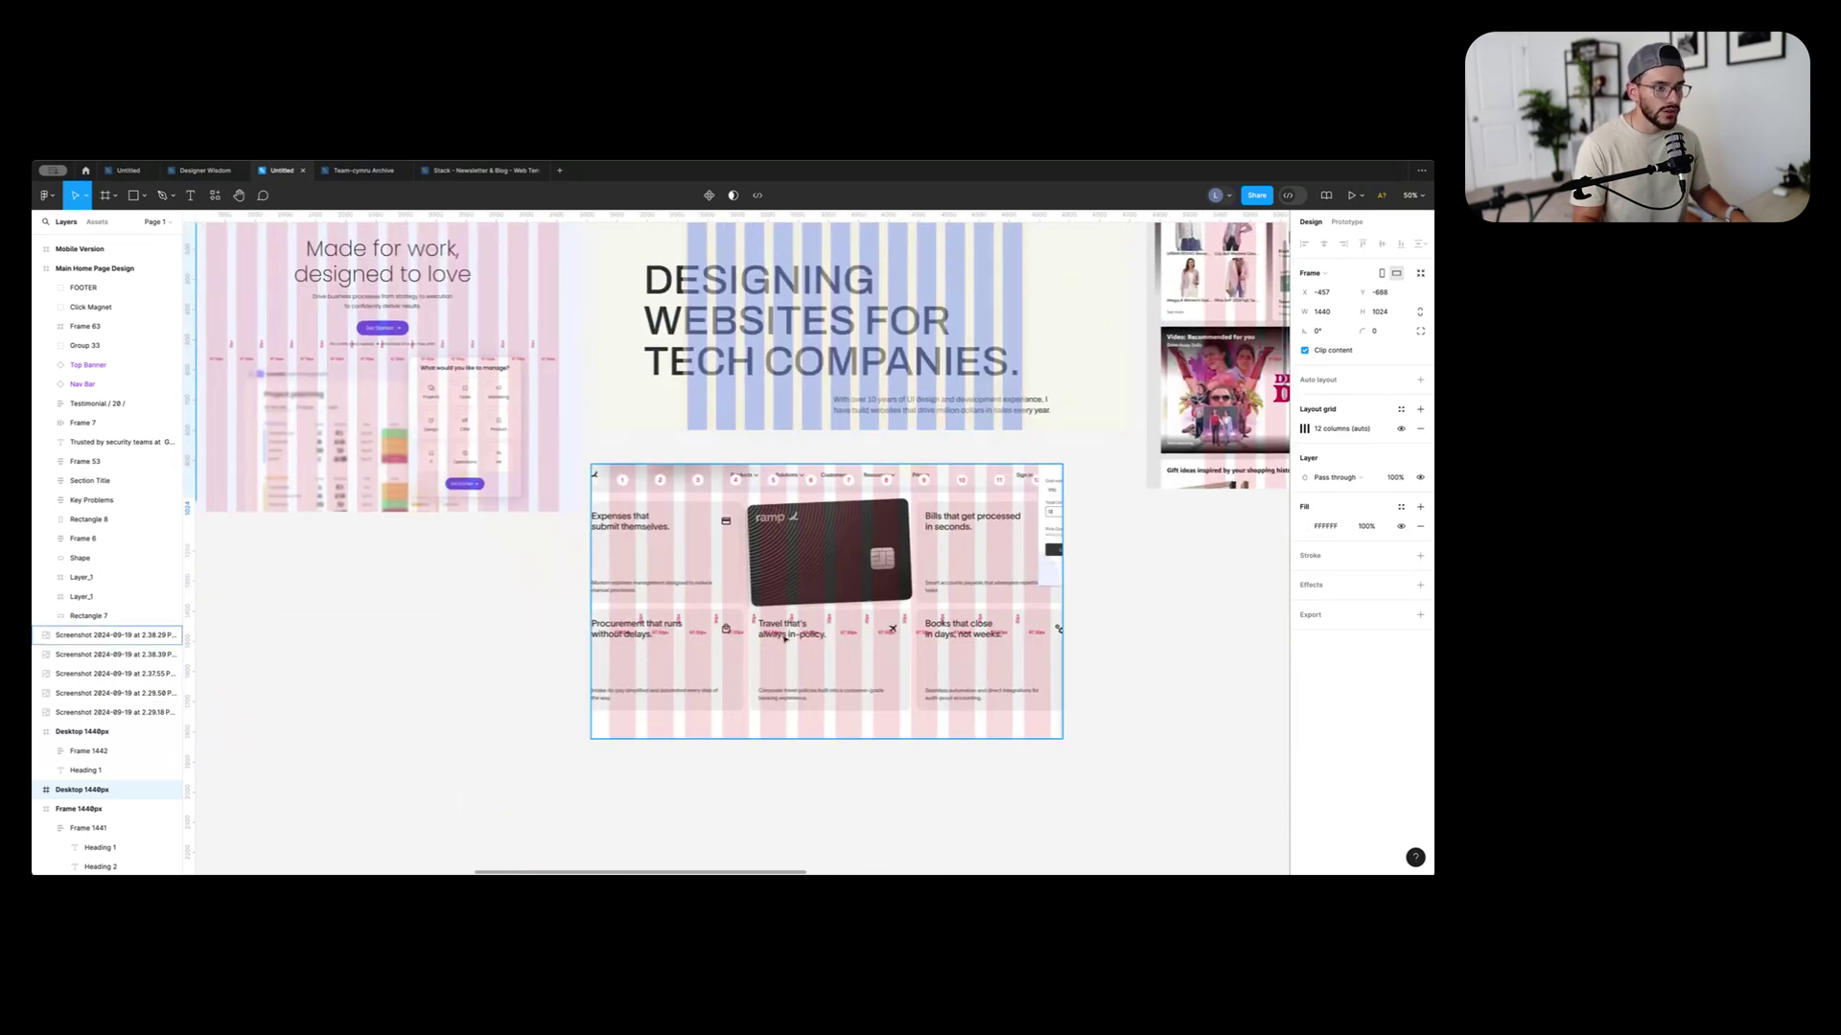
scroll(741, 664, right, 6)
scroll(741, 663, up, 2)
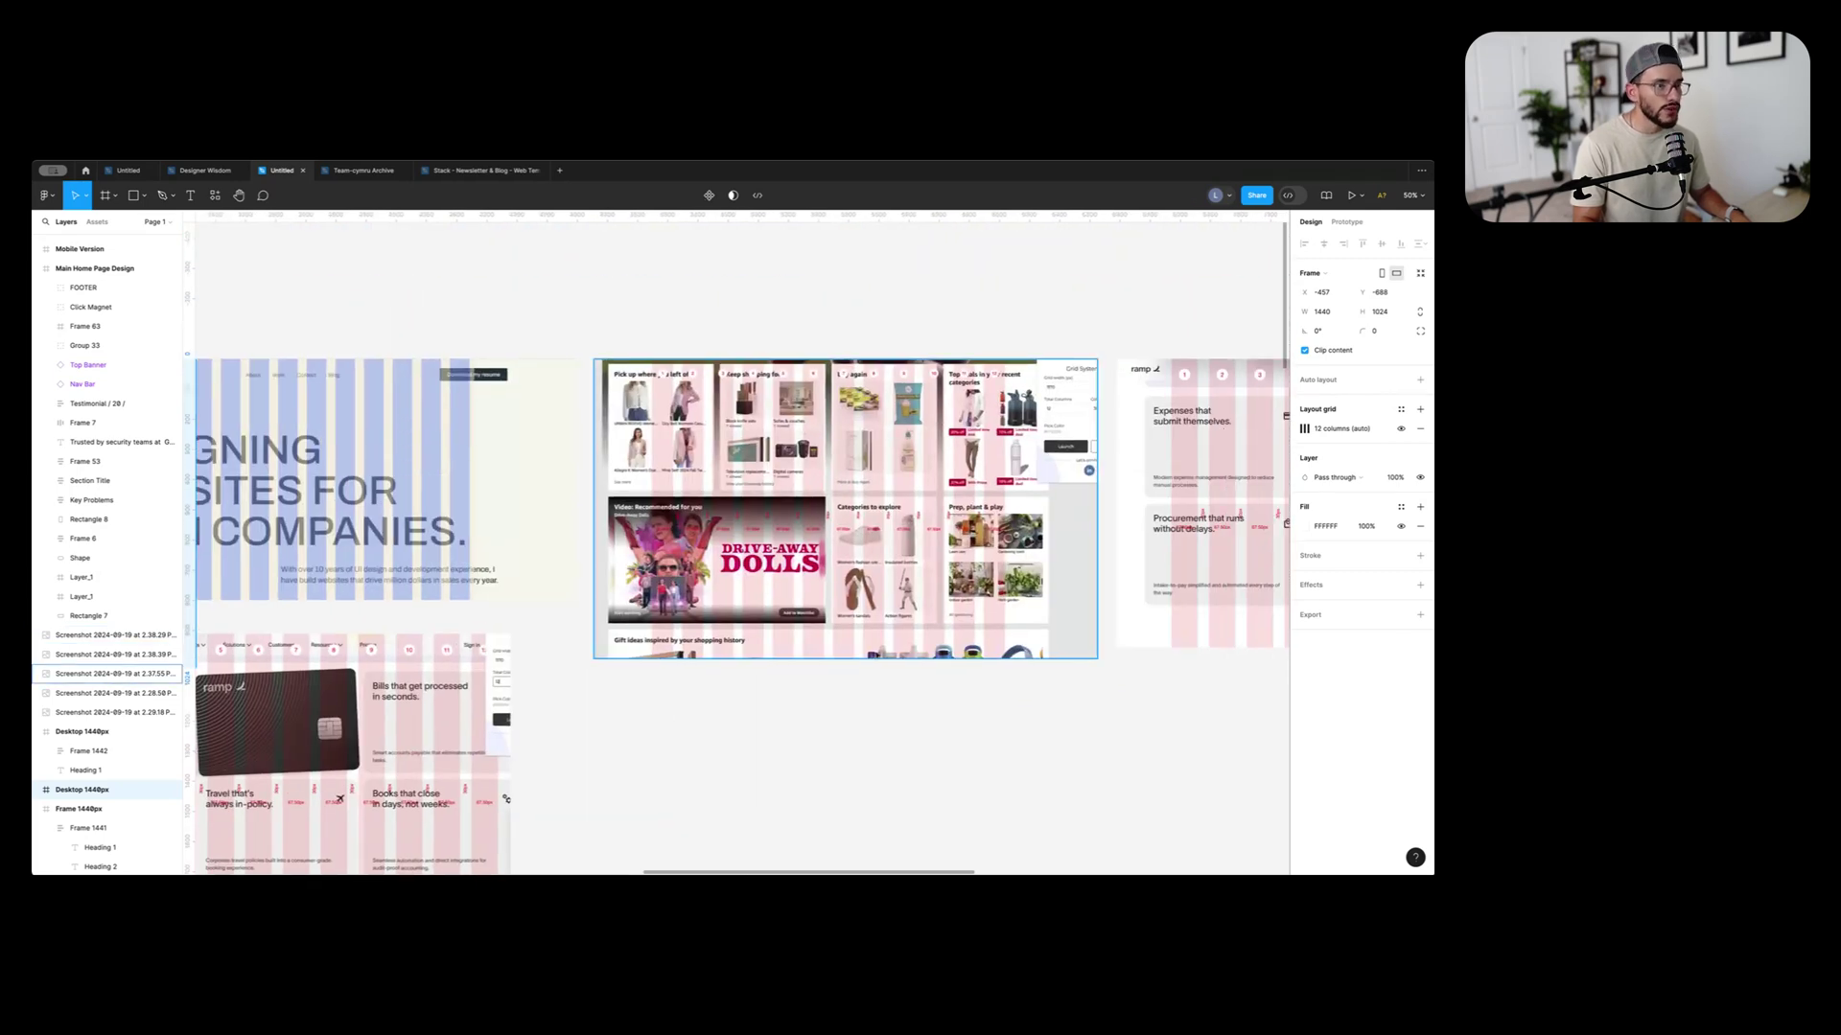
scroll(371, 555, right, 7)
scroll(371, 556, up, 1)
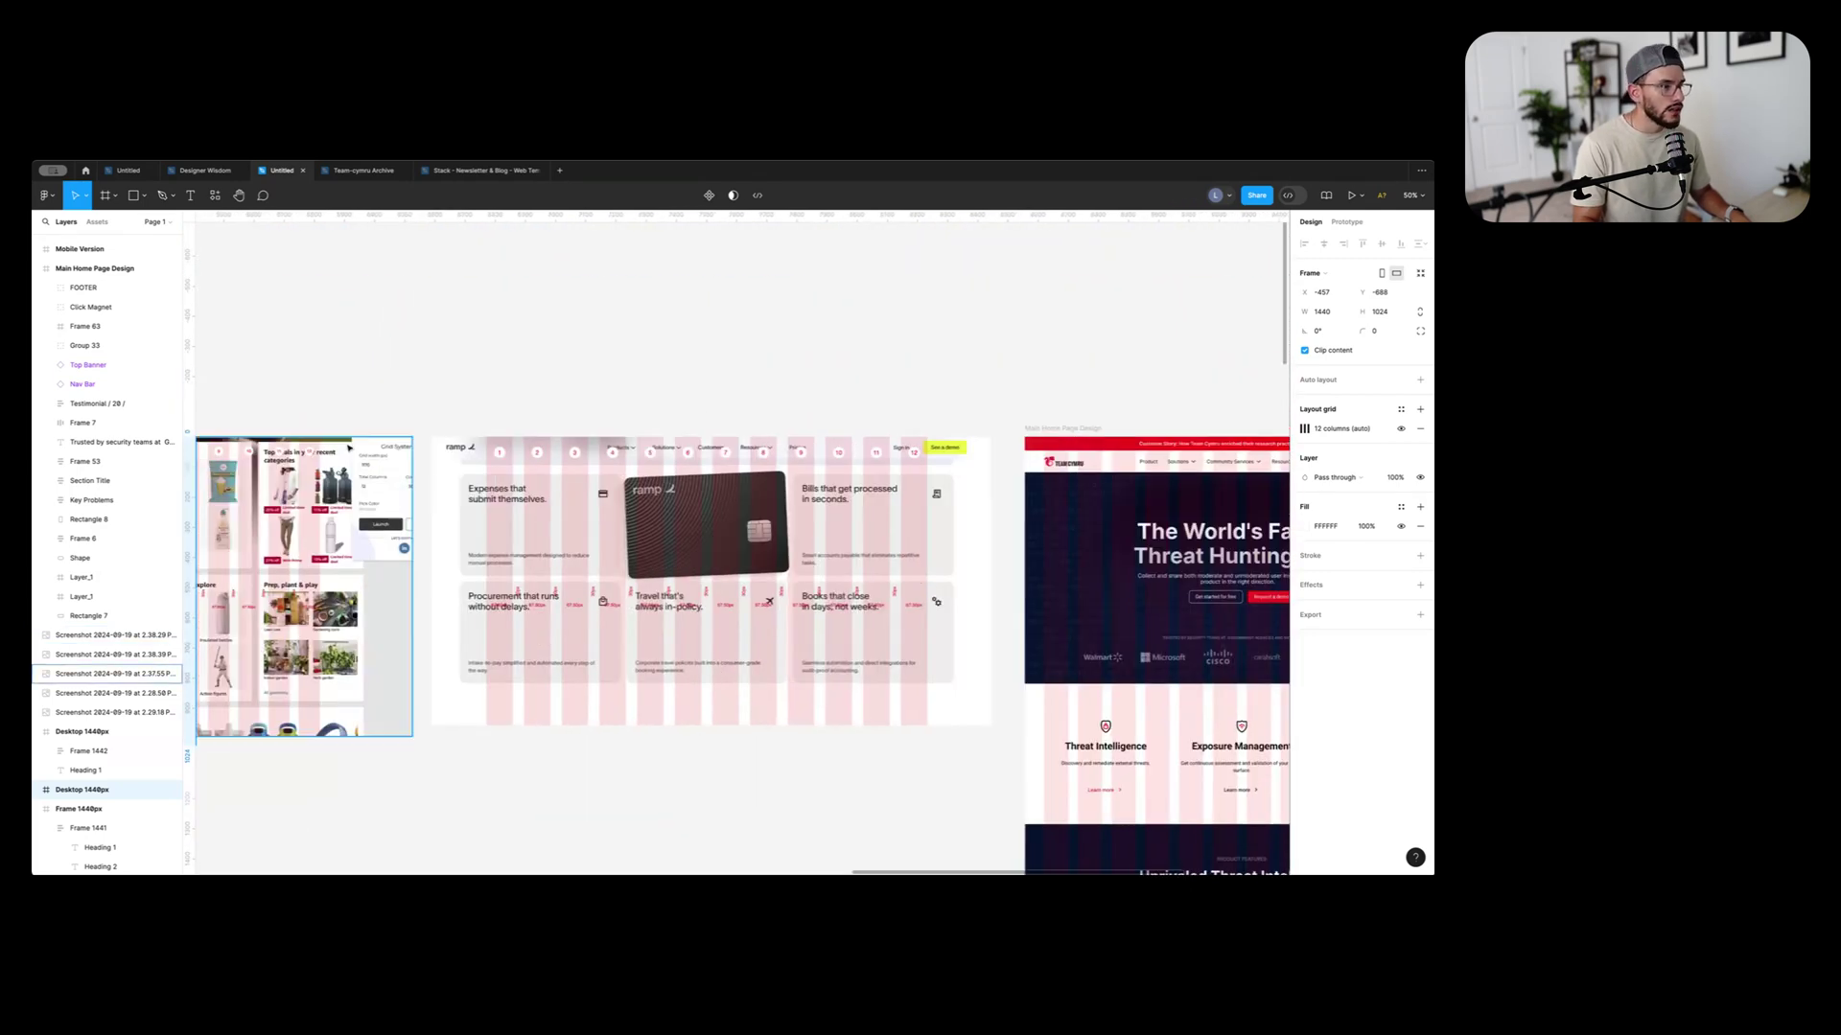
drag(1092, 368, 650, 389)
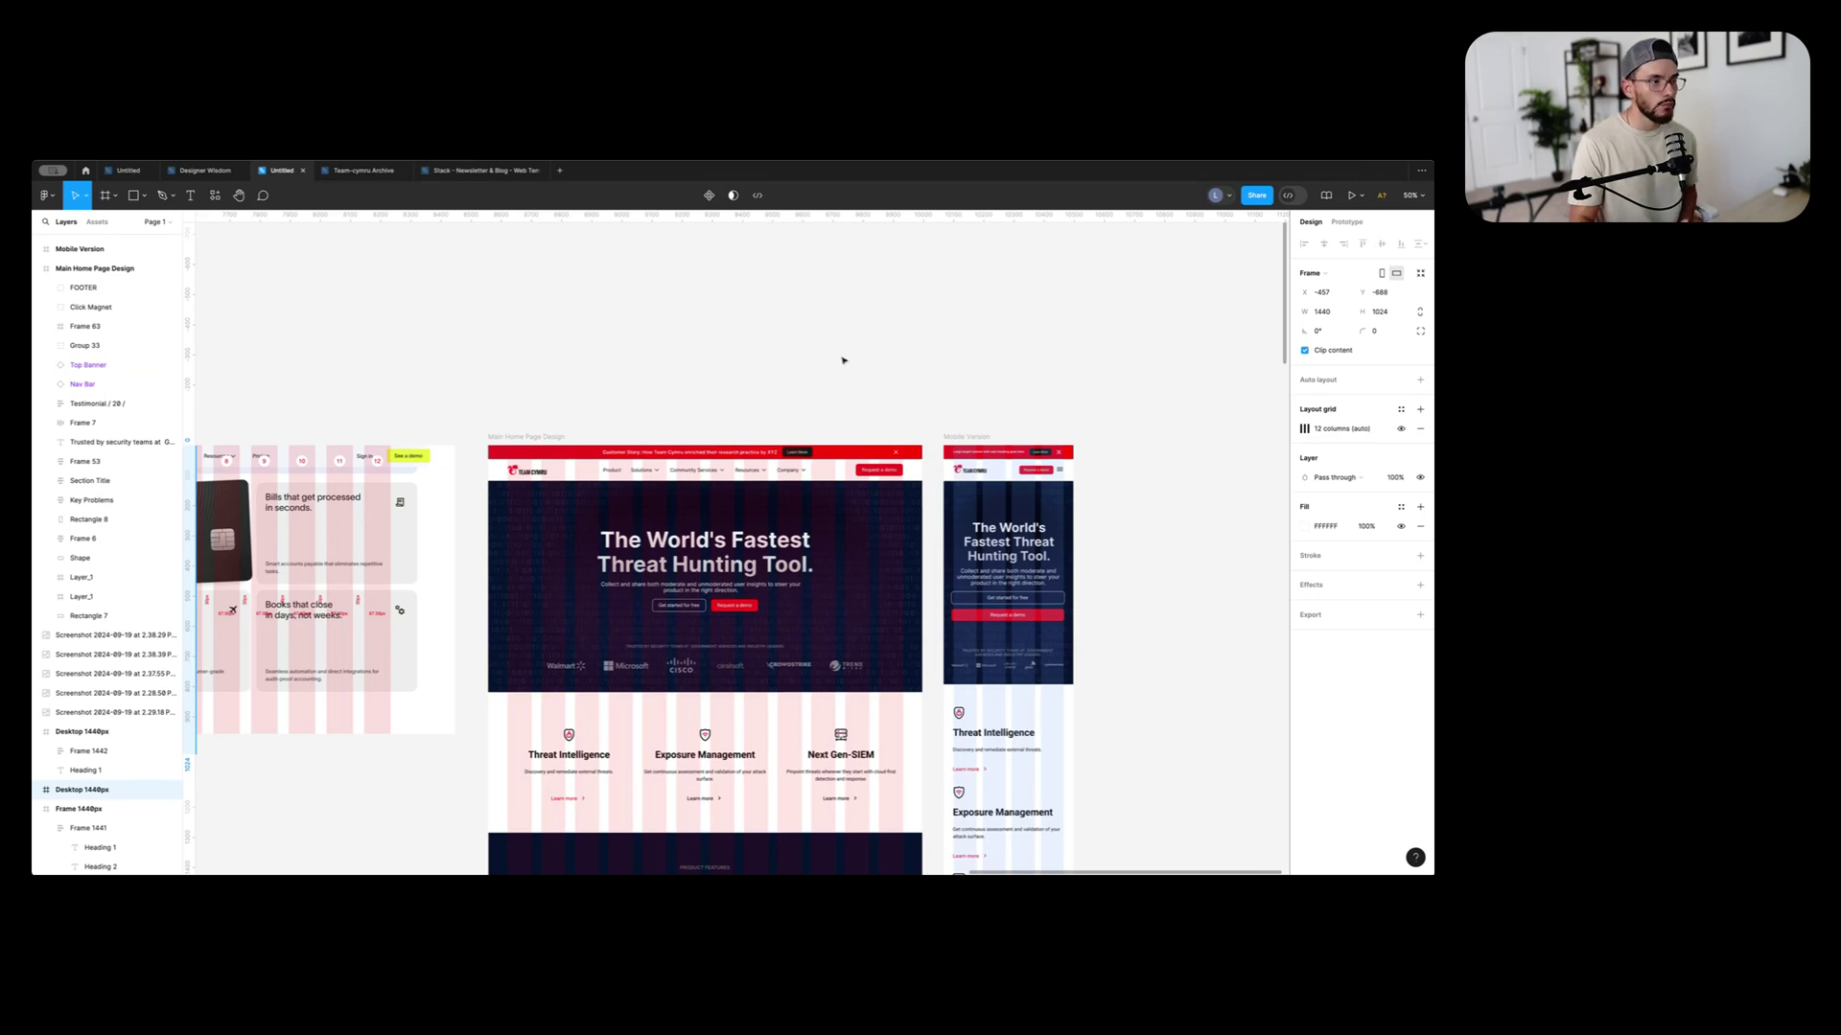
Check the column grid settings of the Main Home Page Design frame and examine how its Key Problems section aligns with the columns
click(526, 438)
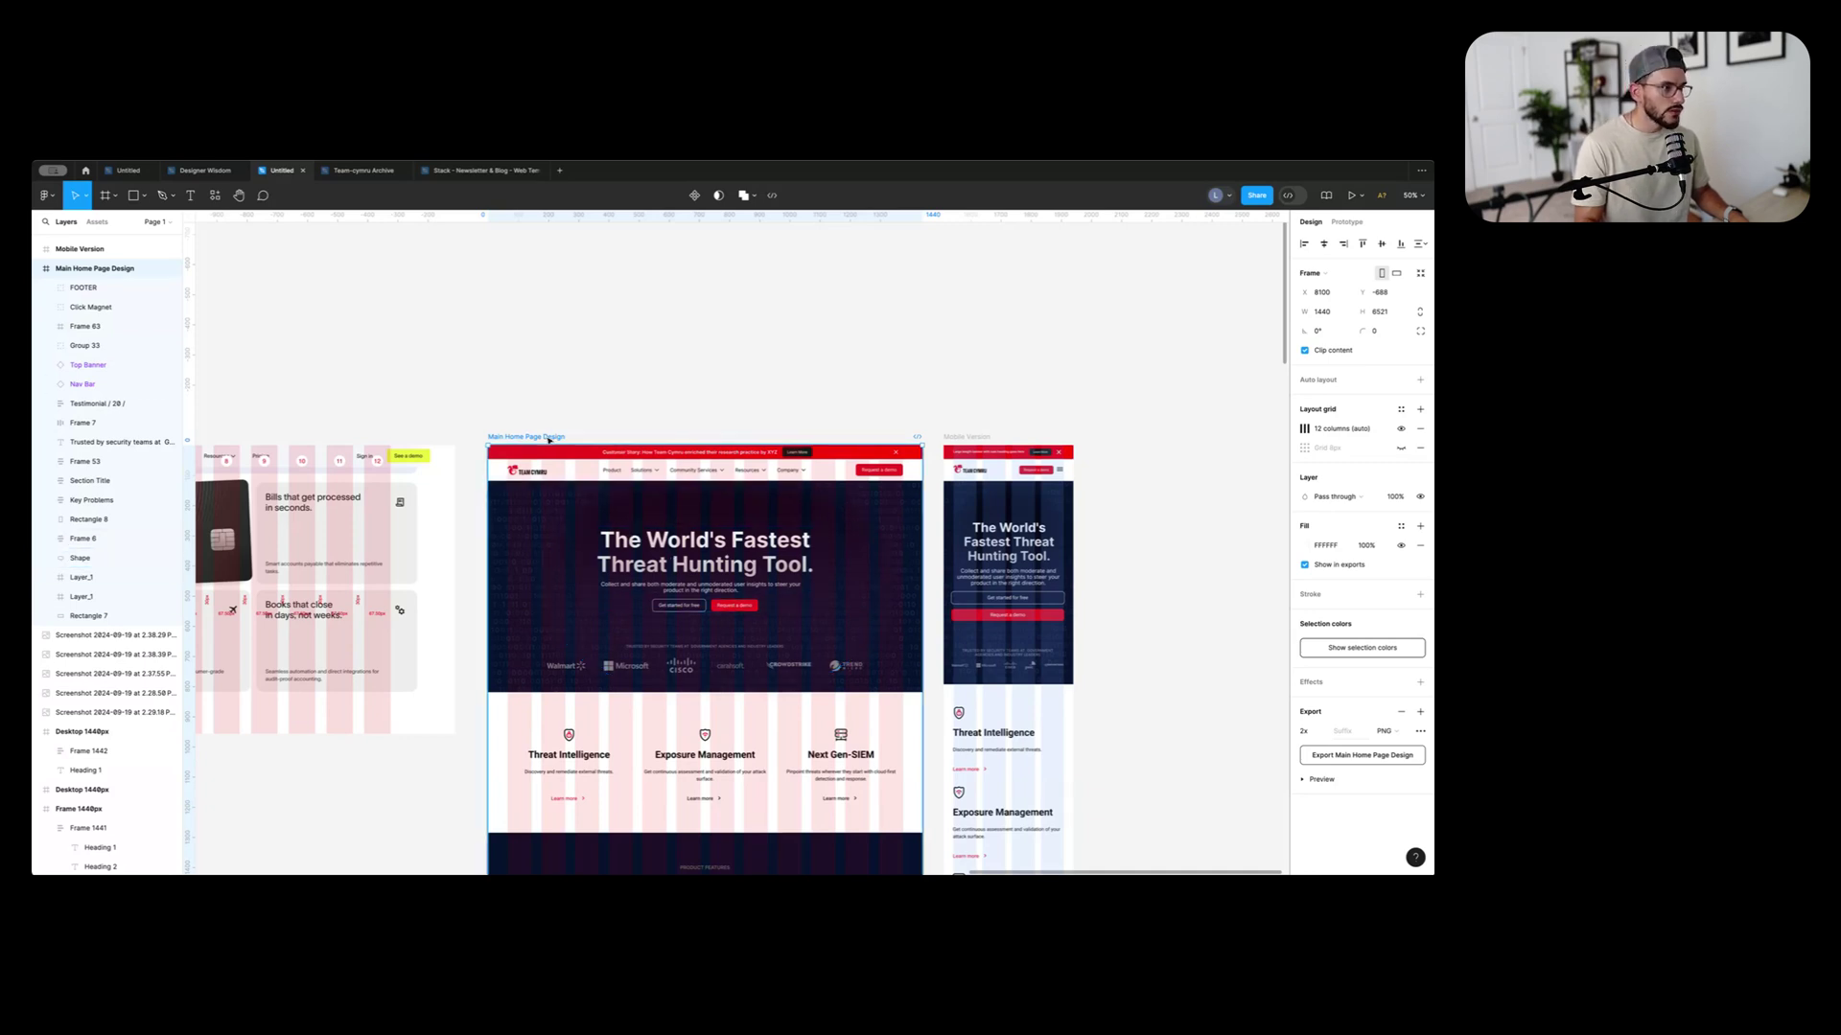
click(1304, 430)
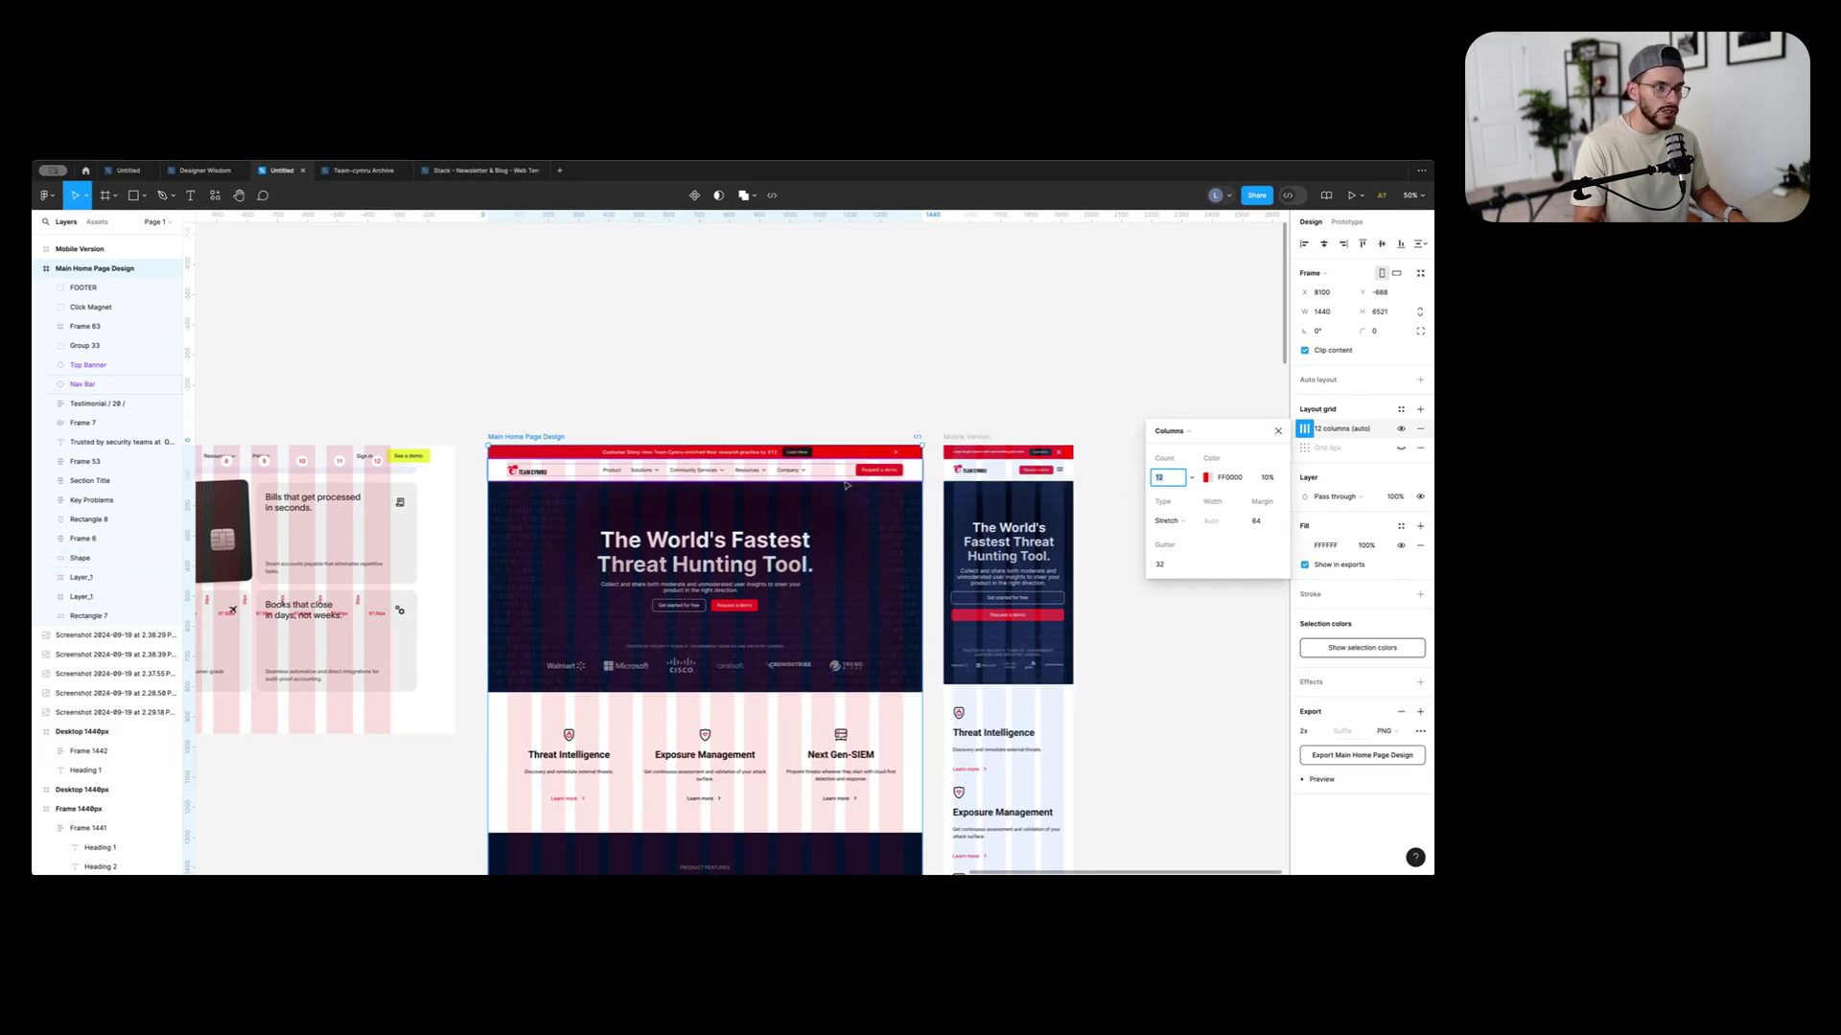
click(601, 360)
scroll(601, 360, down, 2)
click(704, 671)
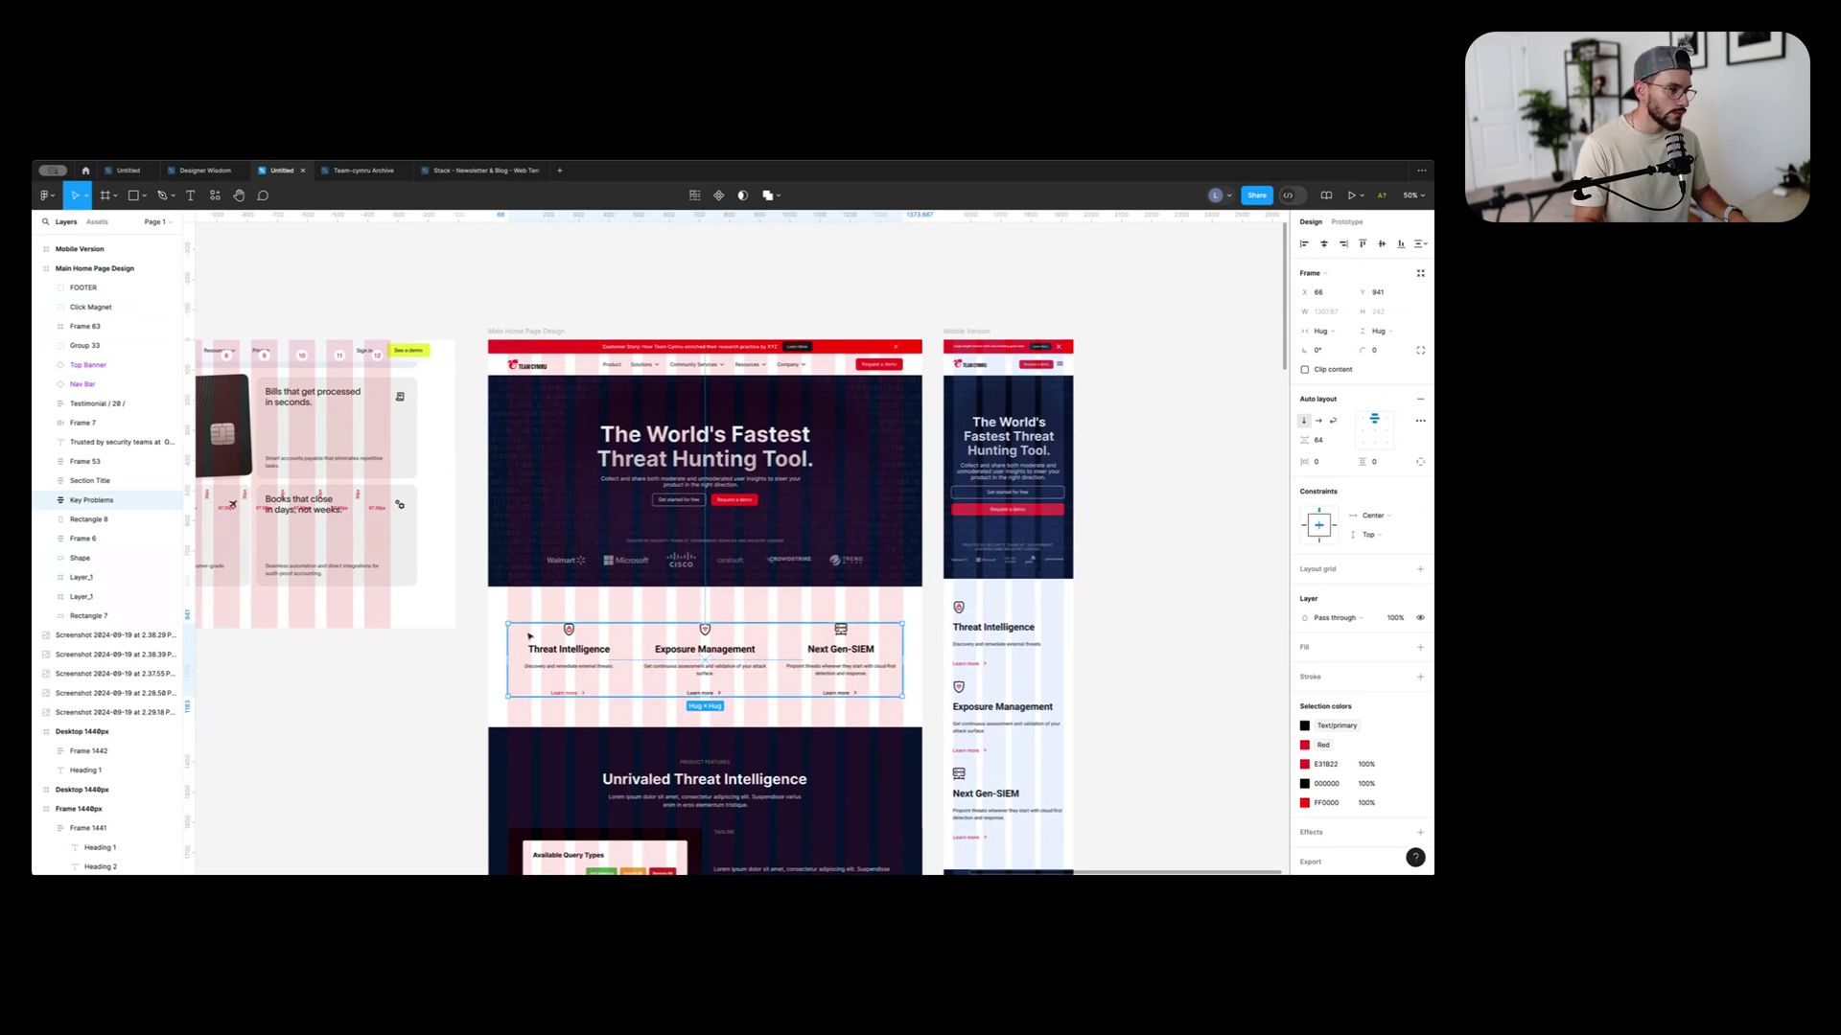
scroll(931, 695, down, 2)
scroll(931, 695, down, 2)
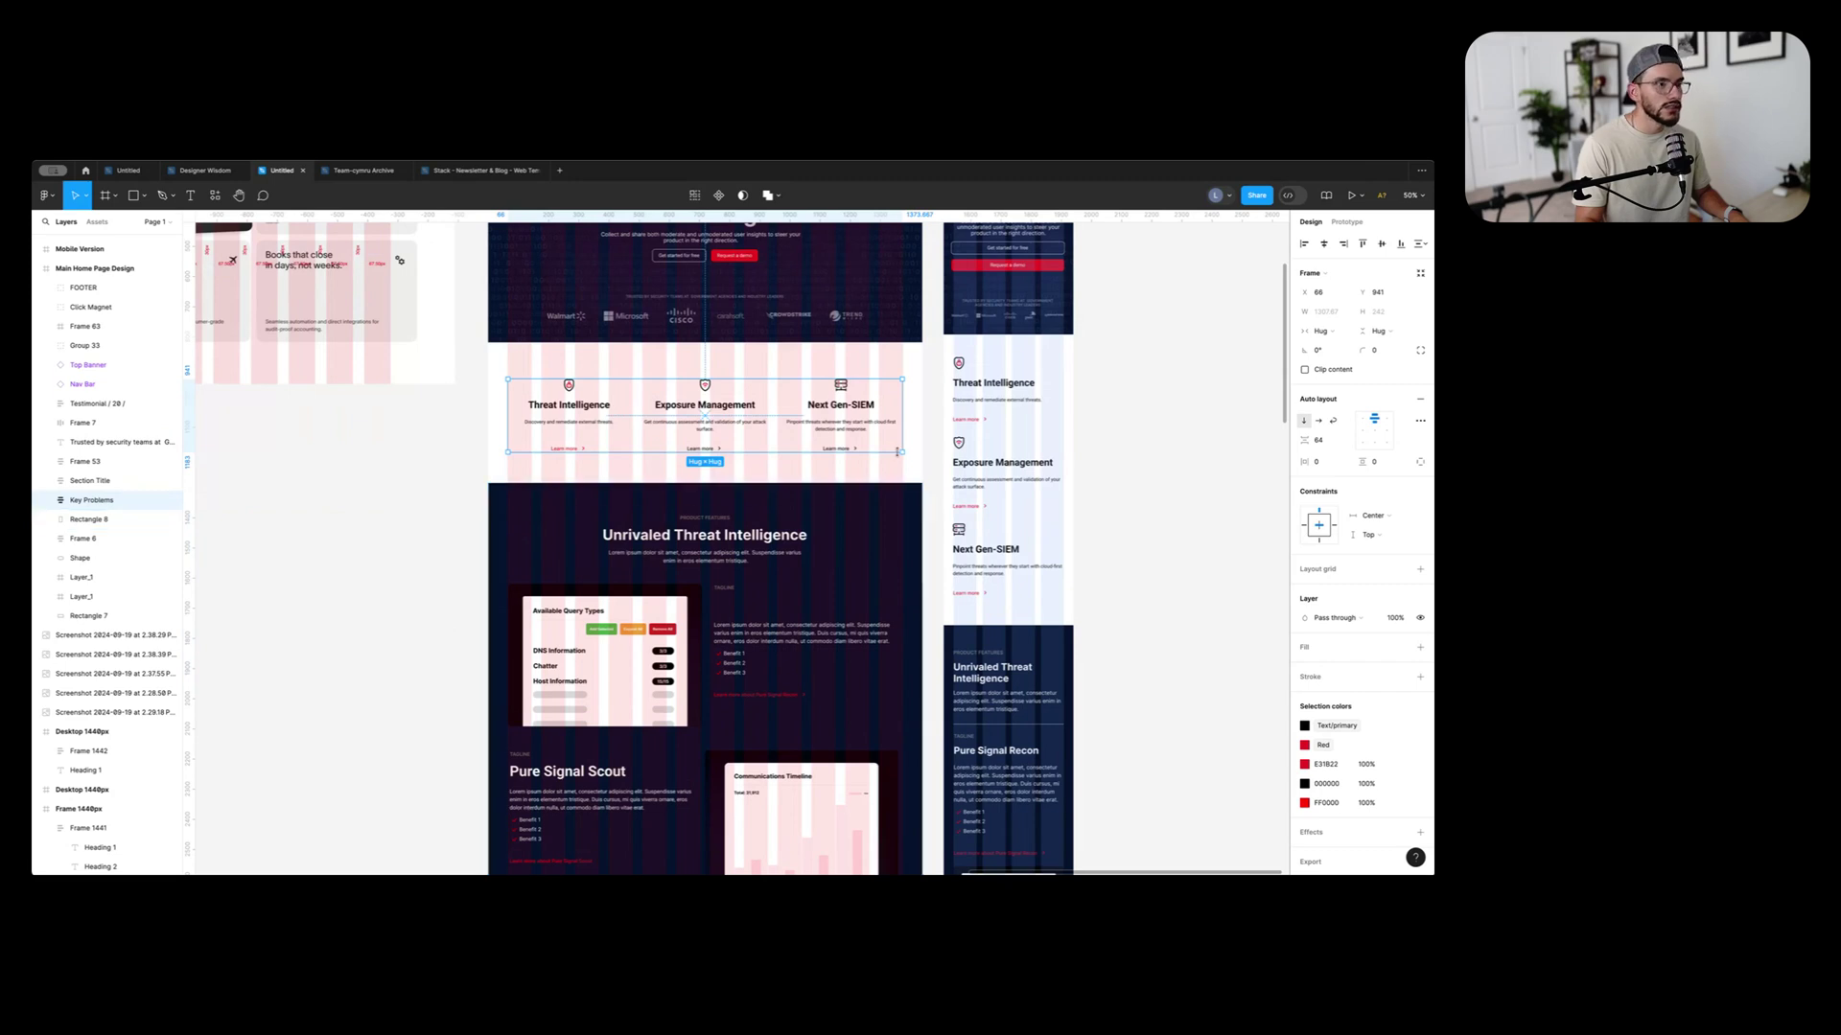
scroll(514, 520, up, 5)
Raise the opacity of the red column grid color on the Main Home Page Design frame to make the columns stand out strongly
click(523, 399)
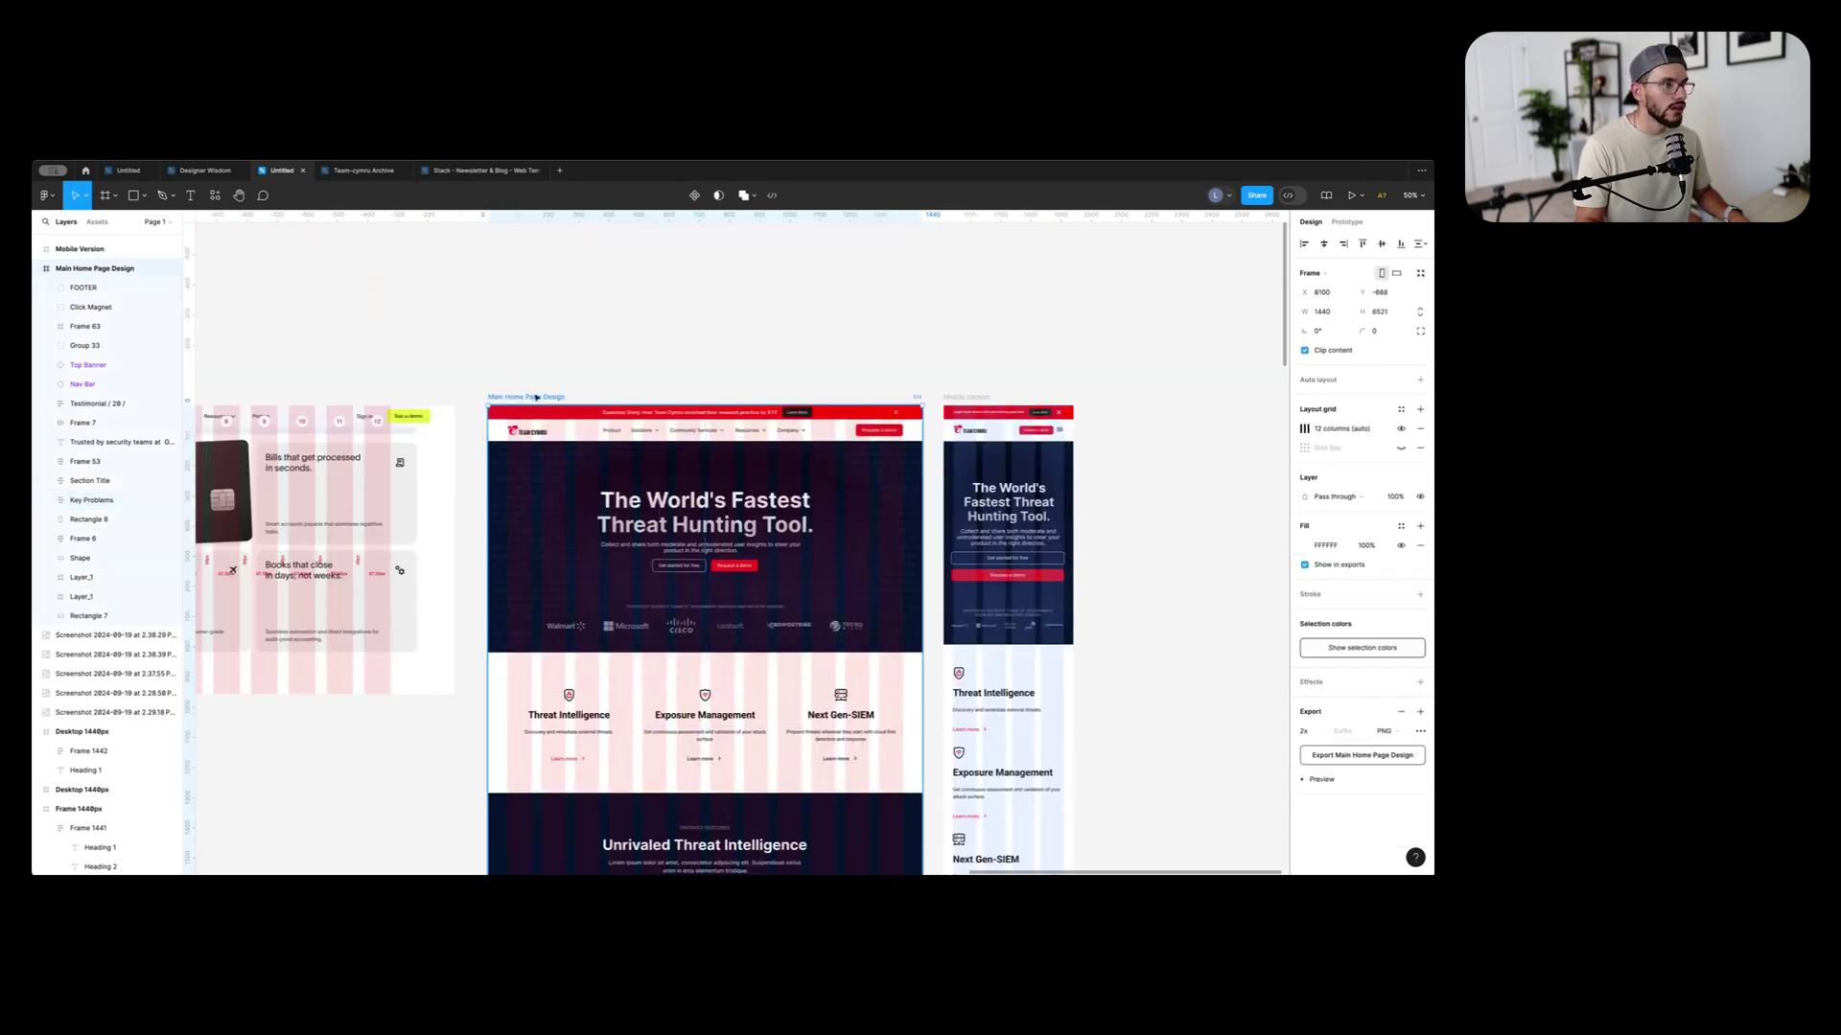
click(1303, 429)
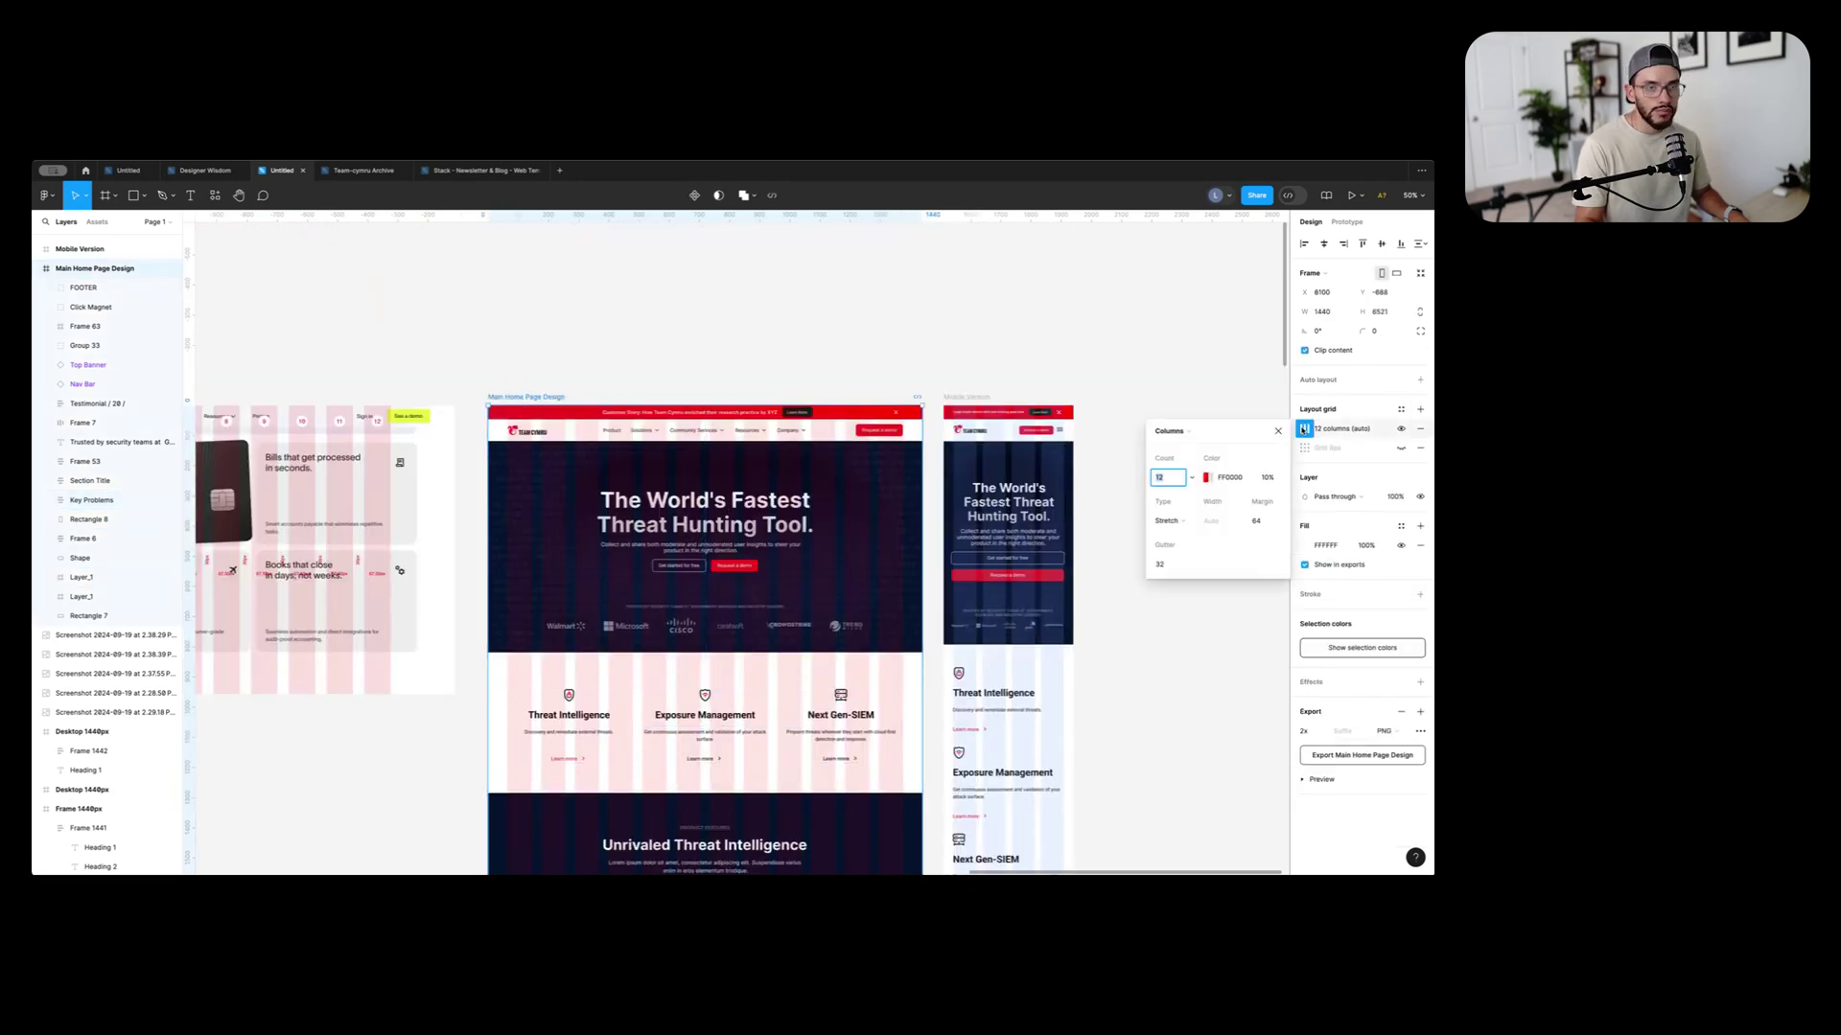
click(1207, 478)
drag(1074, 665, 1115, 668)
click(673, 273)
Examine the Main Home Page Design sections from the hero down to the customer testimonials against the highlighted columns
scroll(674, 273, down, 3)
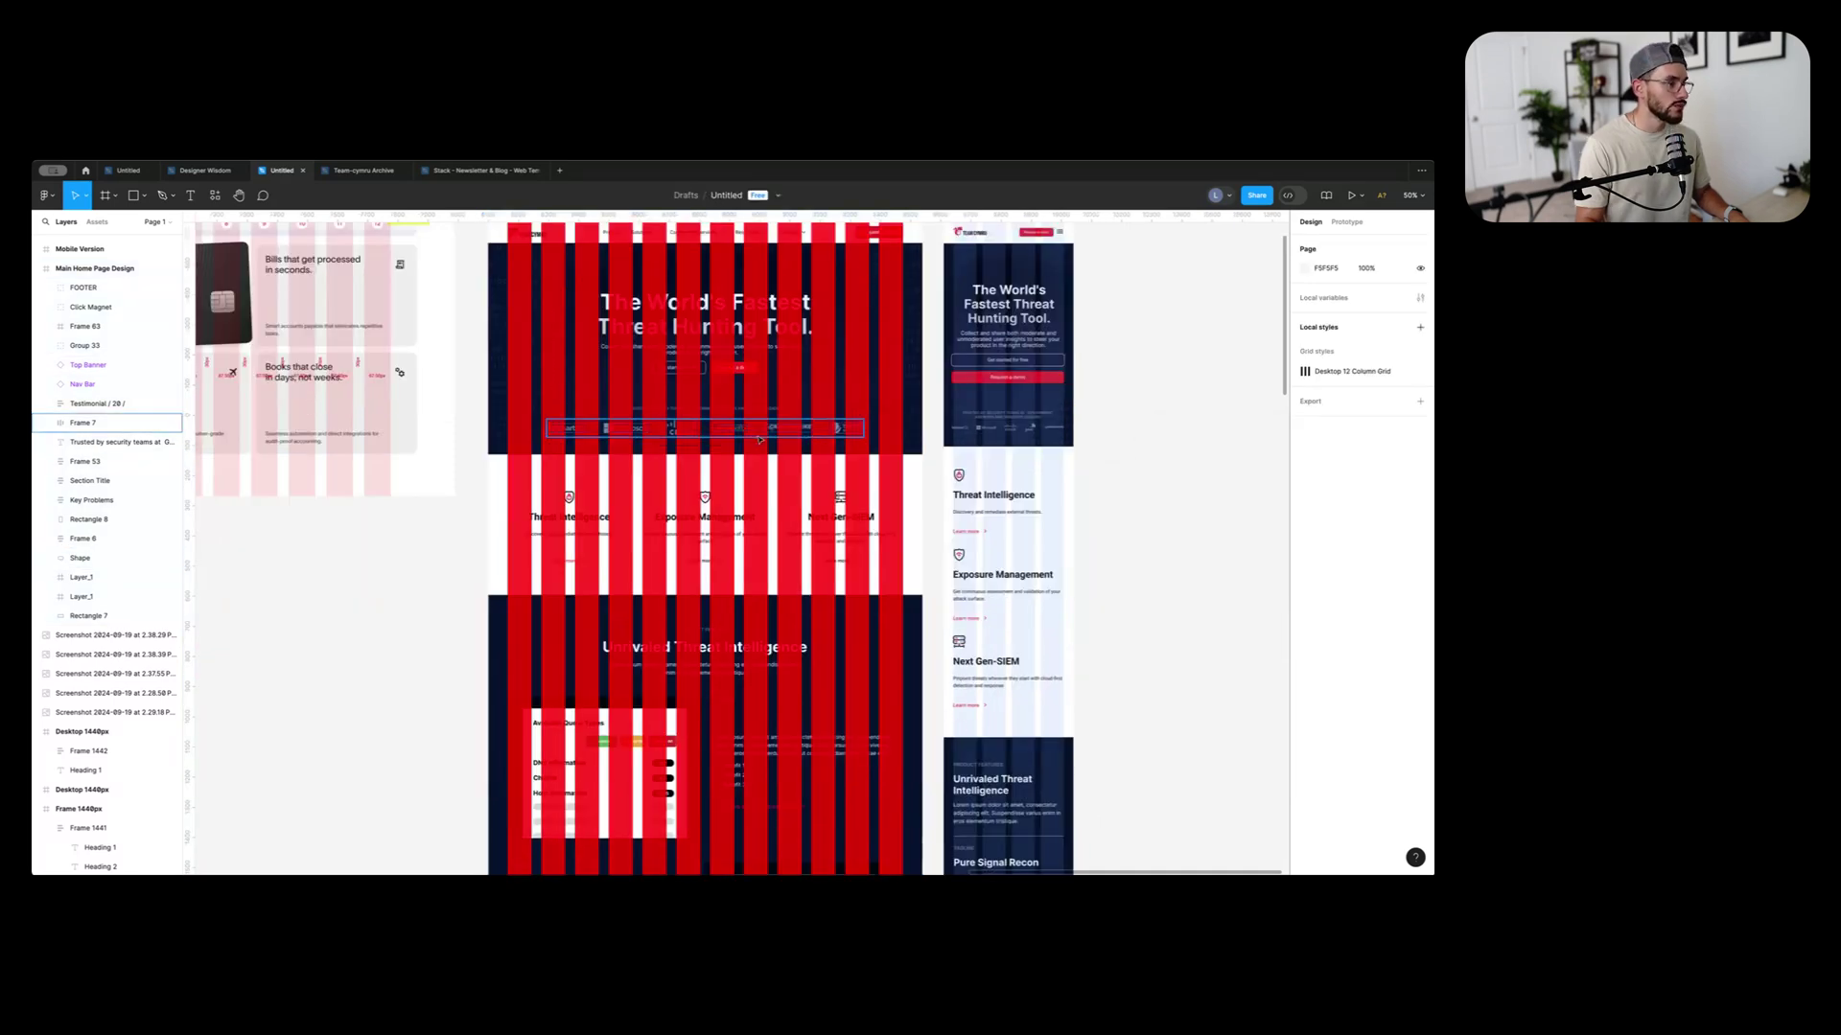
scroll(668, 716, down, 2)
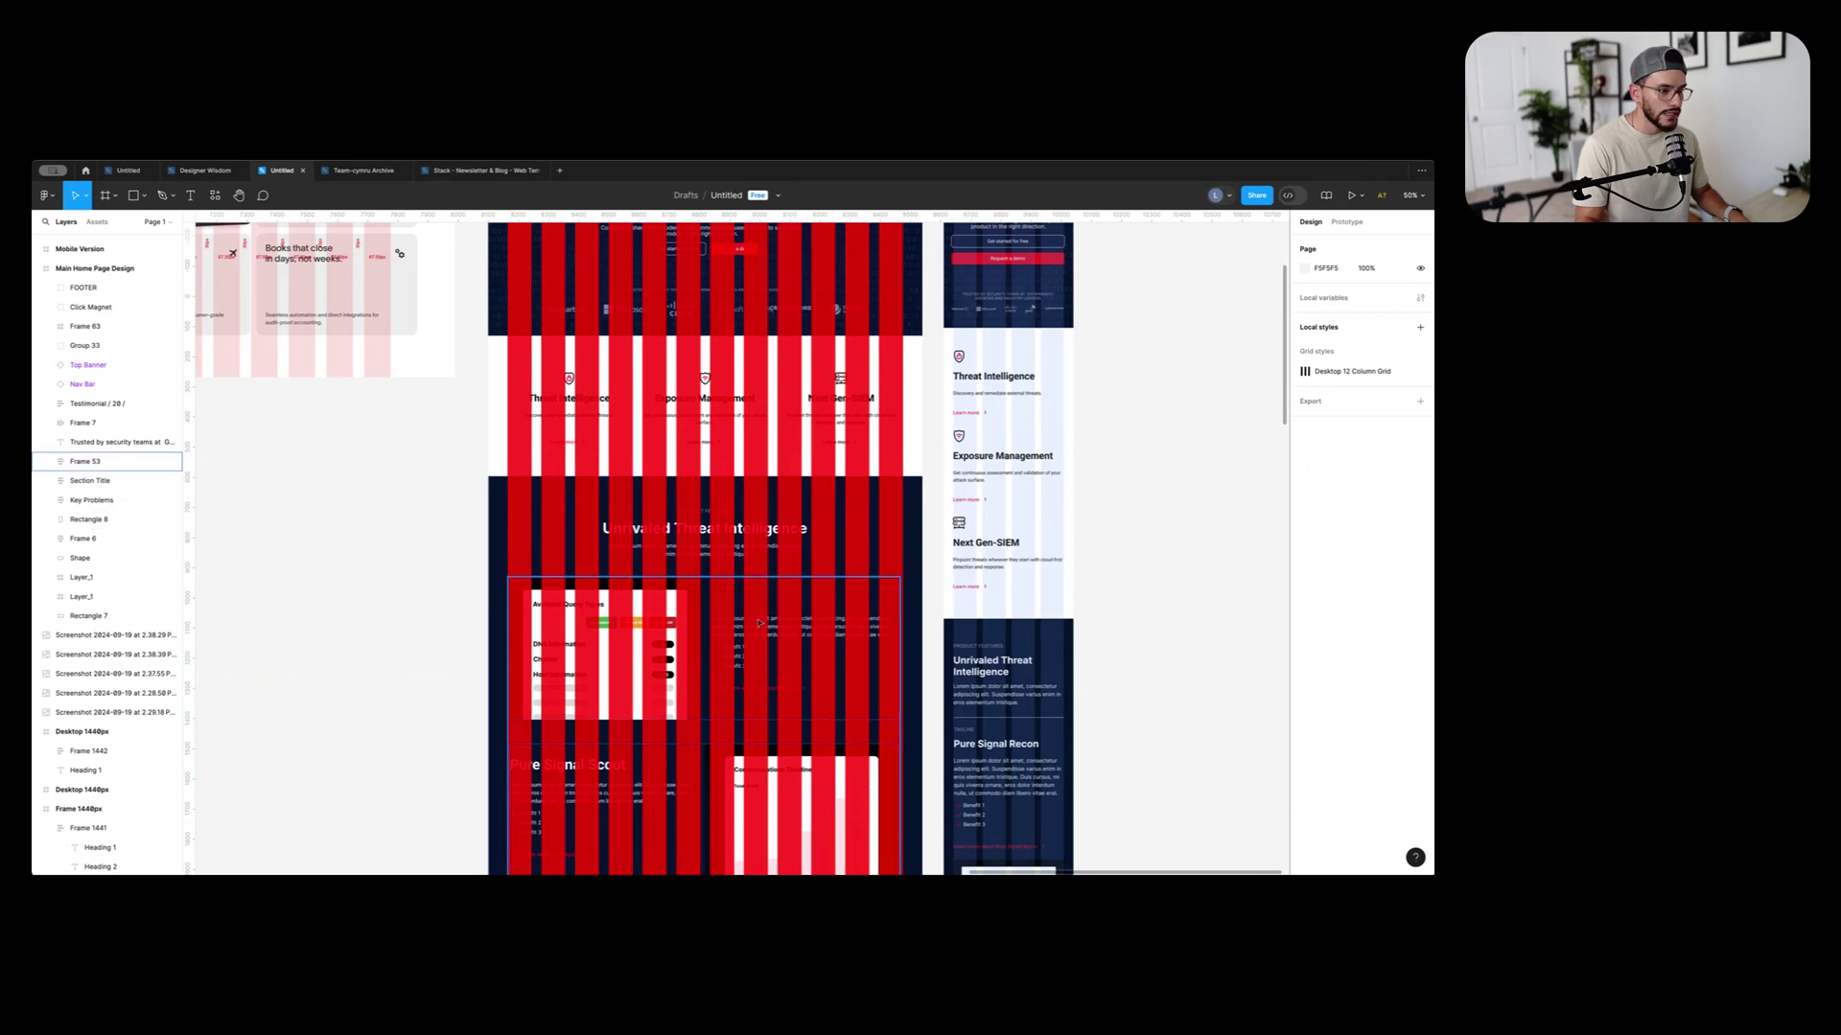
scroll(893, 610, down, 1)
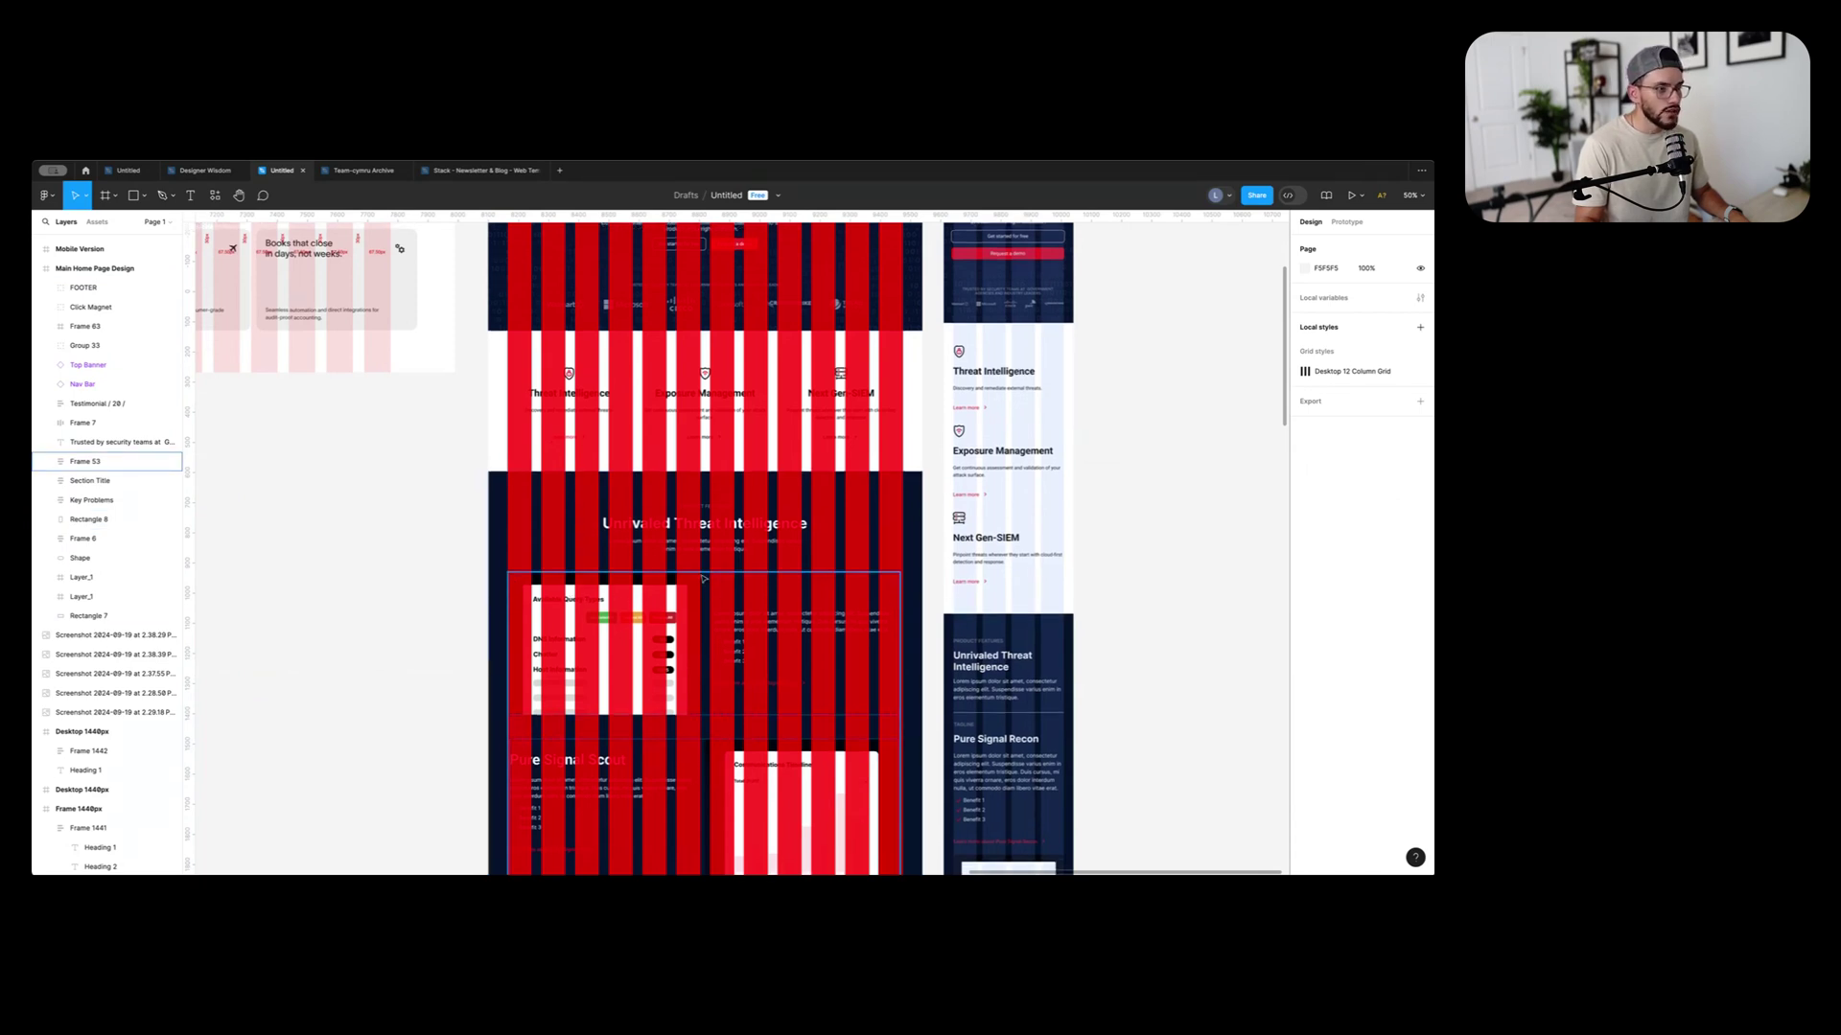
scroll(705, 674, down, 2)
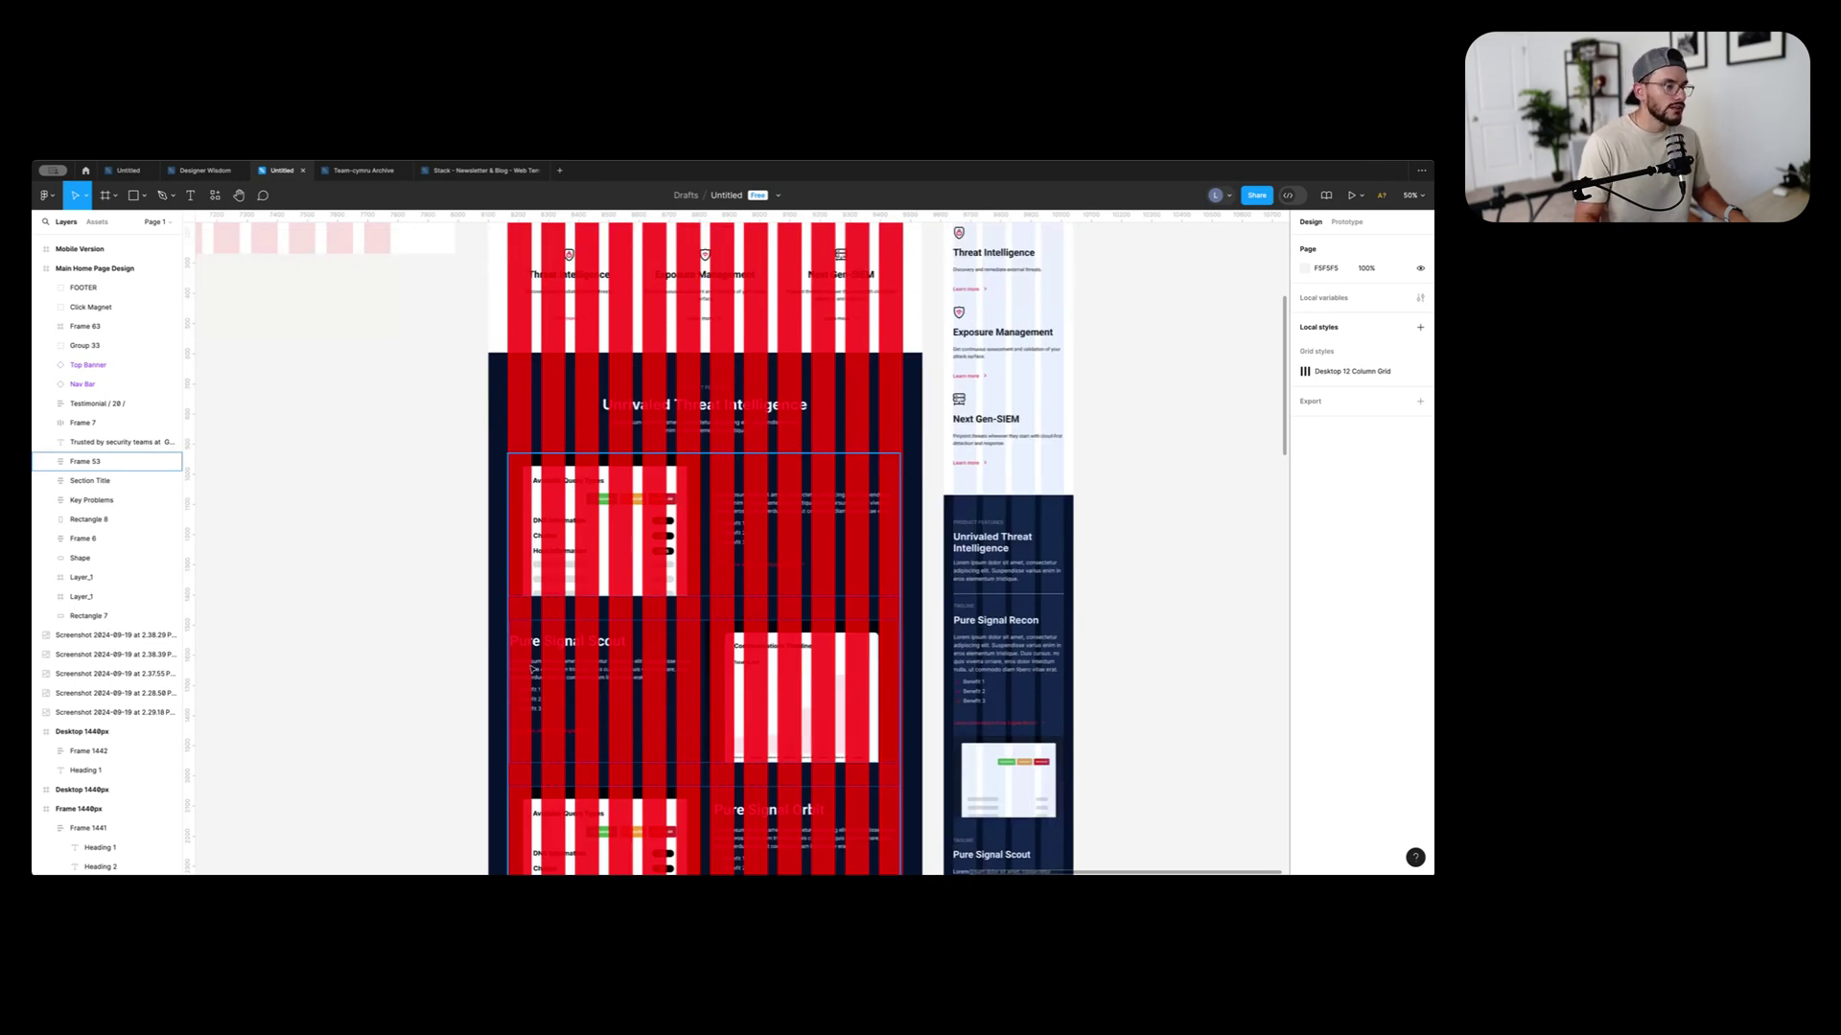
scroll(602, 651, down, 3)
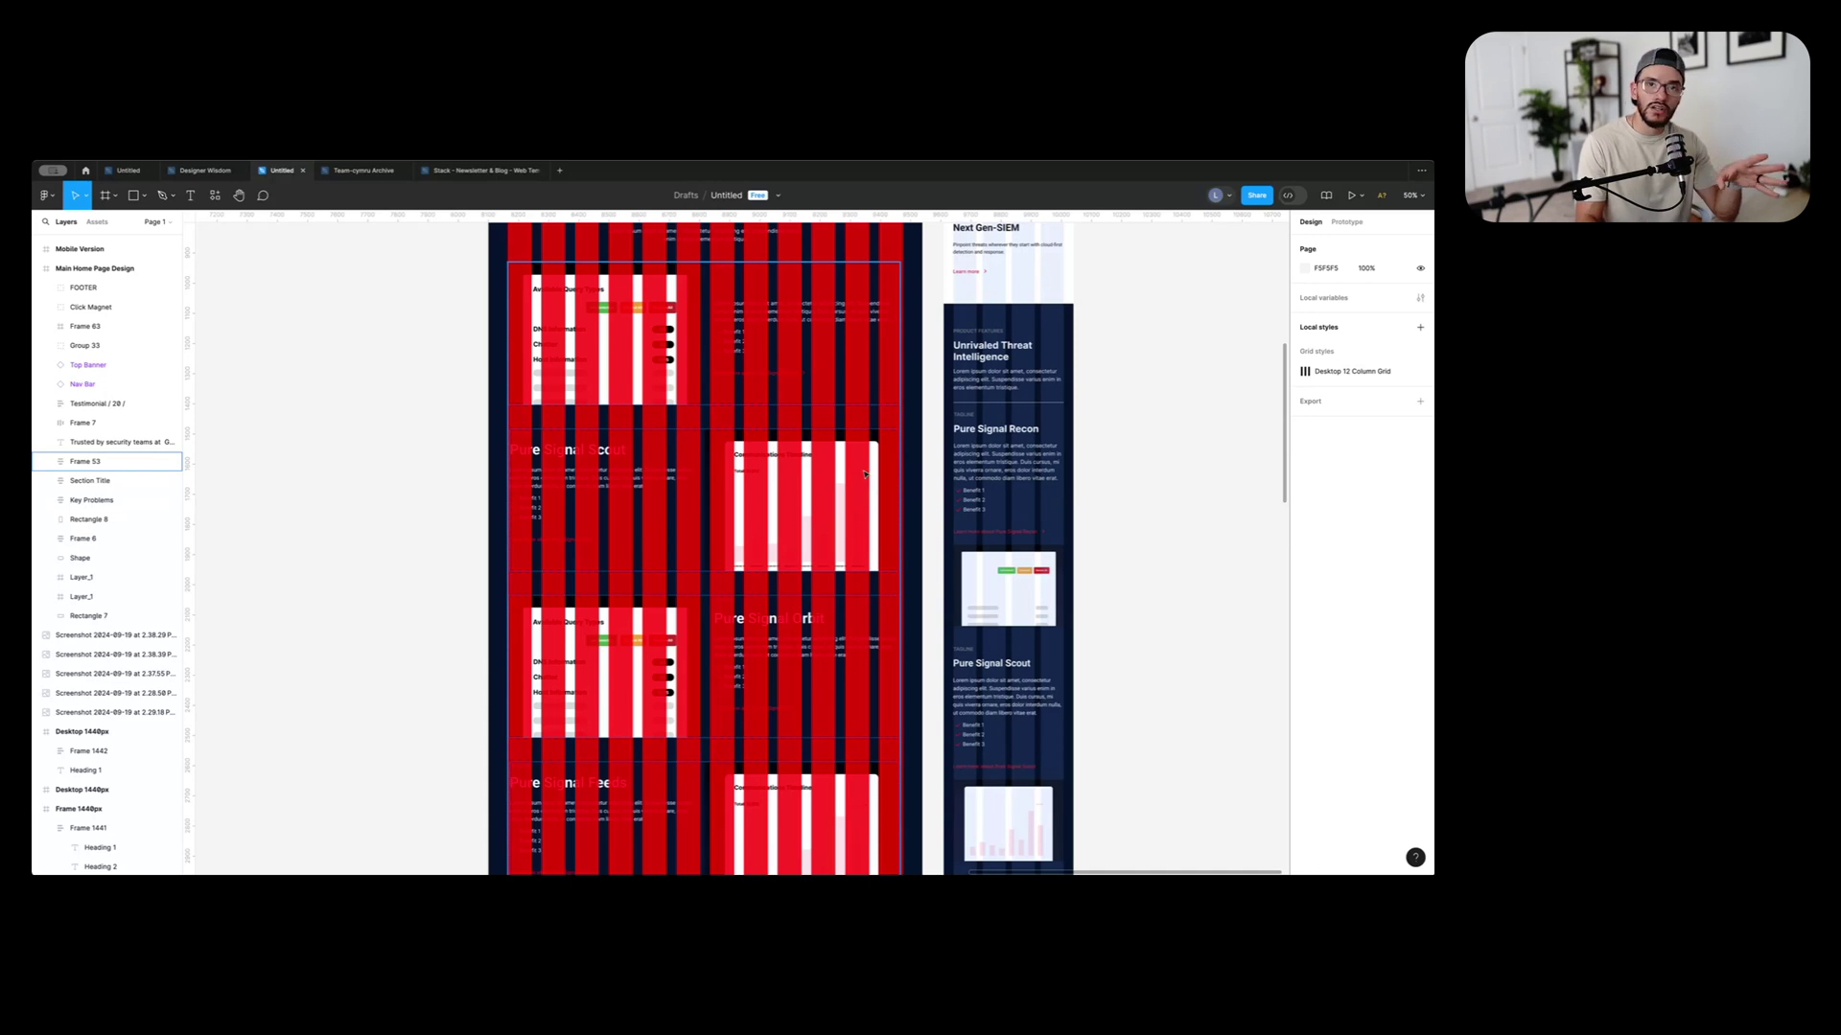
scroll(739, 640, down, 5)
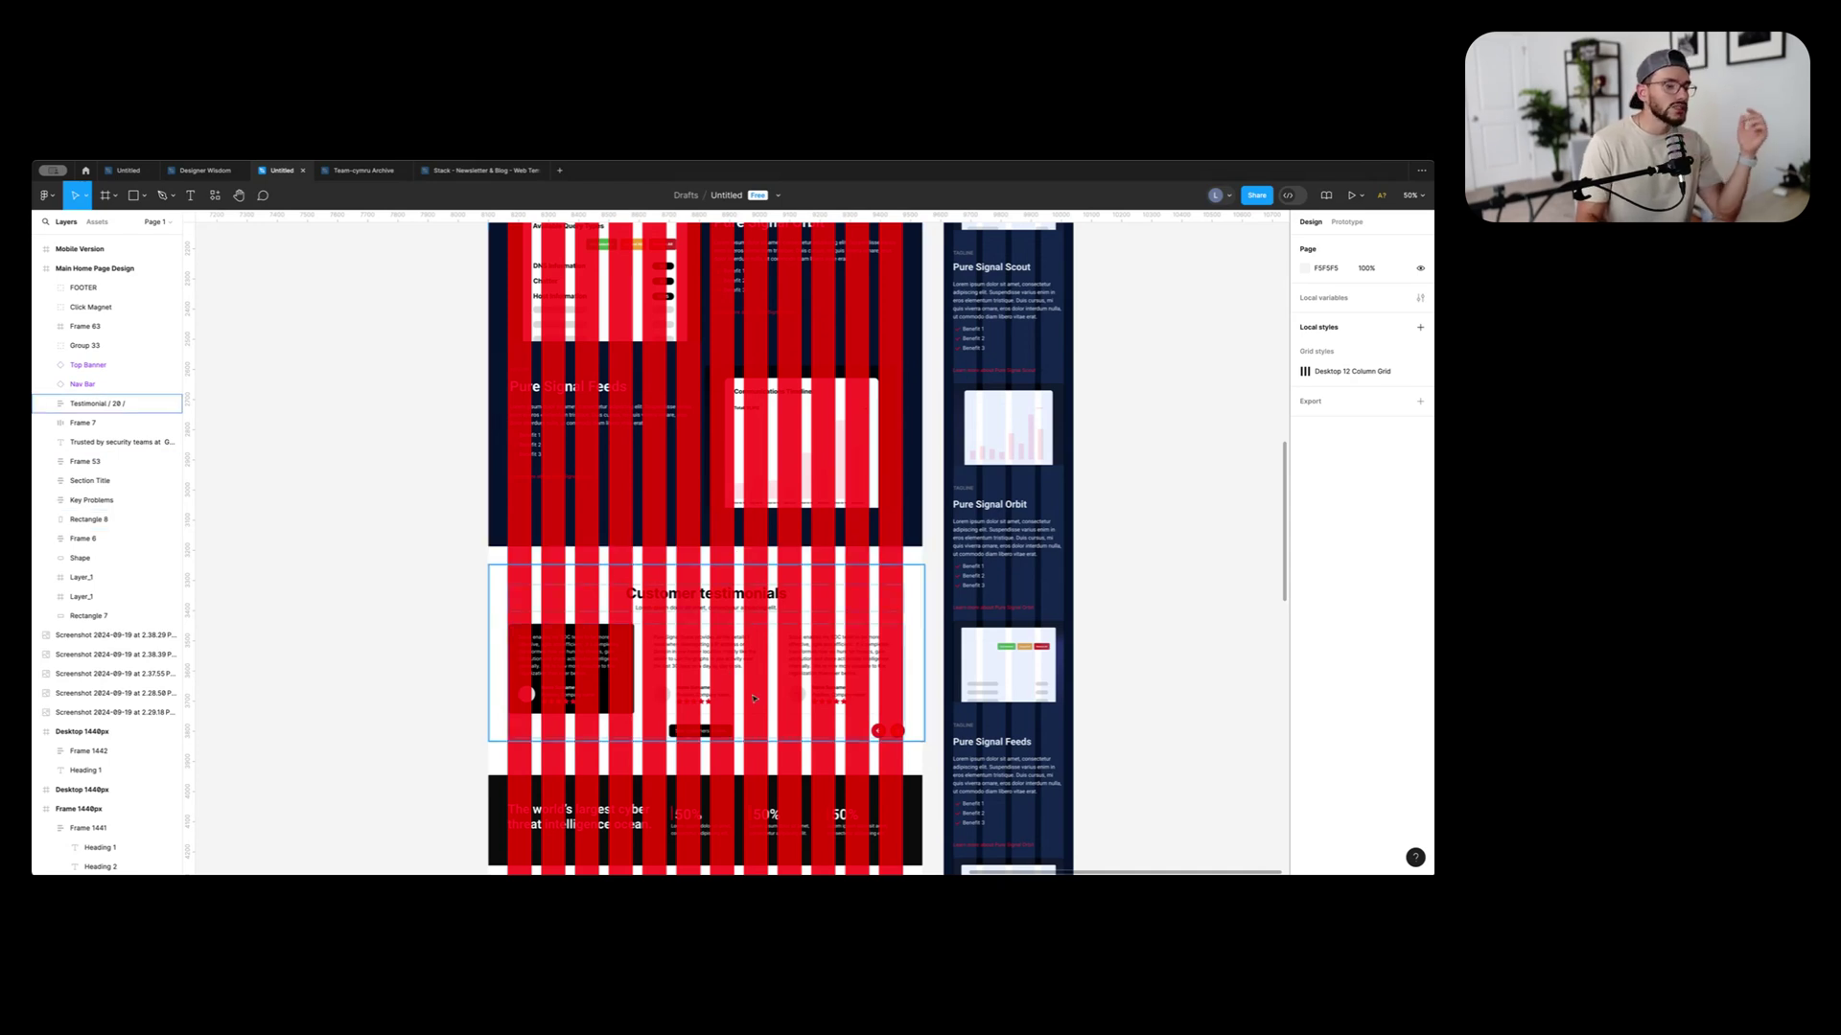
scroll(731, 550, up, 10)
scroll(760, 702, up, 5)
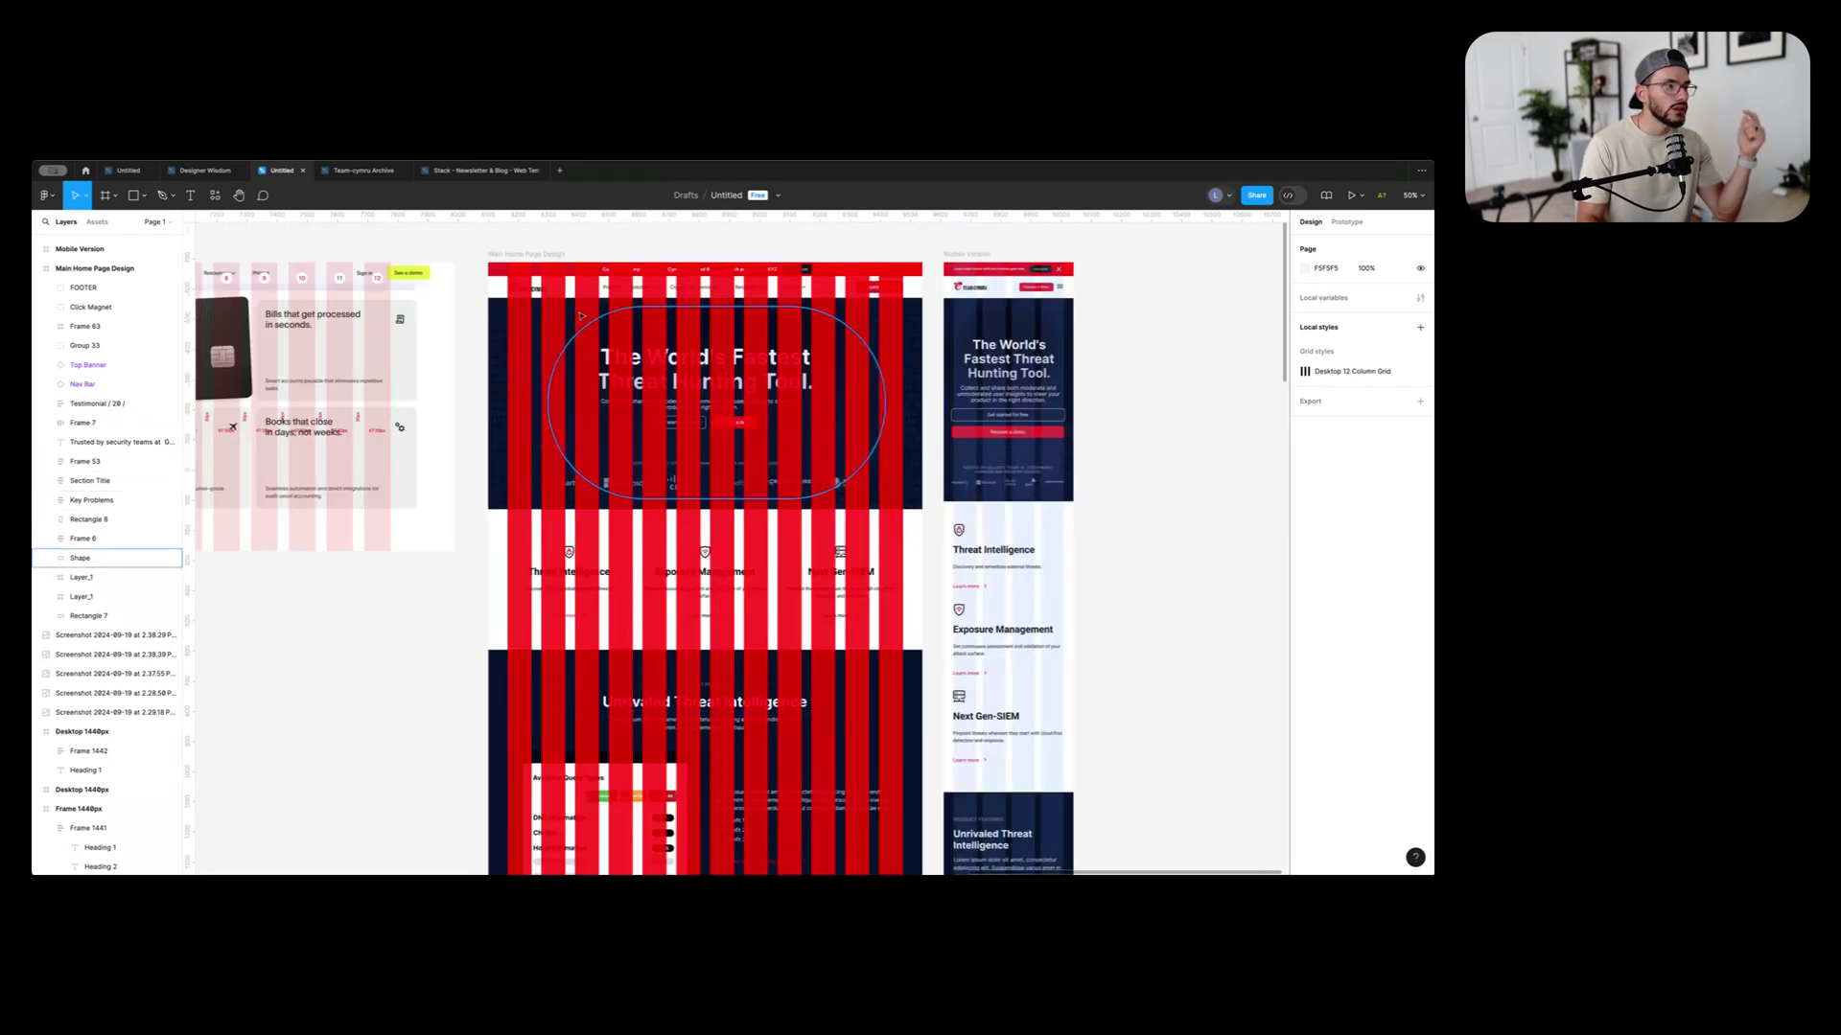
Lower the opacity of the red column grid color on the Main Home Page Design frame to 13%
click(525, 254)
click(1305, 429)
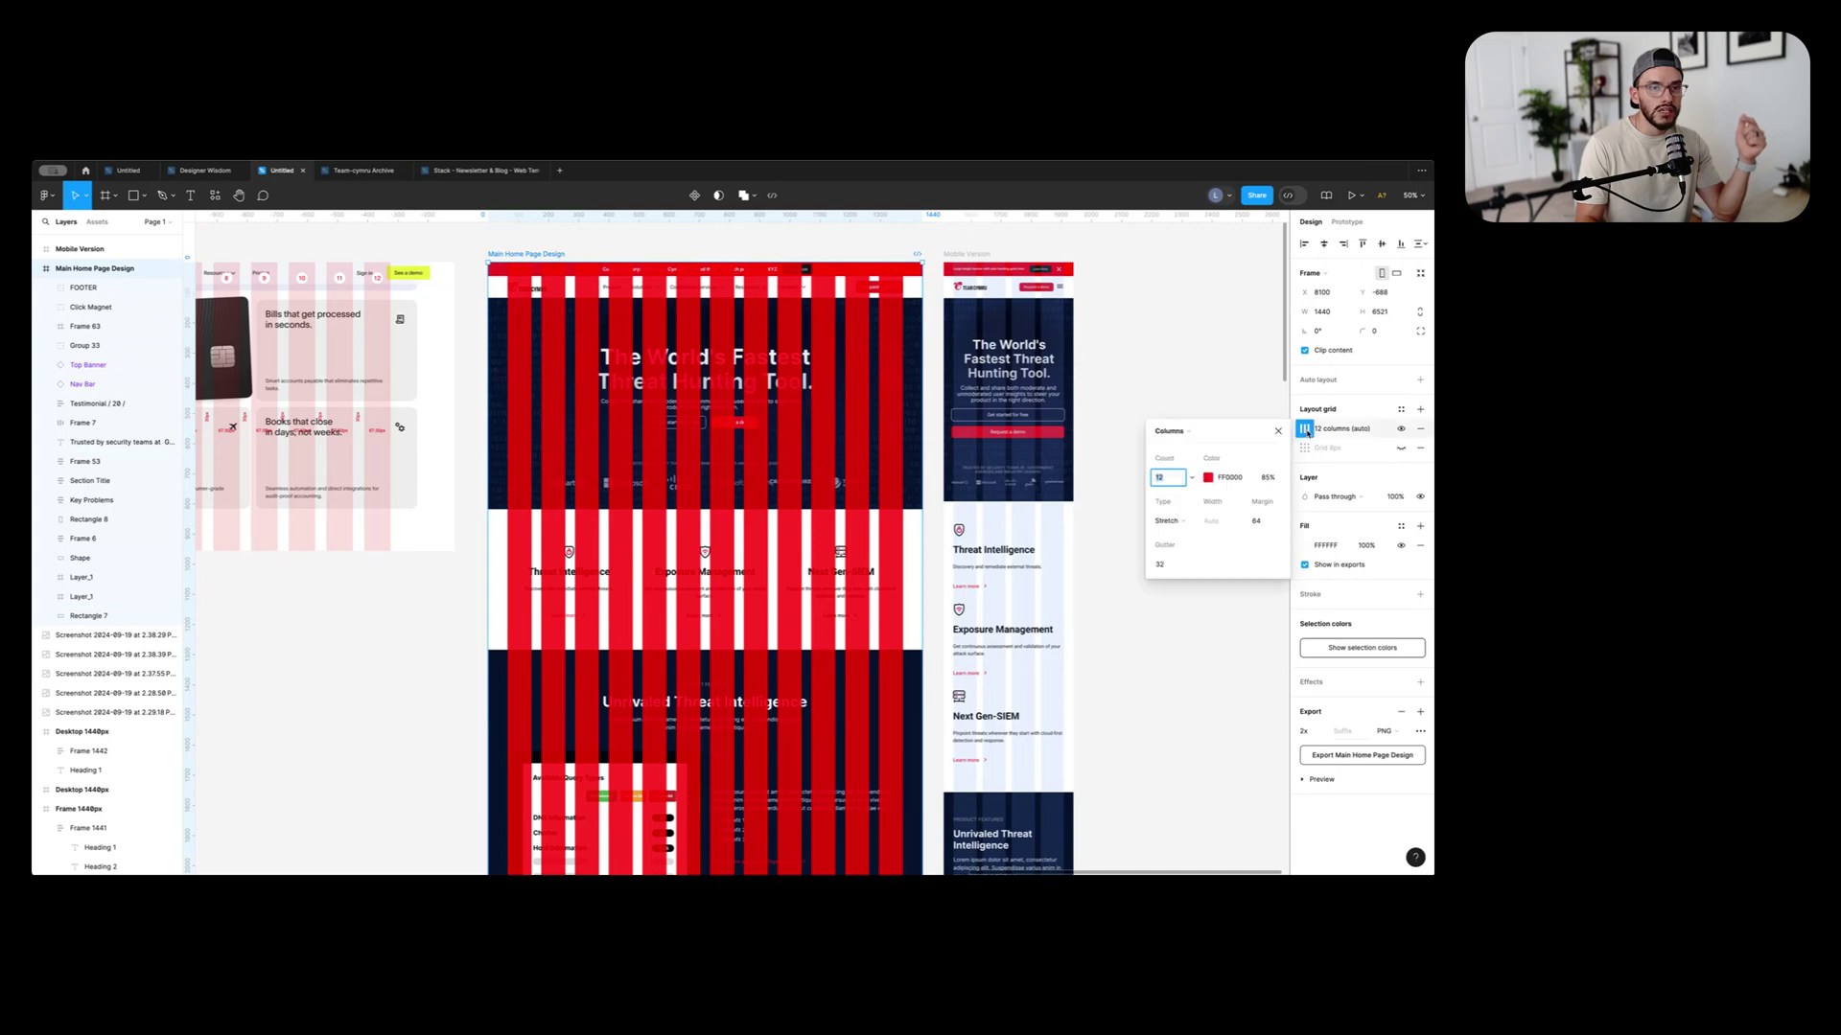
click(1209, 478)
drag(1116, 670, 1048, 672)
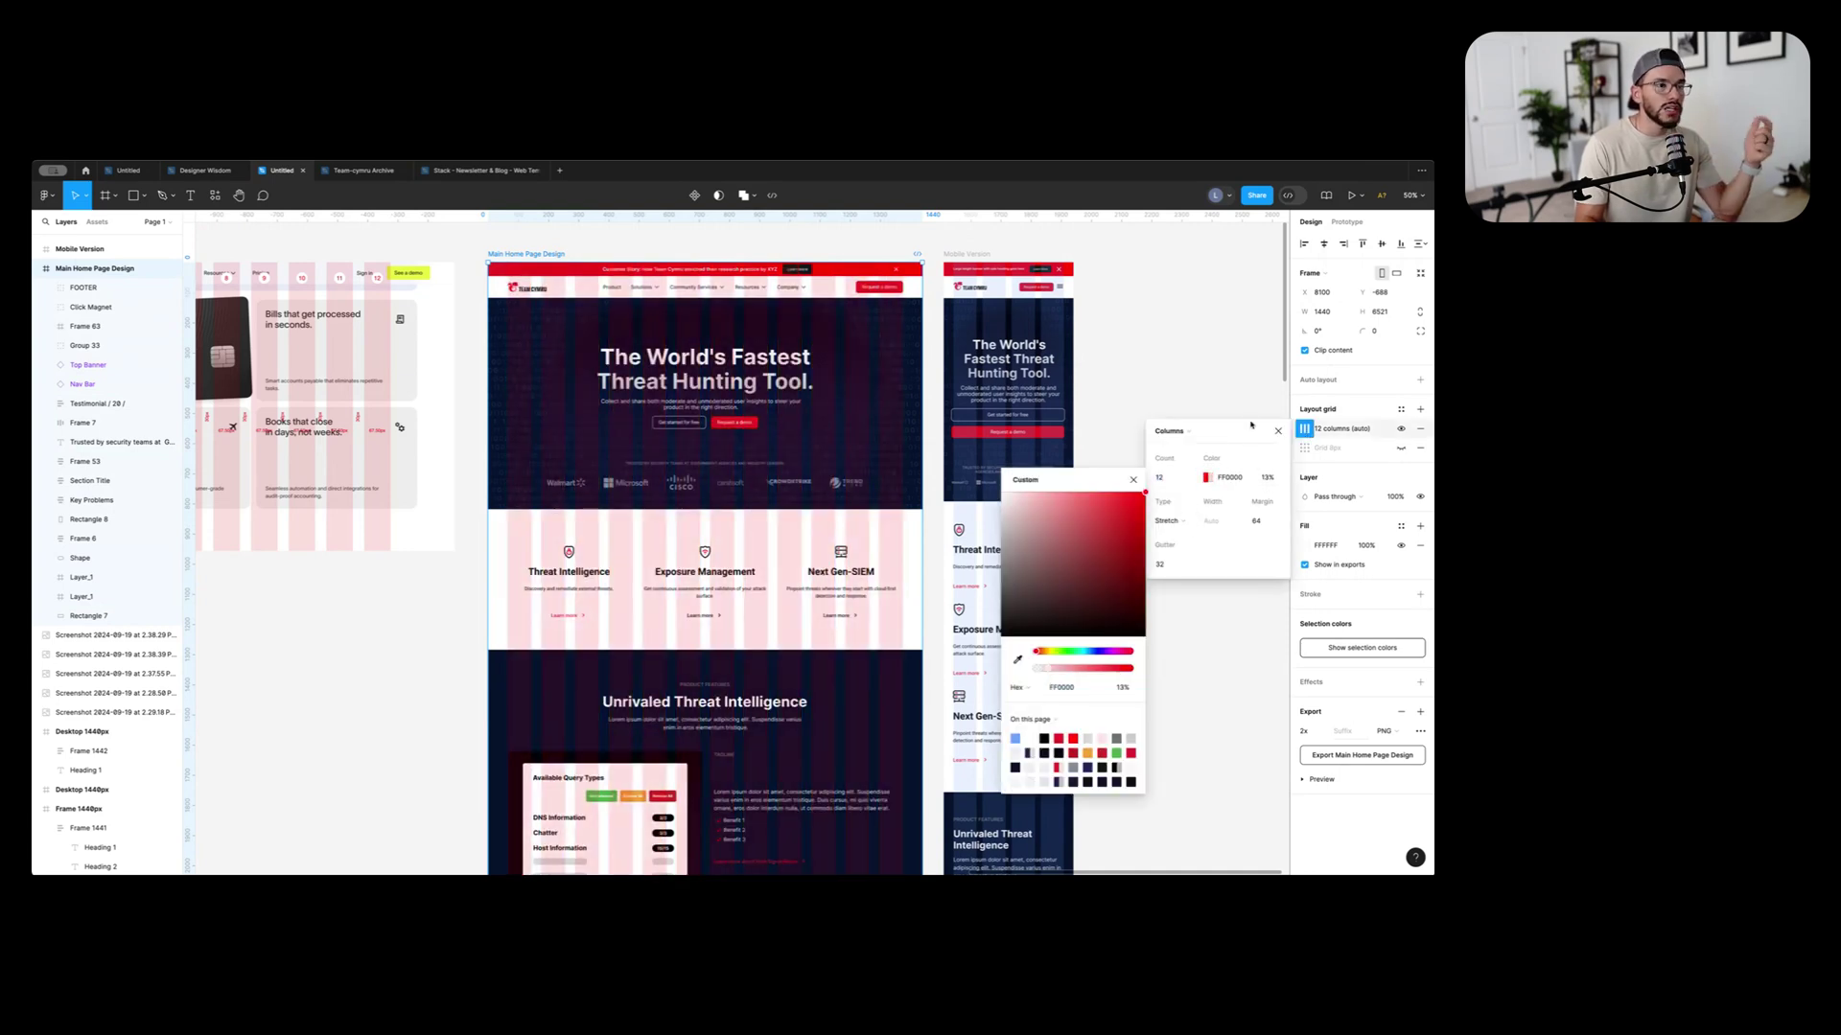
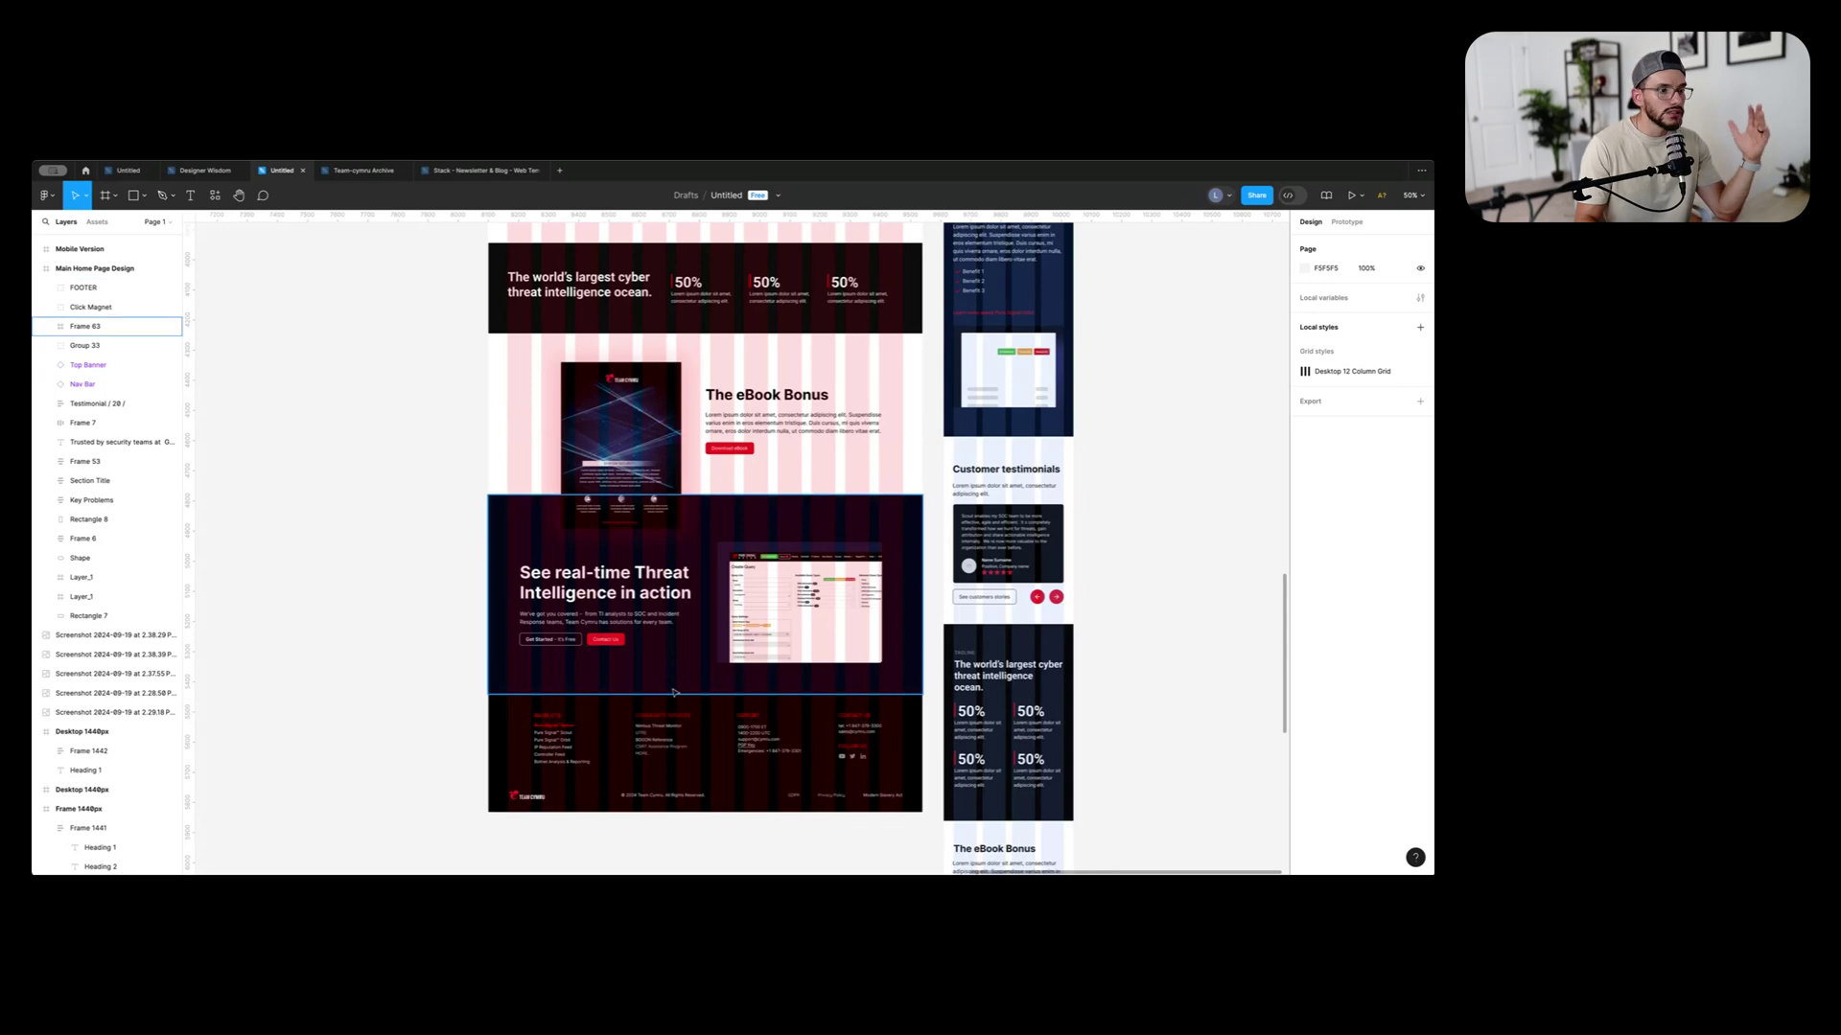
Select the red Request a demo button in the Mobile Version hero to examine how it spans the mobile columns
scroll(955, 667, up, 15)
scroll(955, 667, up, 15)
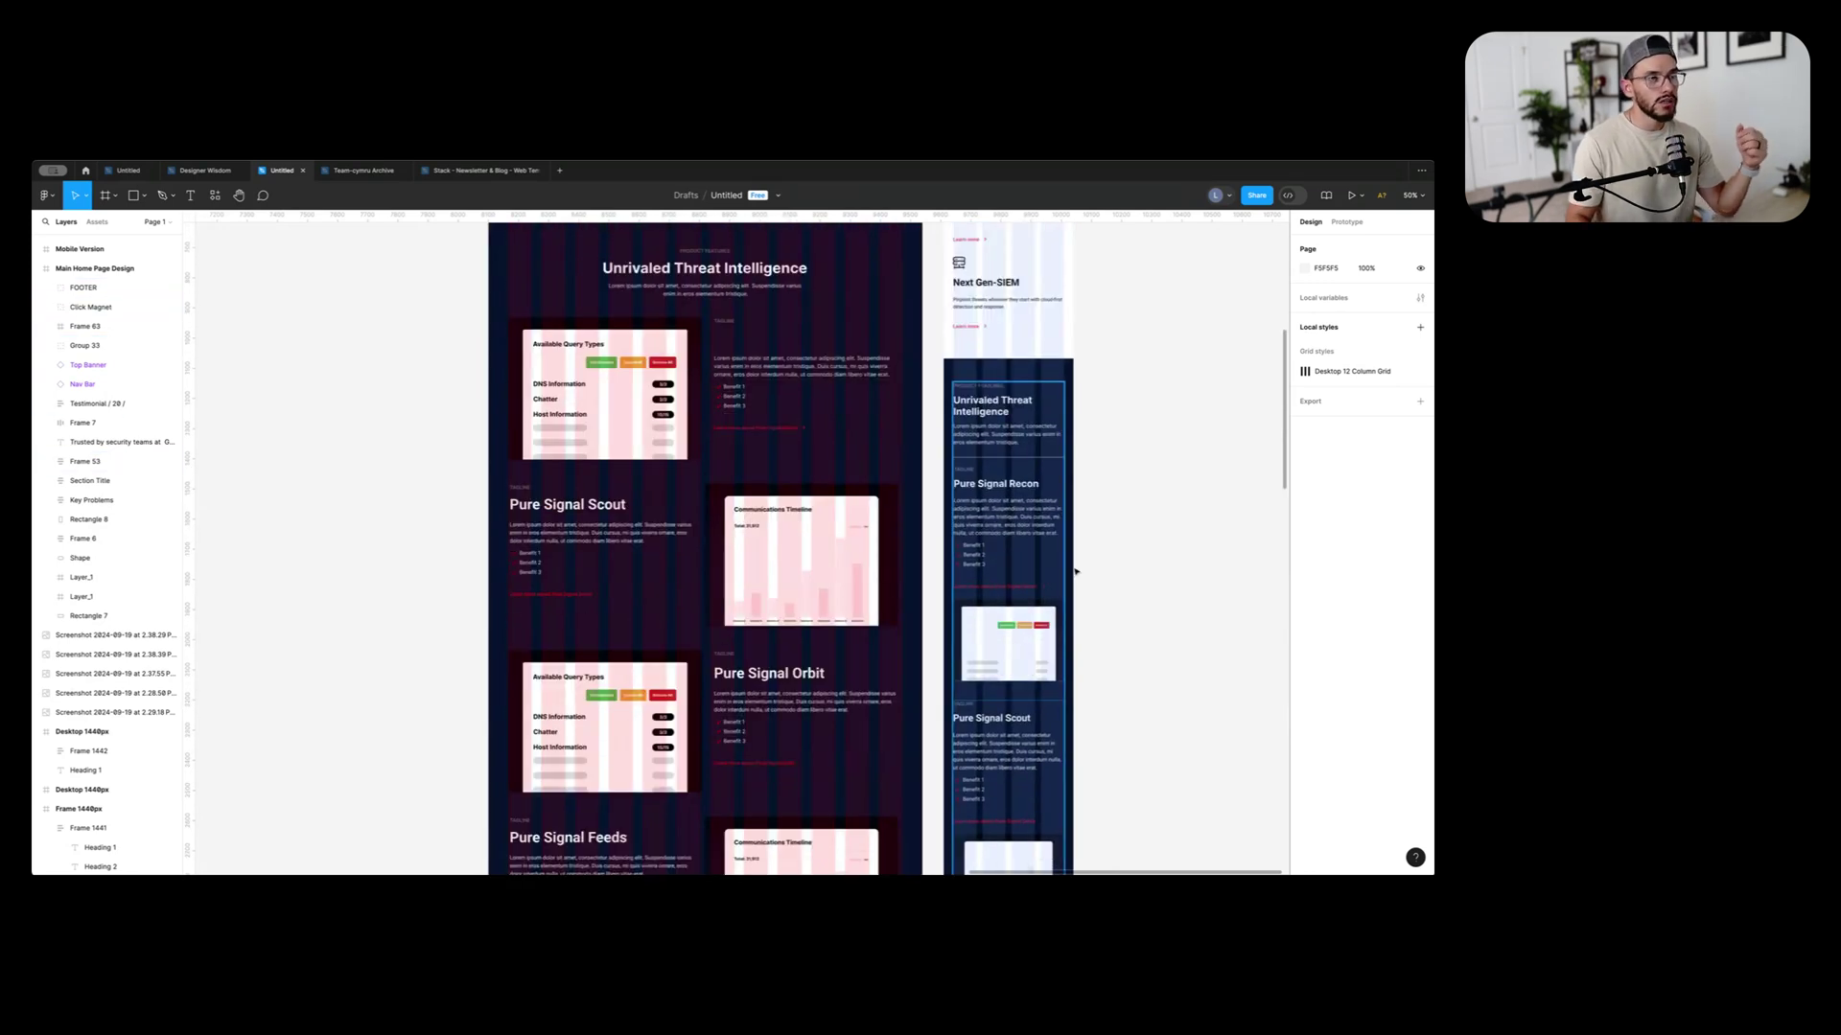
scroll(1181, 509, down, 3)
scroll(1181, 509, right, 4)
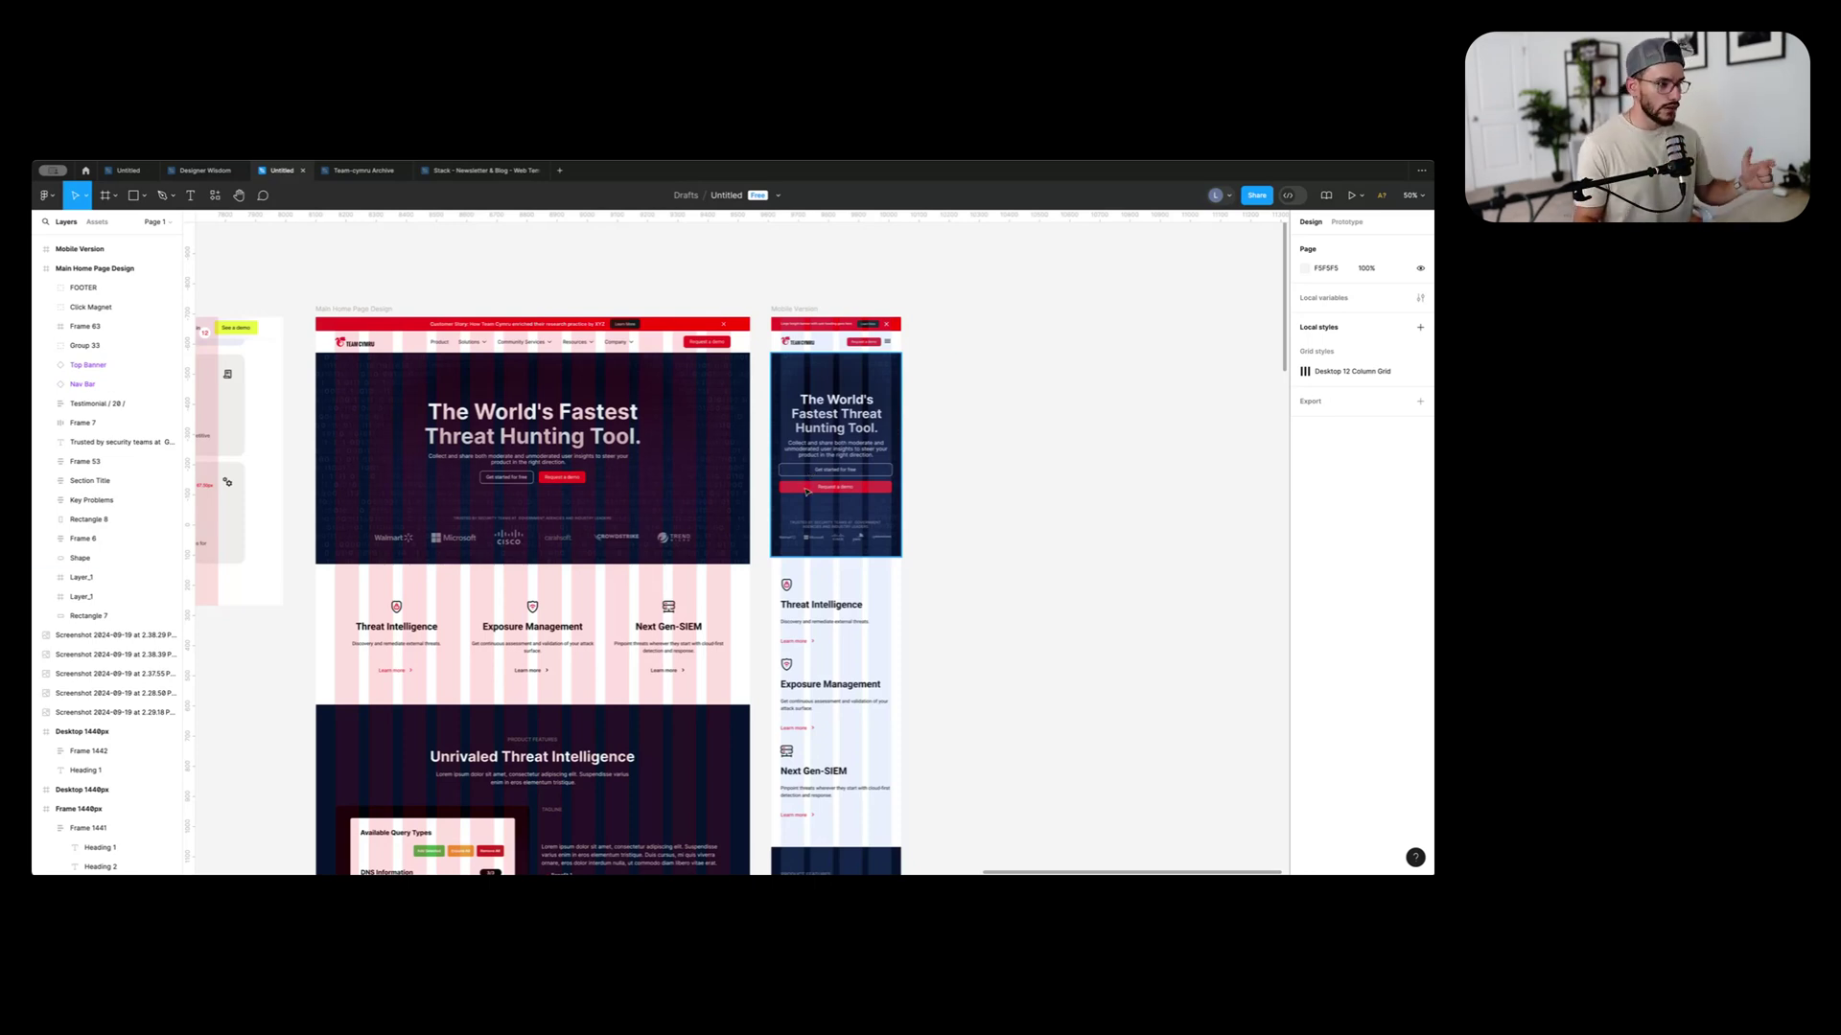
double_click(806, 491)
double_click(806, 492)
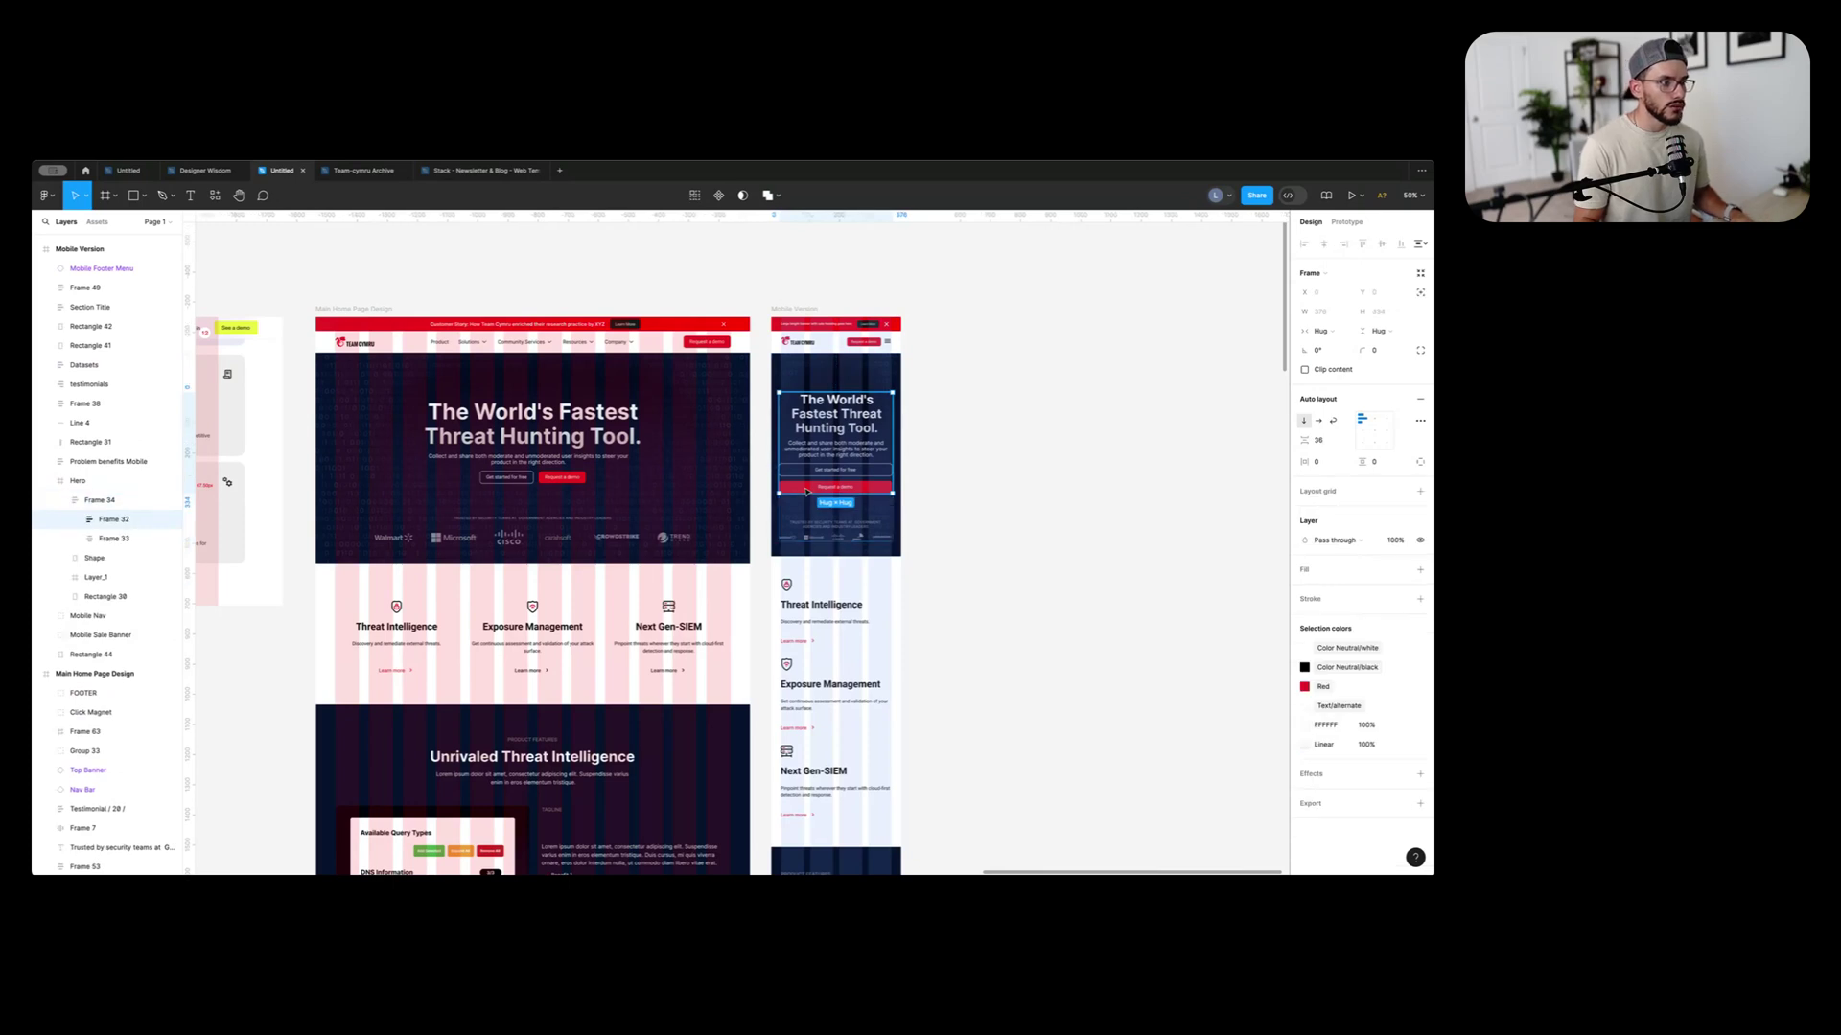
double_click(806, 492)
double_click(806, 491)
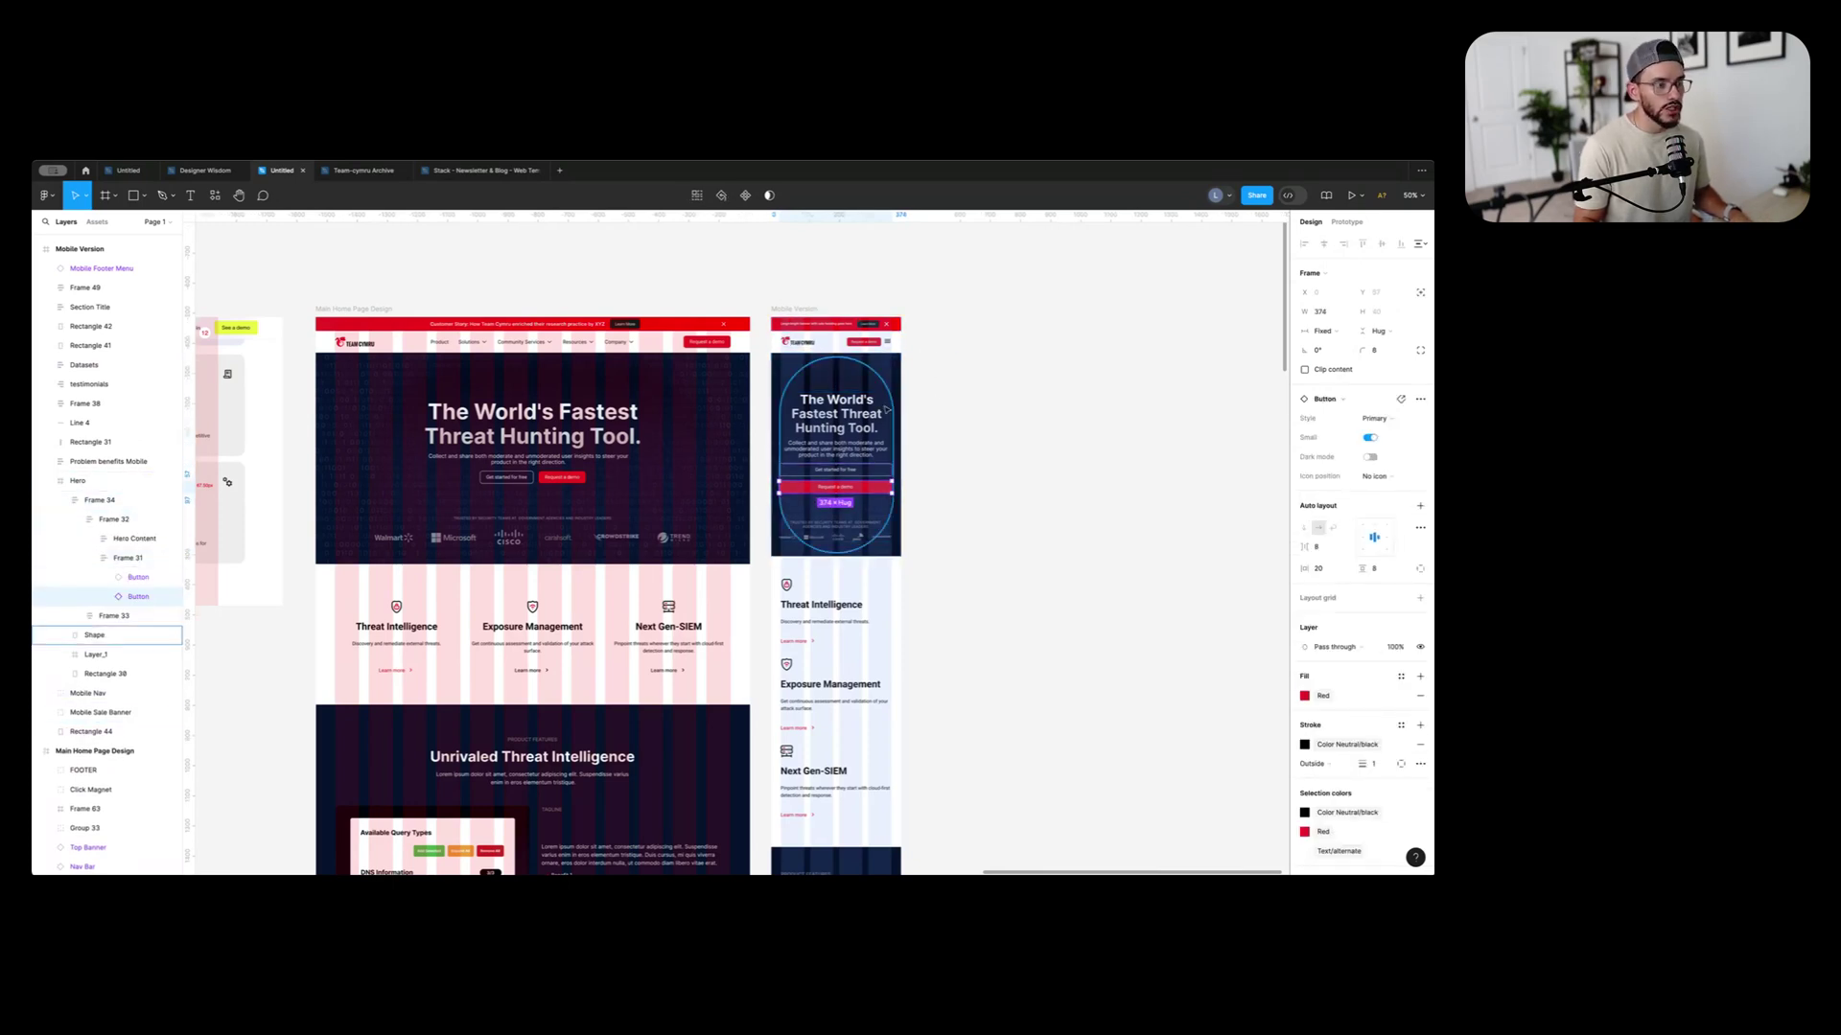
Check the Mobile Version frame's column grid settings and select its problem benefits block to compare its edges with the margins
scroll(874, 591, down, 3)
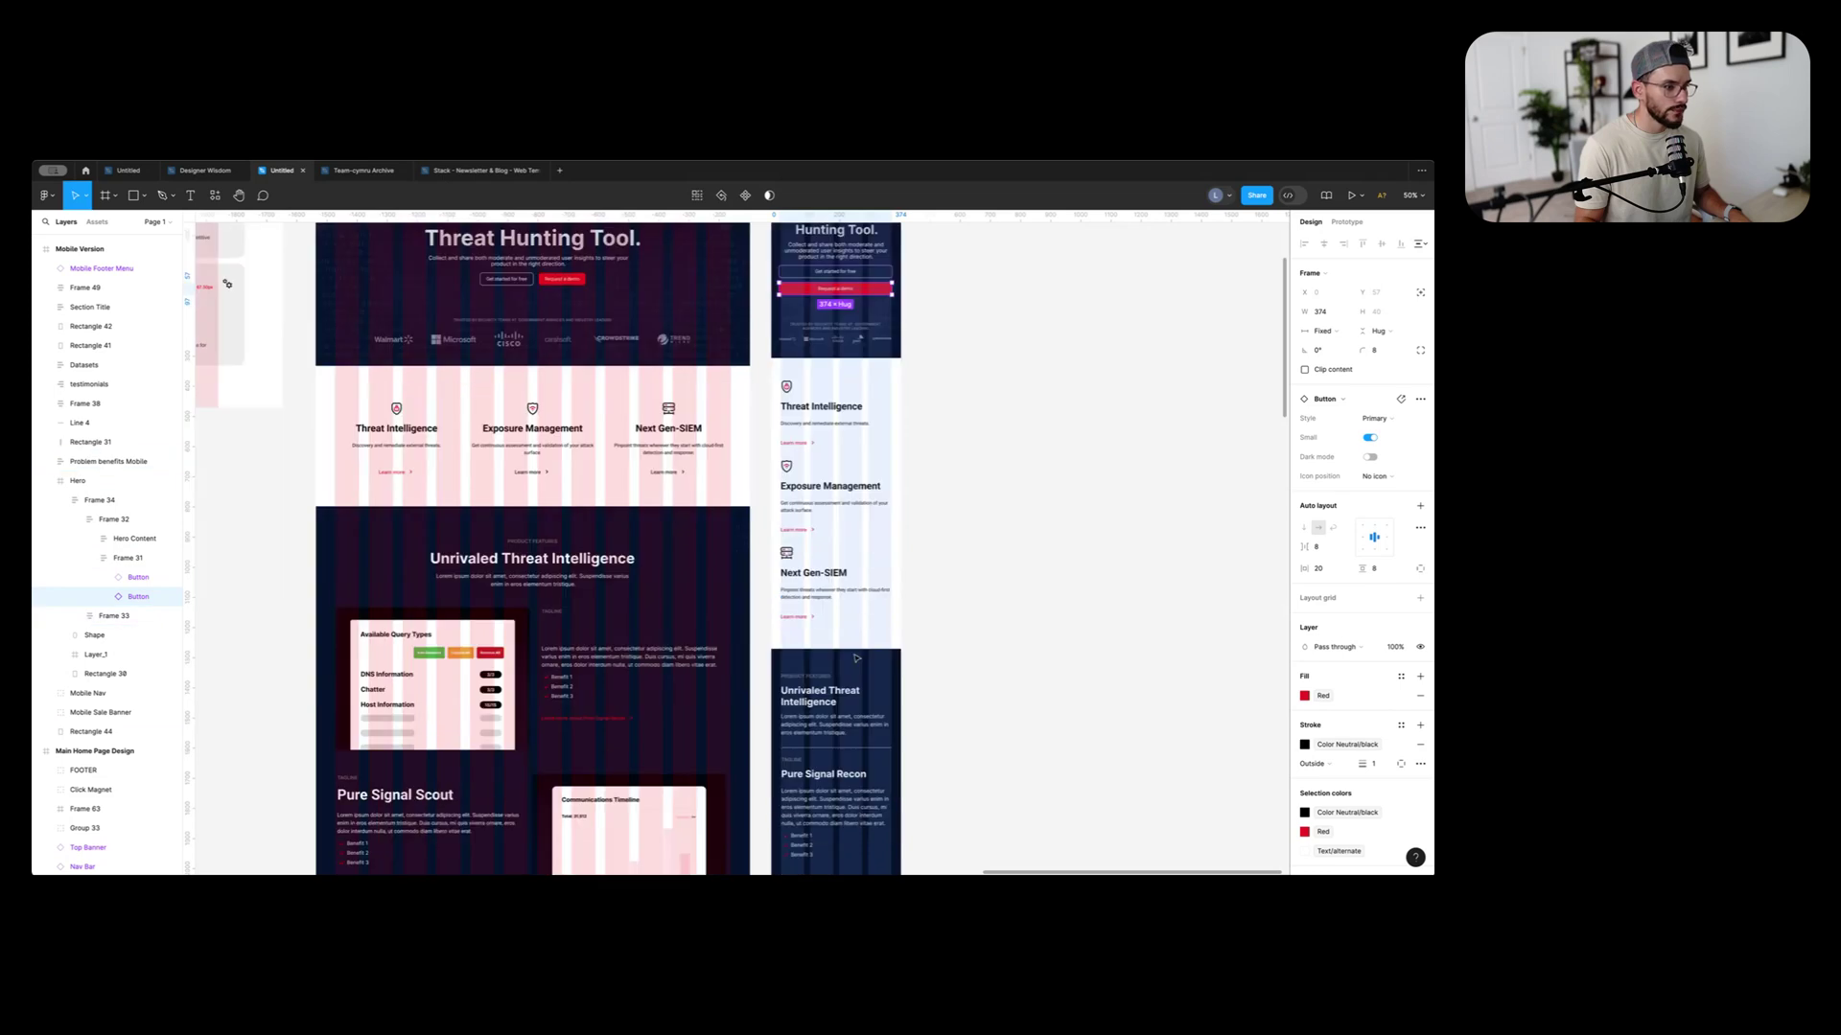
scroll(840, 487, down, 3)
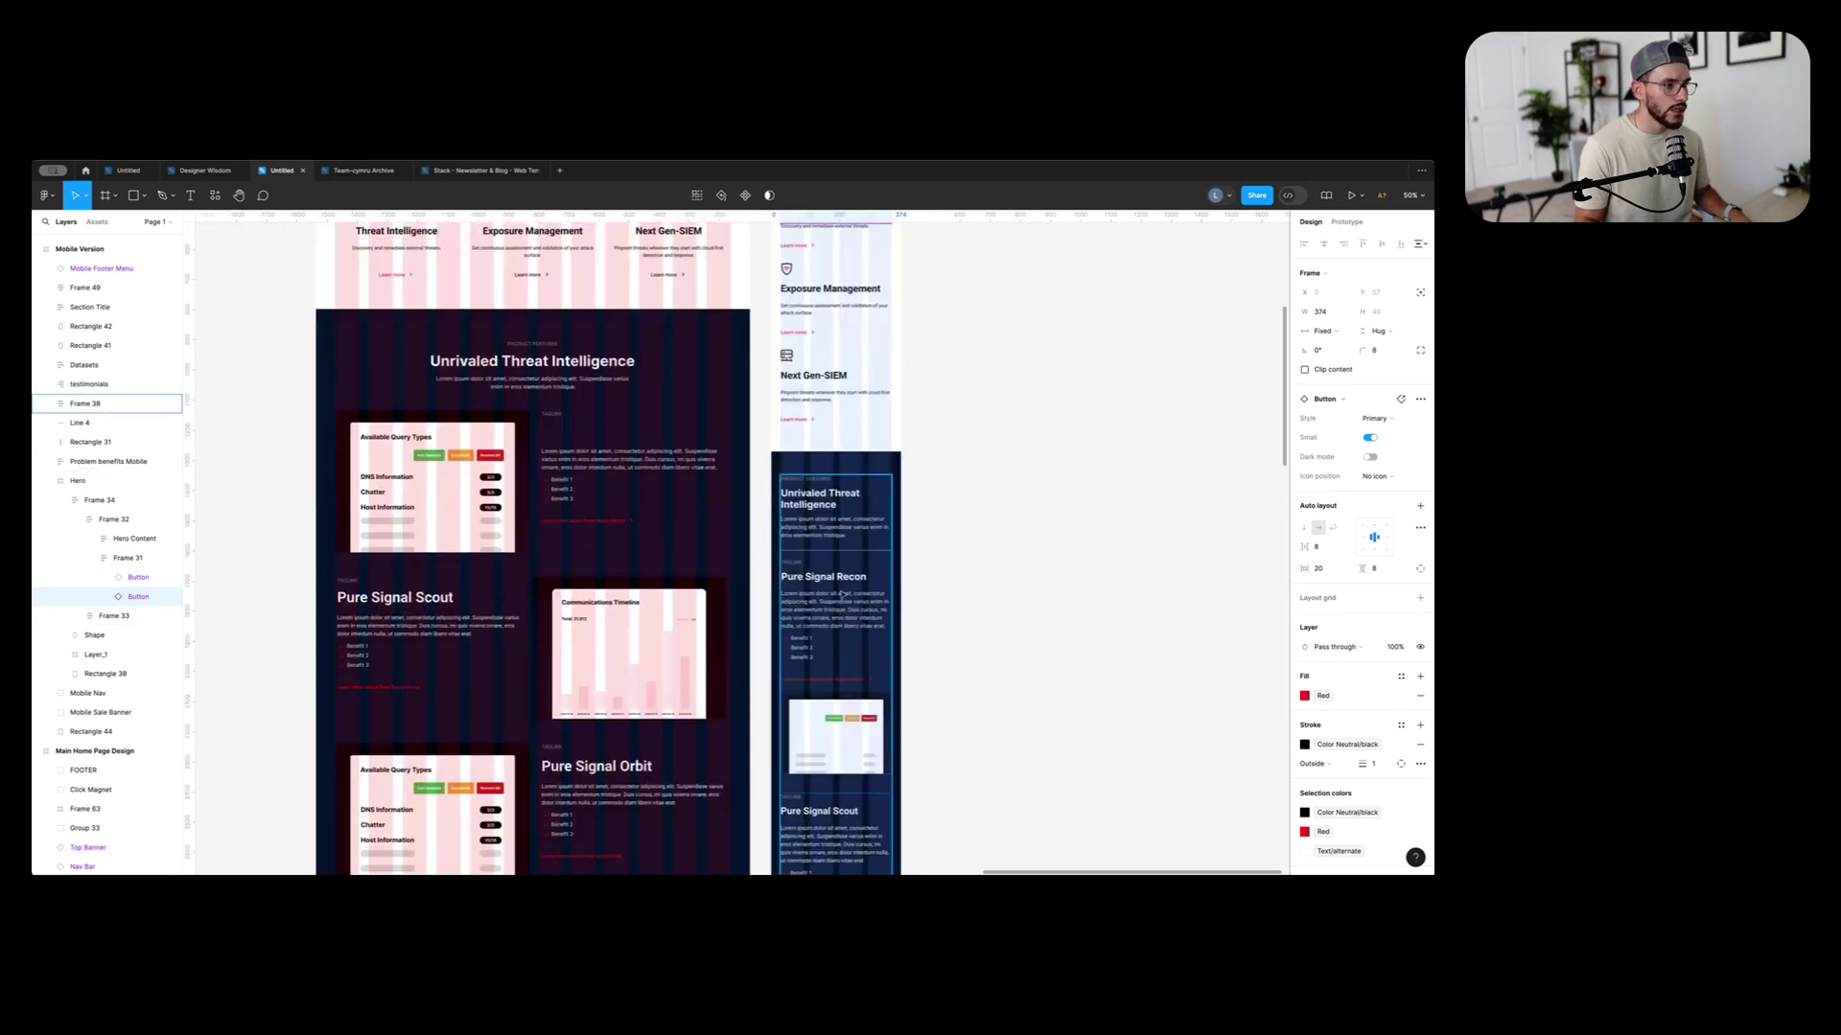
scroll(789, 459, up, 5)
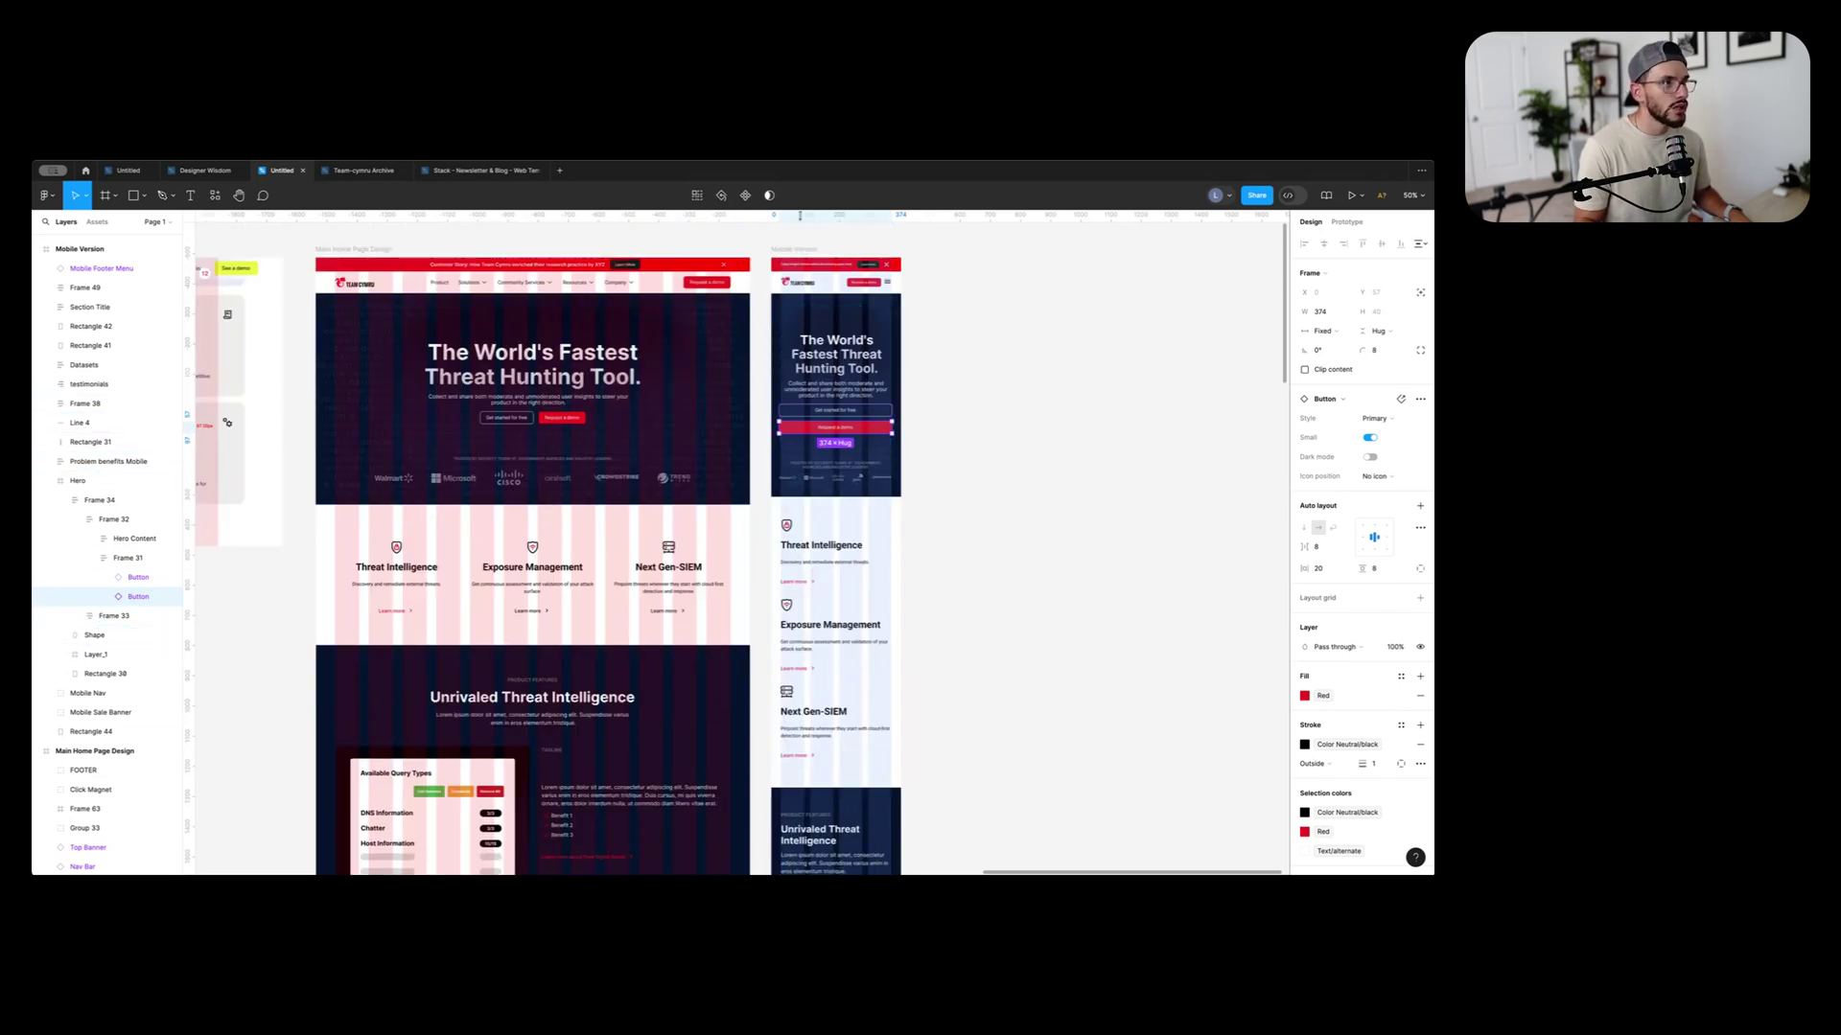
click(794, 249)
click(1304, 428)
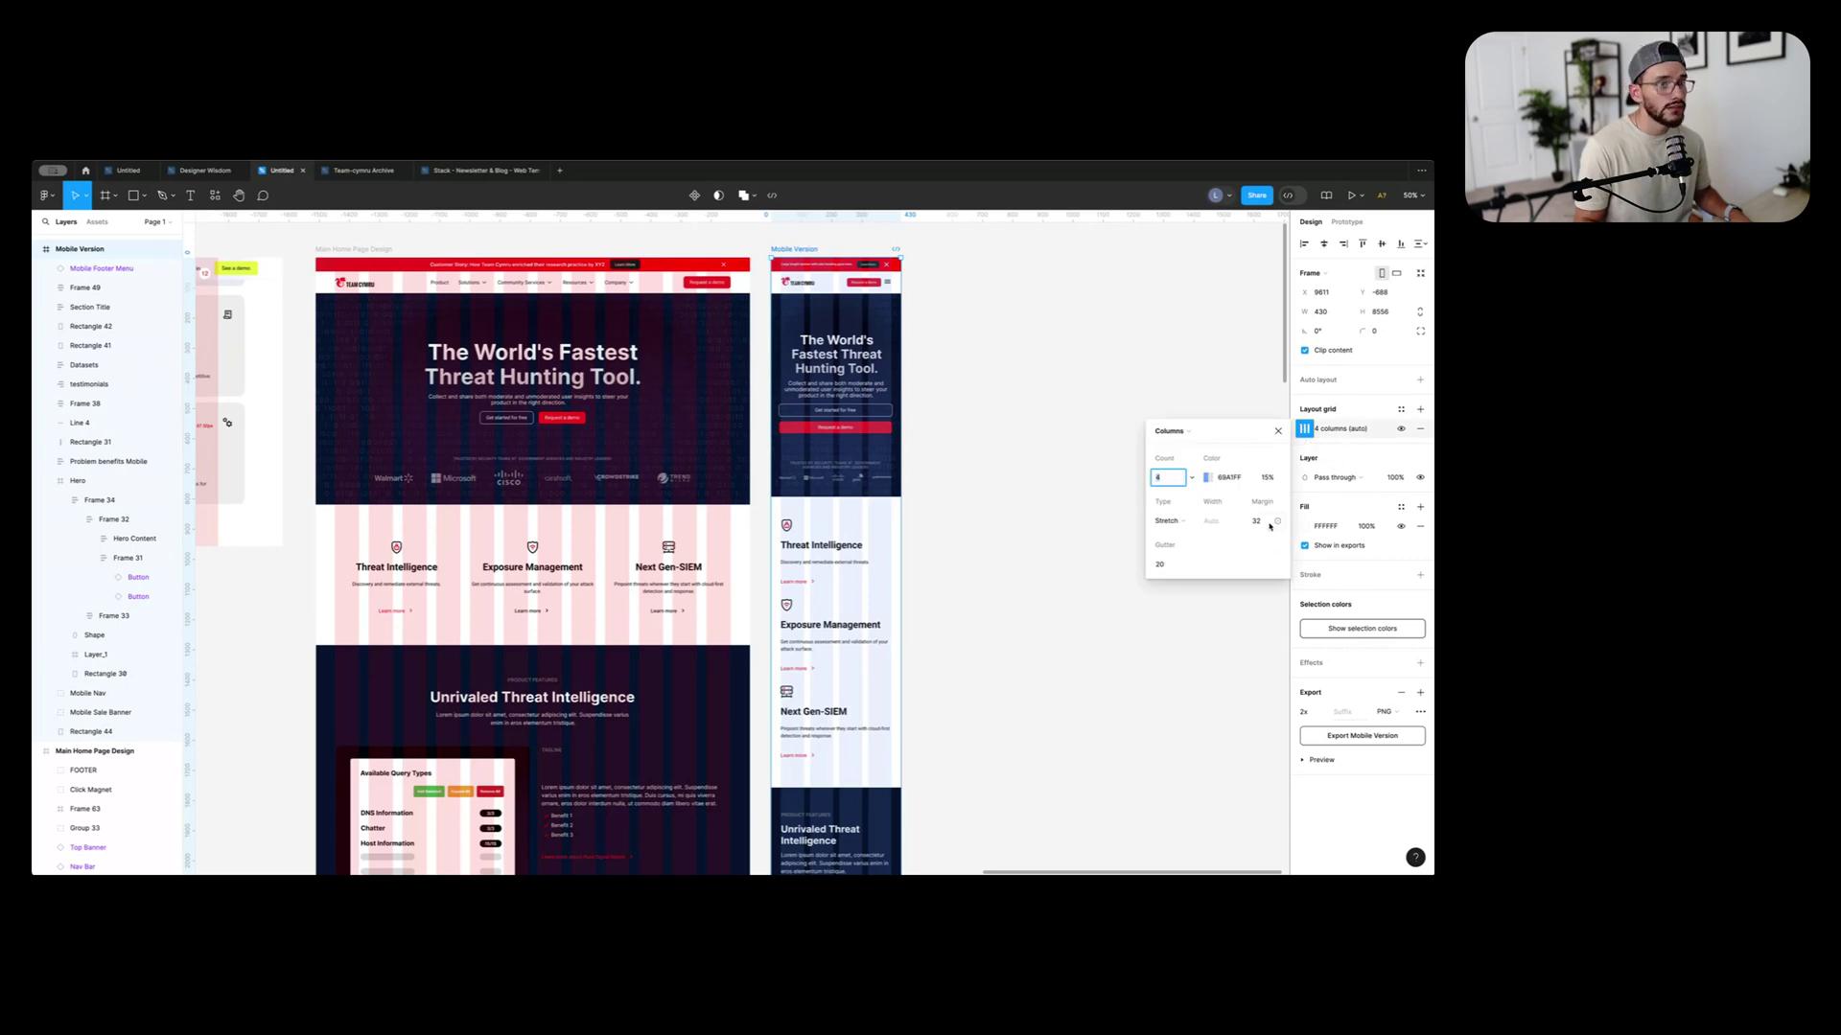
click(776, 608)
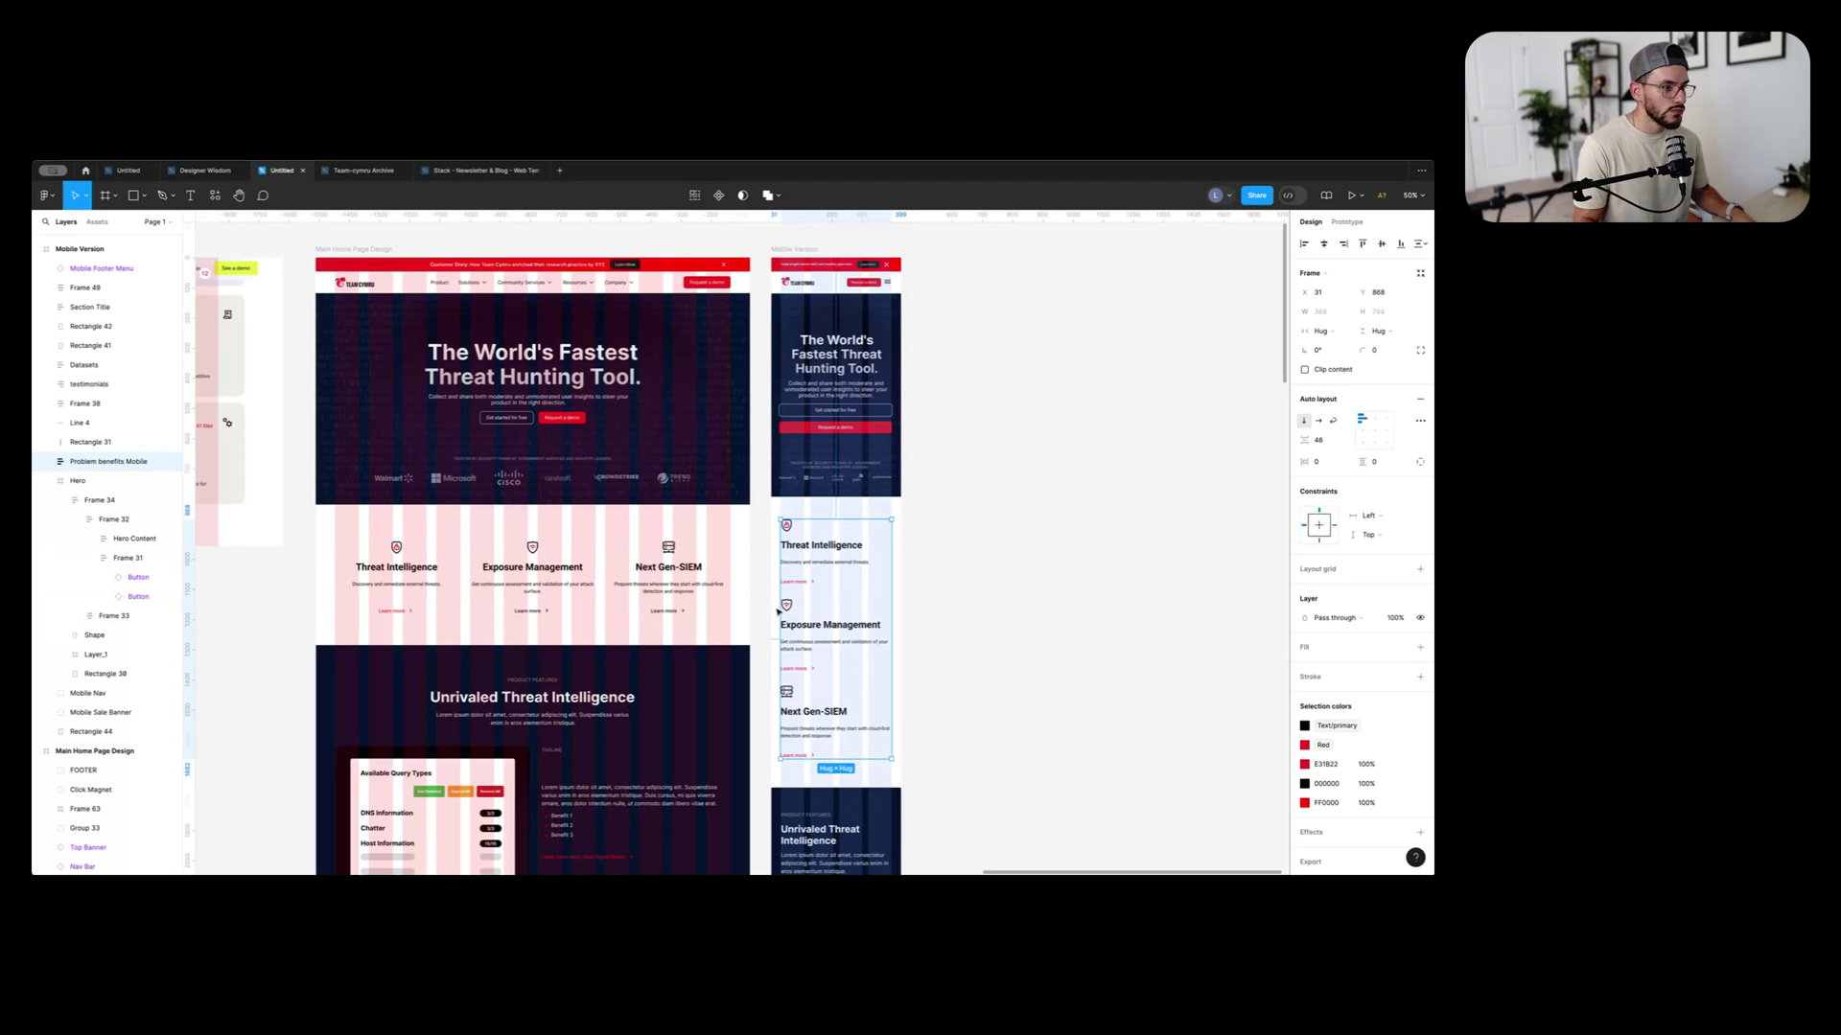
Compare how the desktop and mobile home page sections align with their columns, from the product features down to the mobile footer
scroll(776, 611, down, 5)
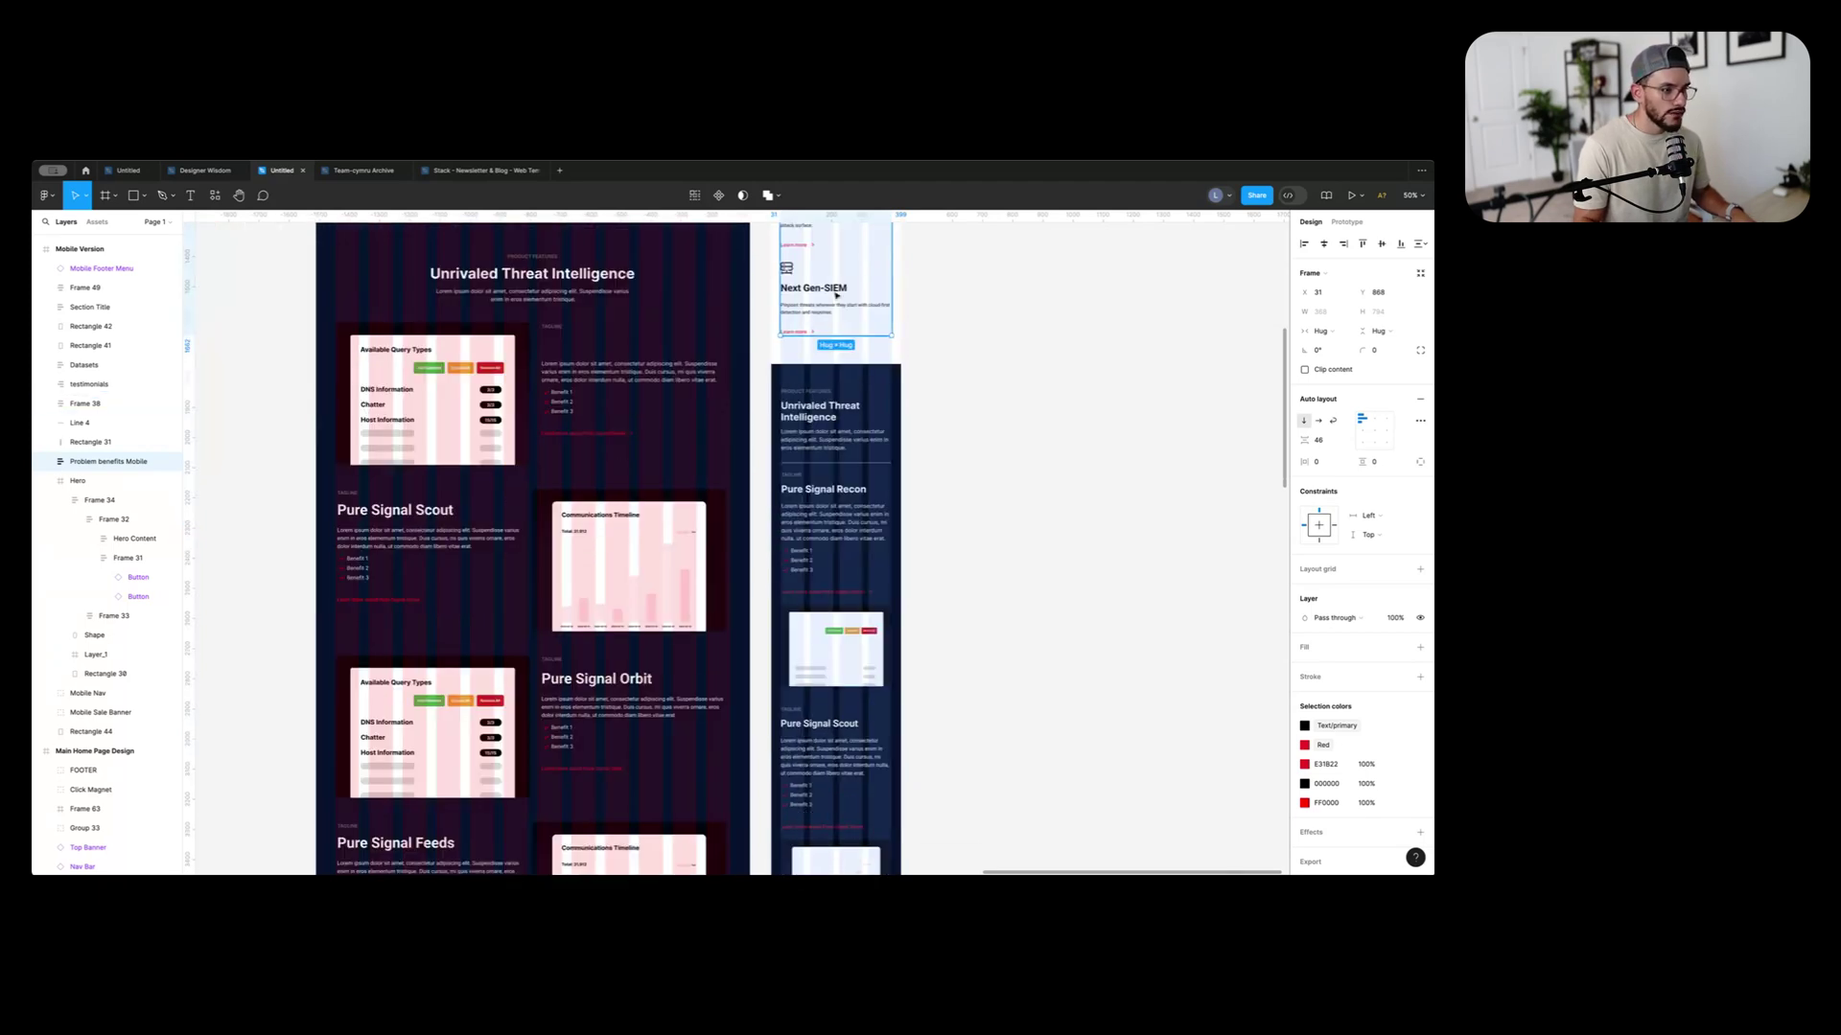
scroll(836, 295, down, 5)
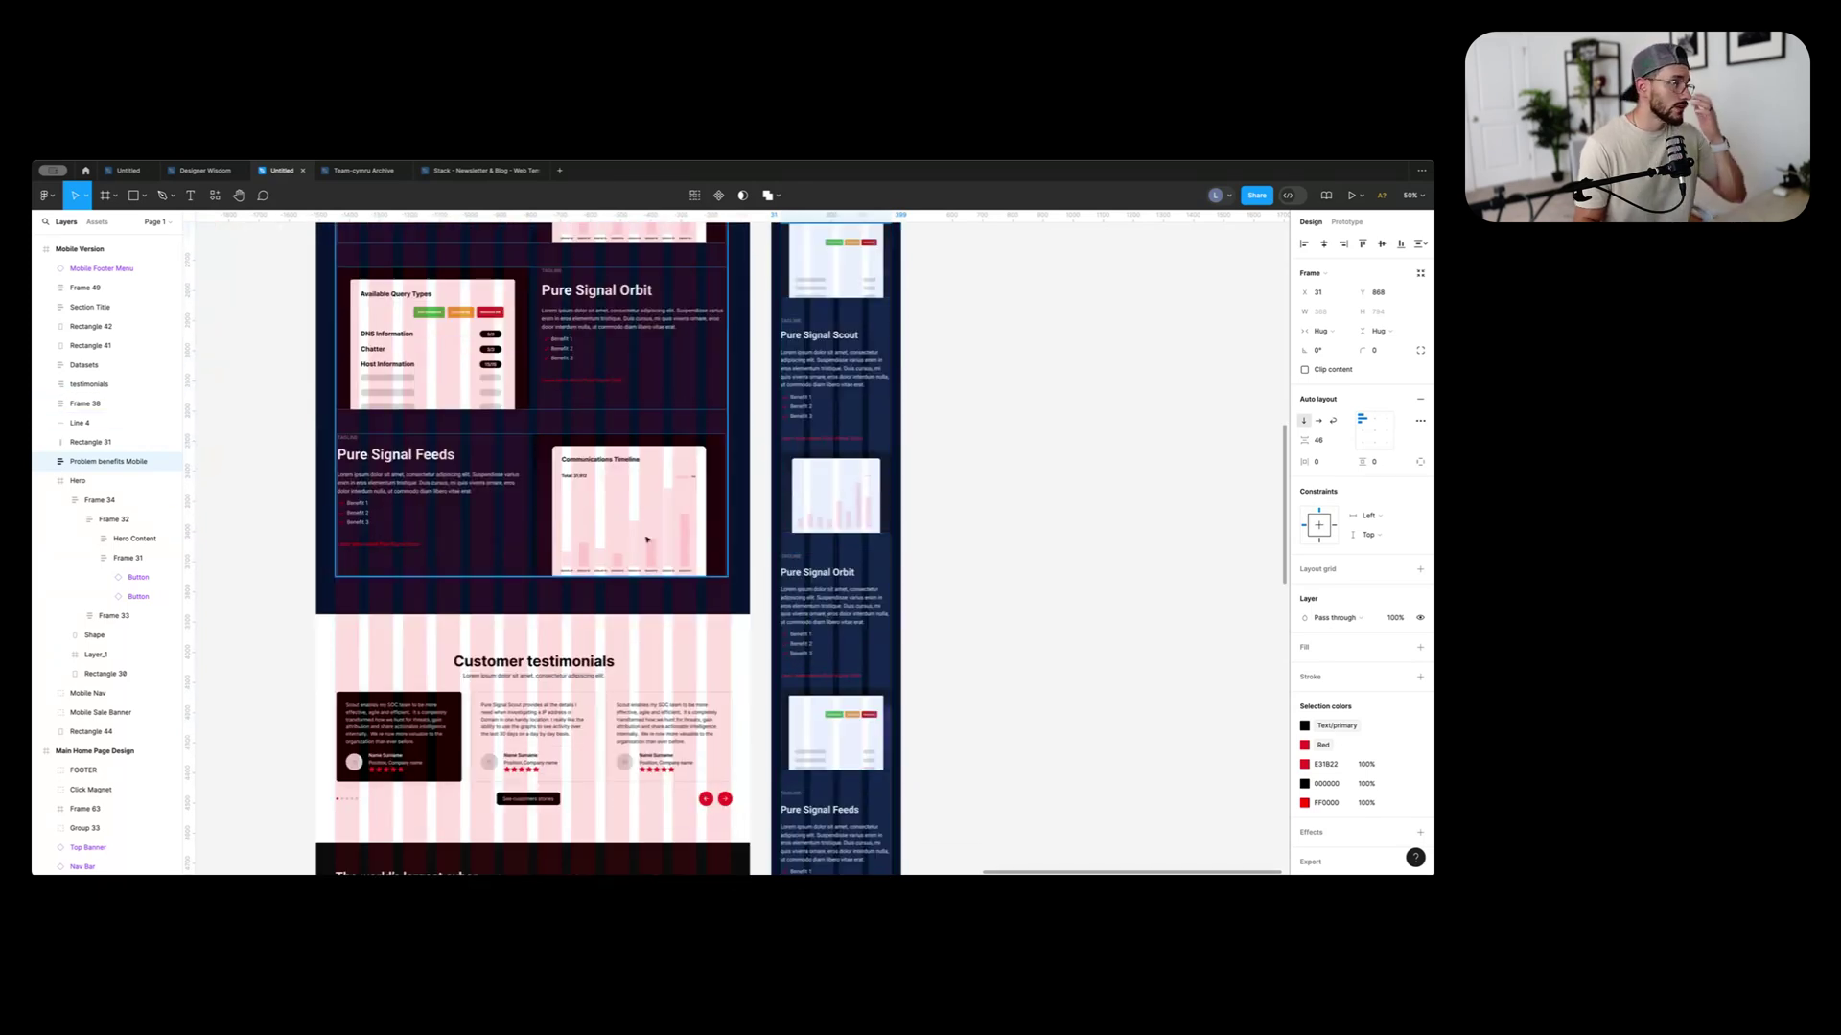
scroll(647, 540, up, 5)
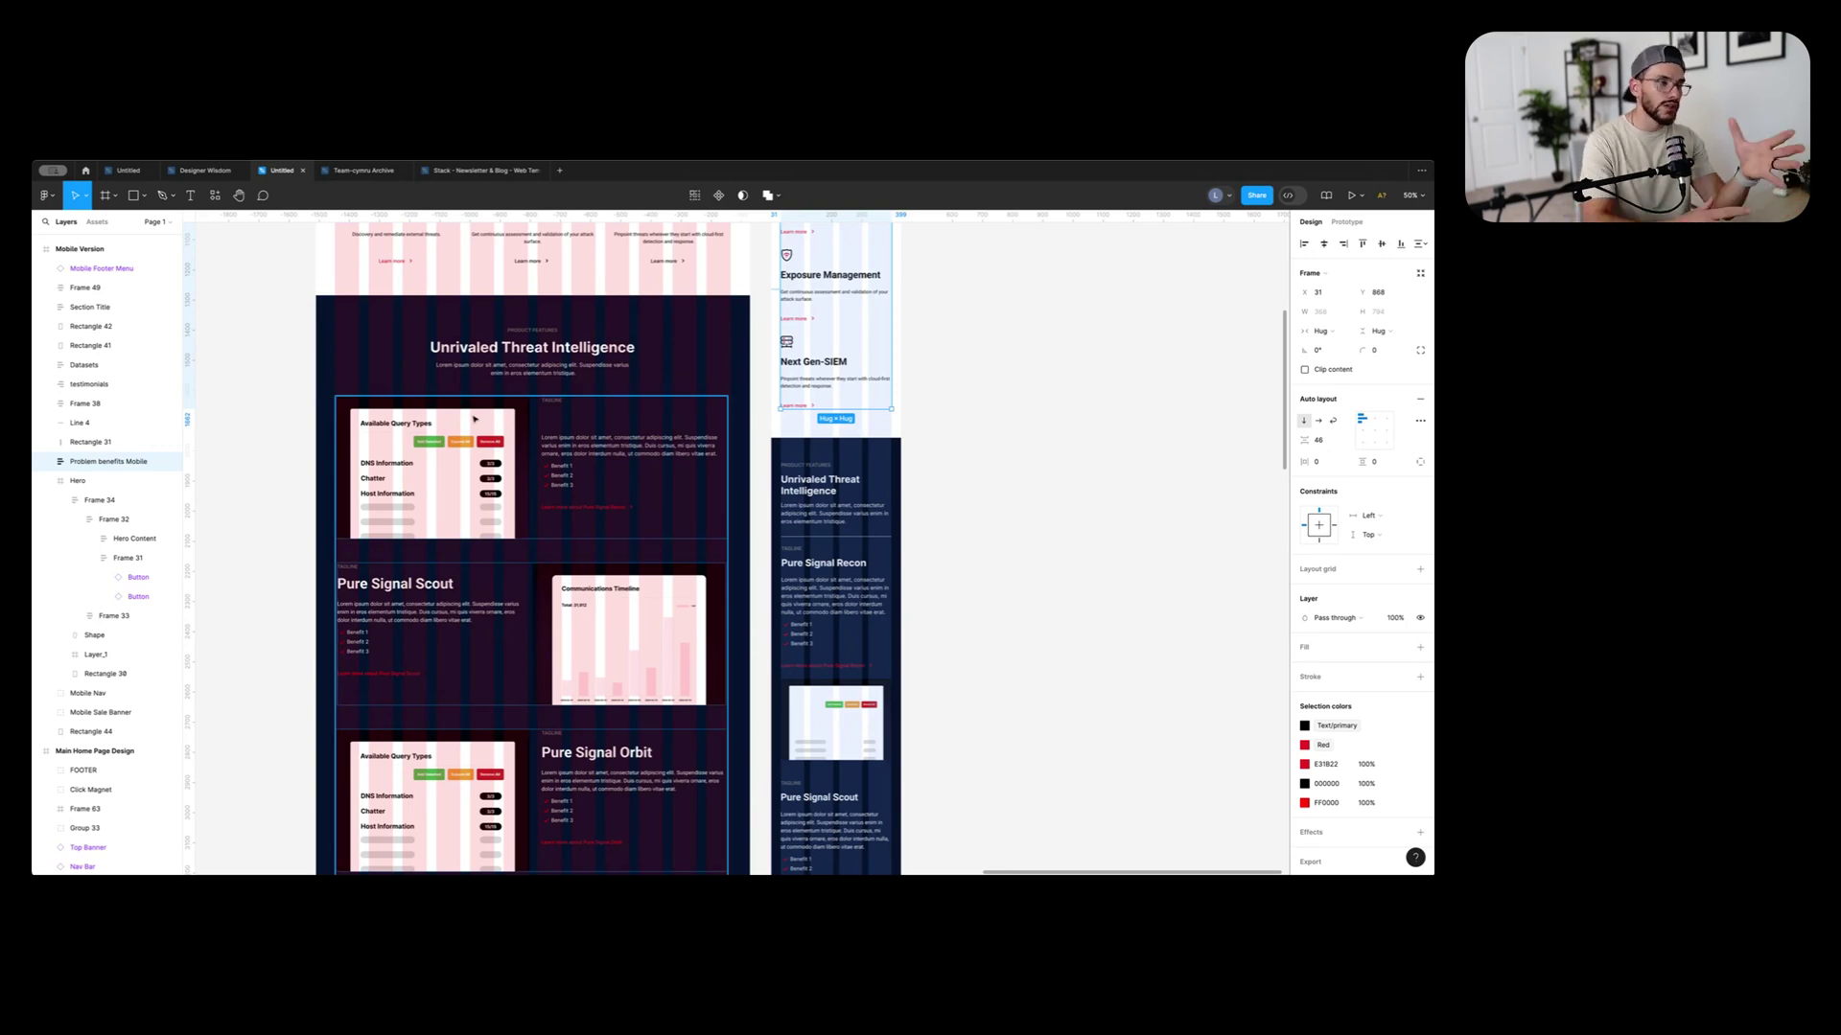
scroll(631, 526, down, 10)
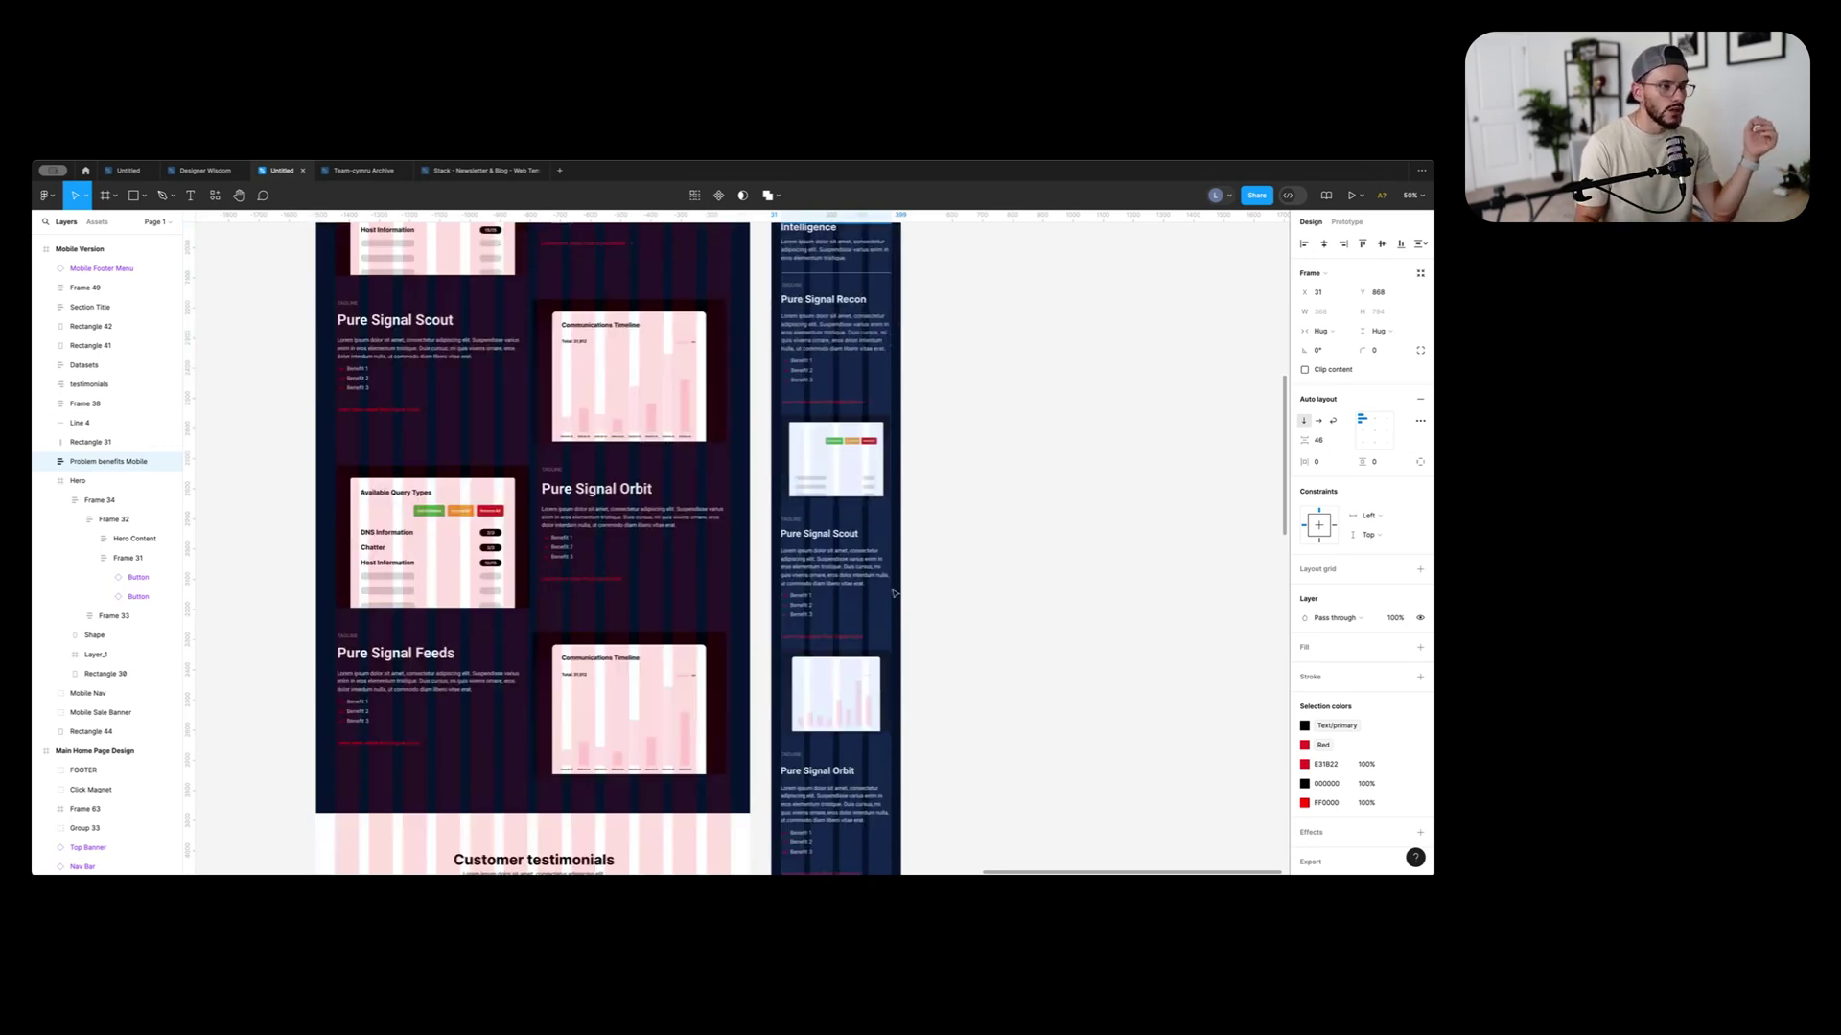
scroll(801, 552, up, 5)
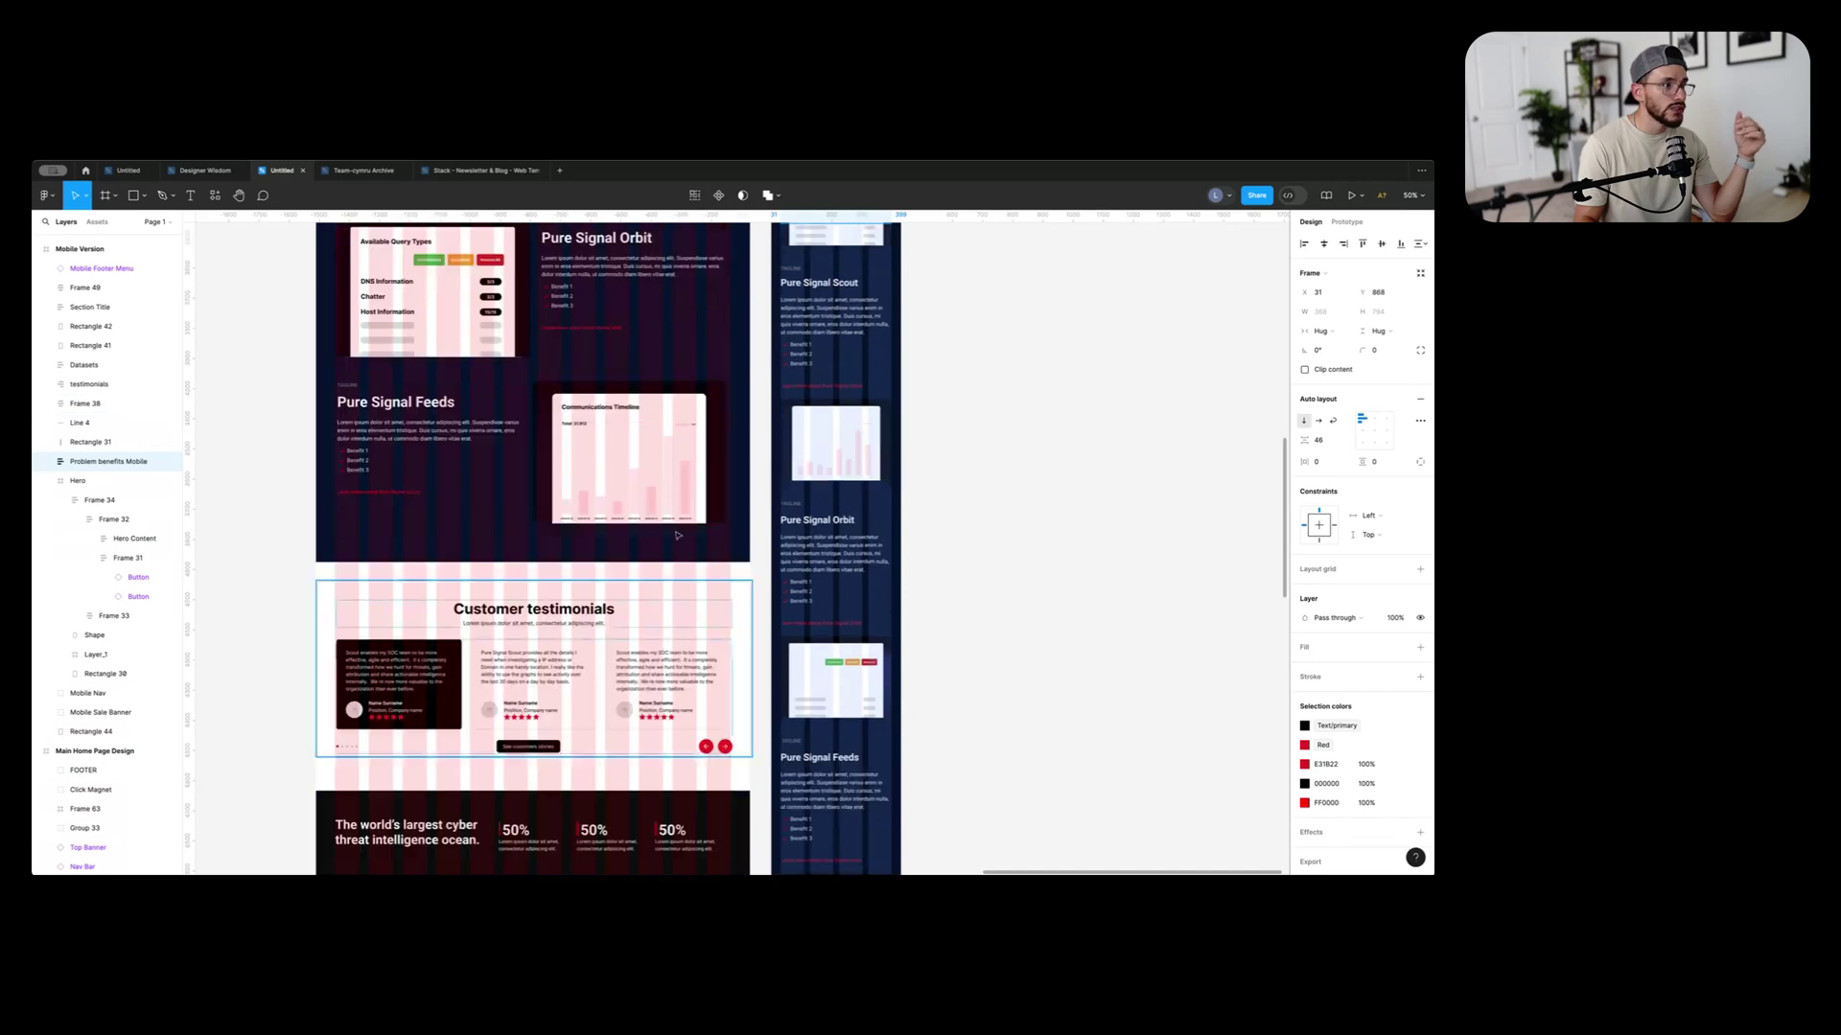
scroll(714, 556, down, 5)
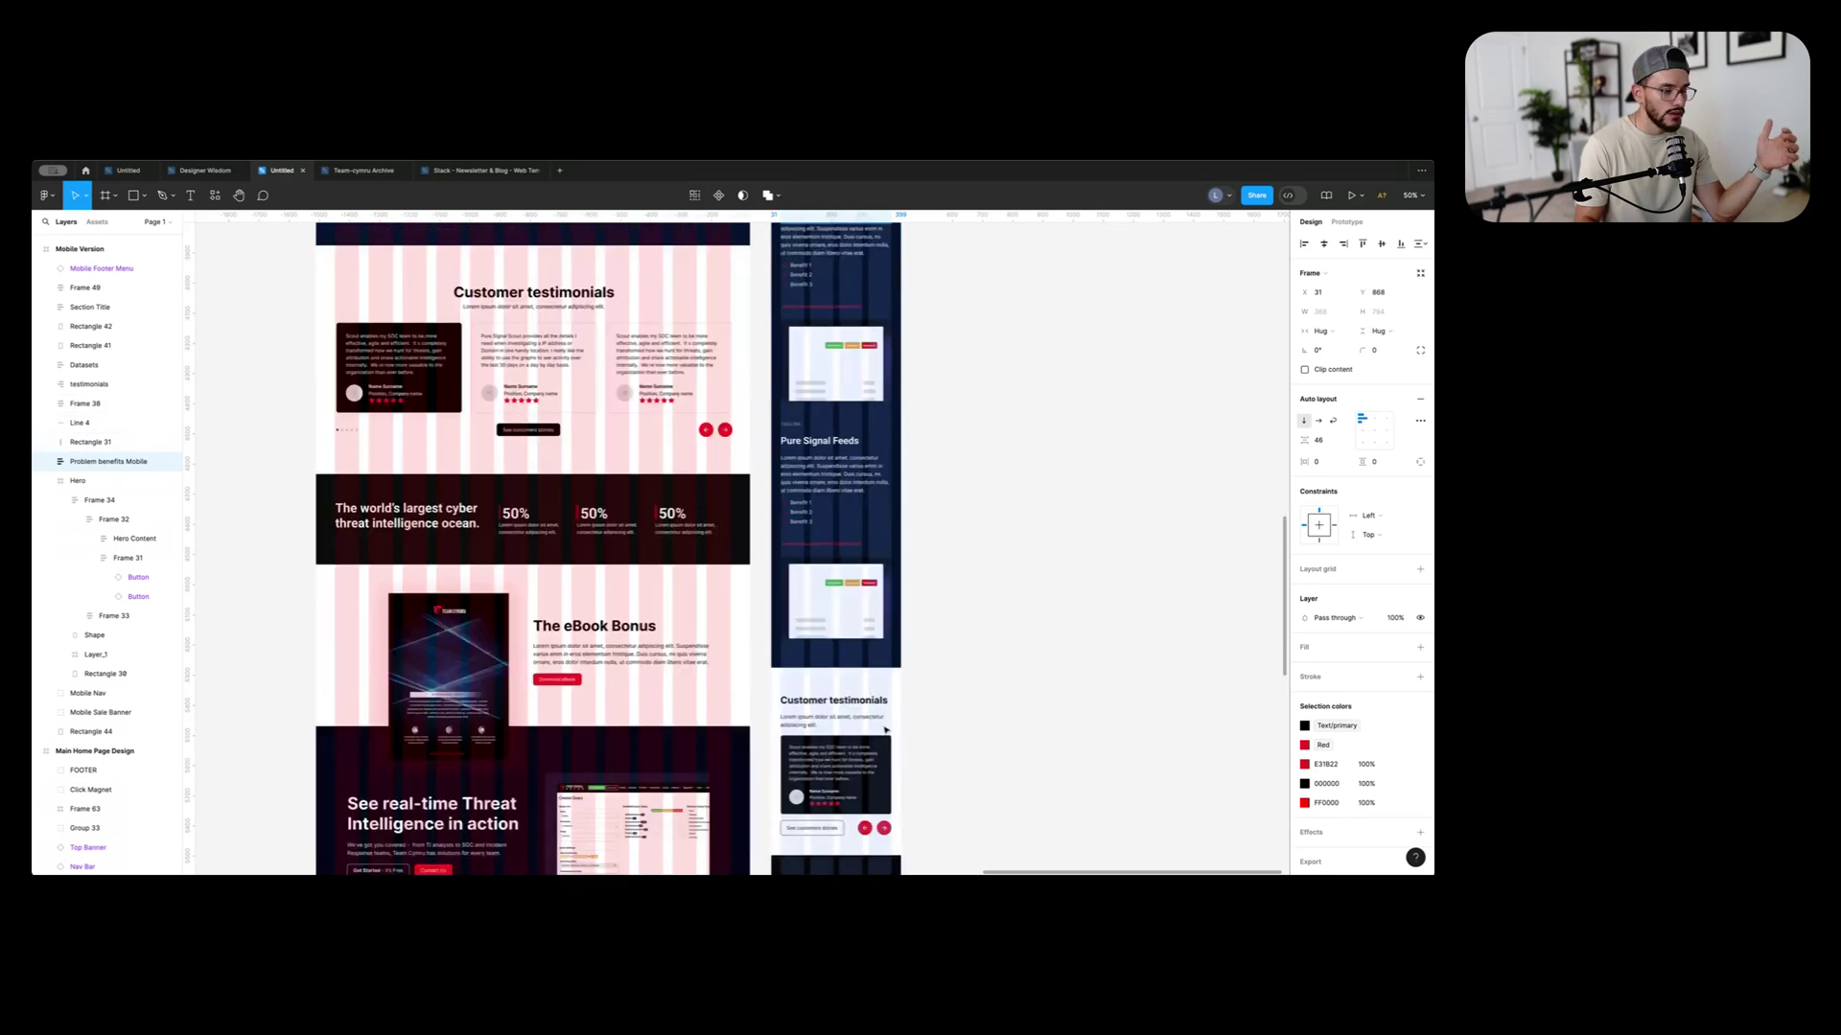
scroll(758, 673, down, 3)
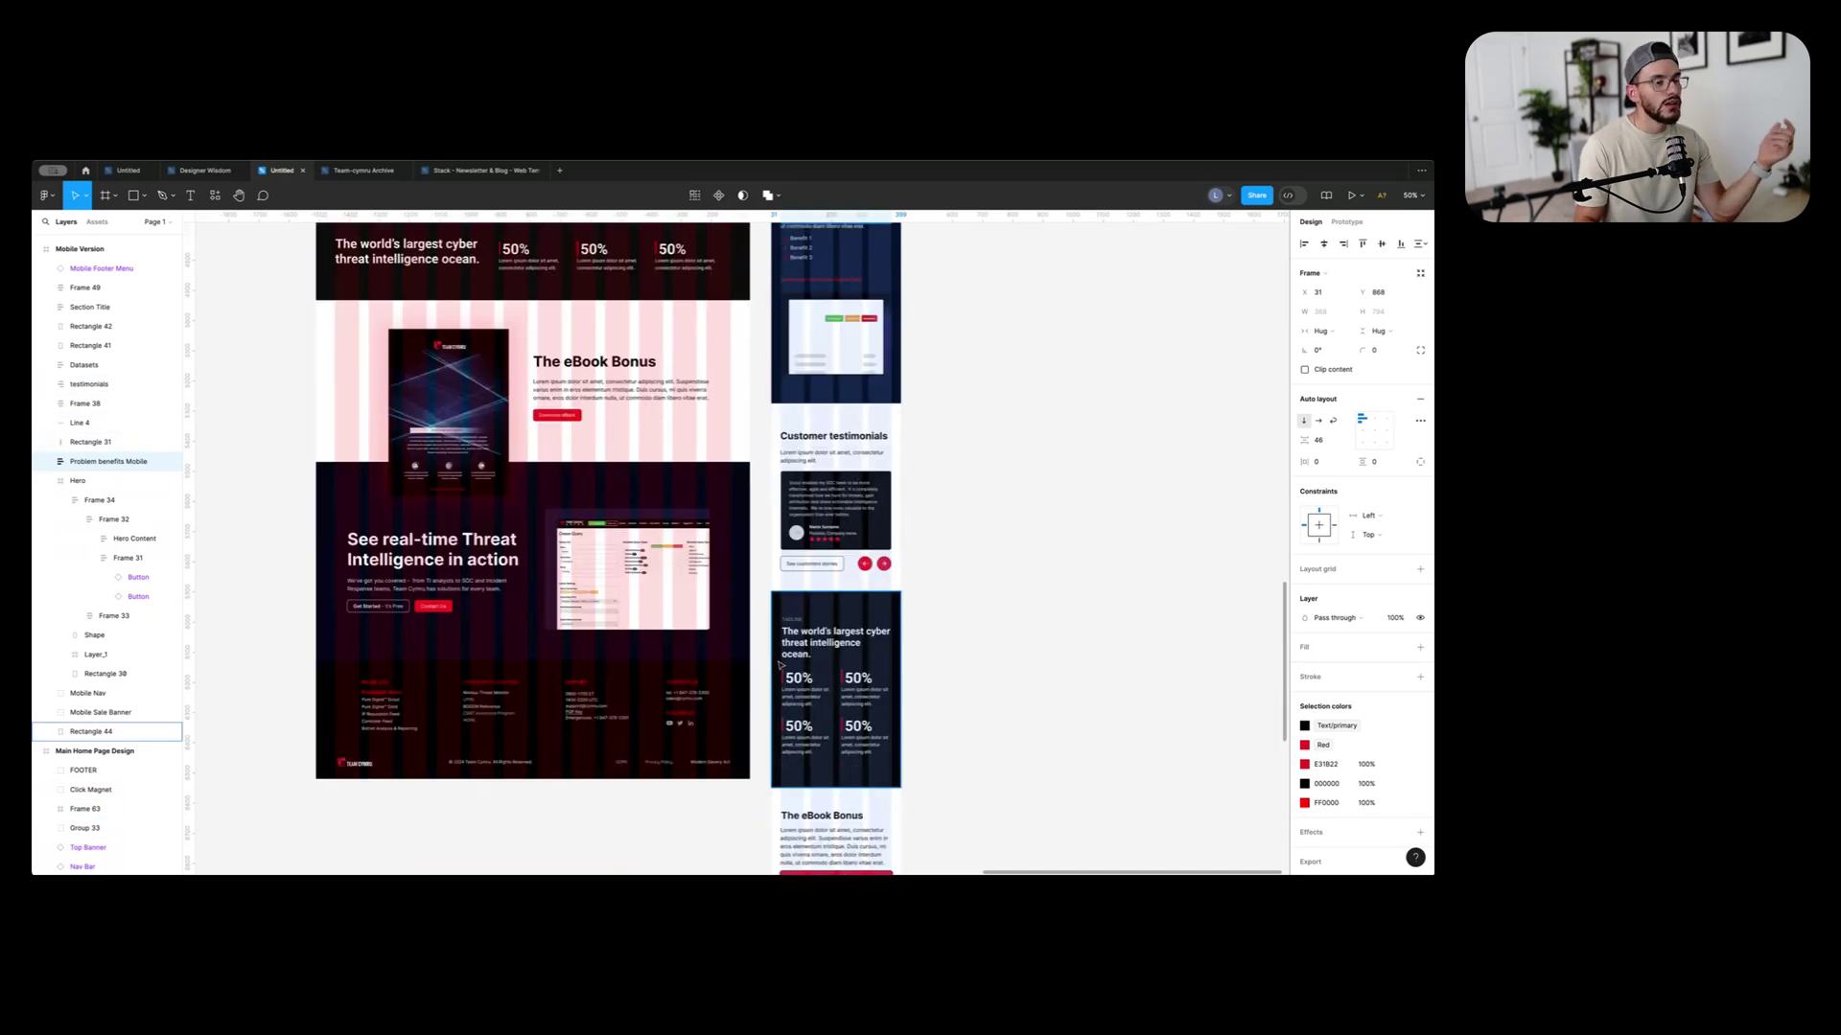
scroll(831, 384, down, 2)
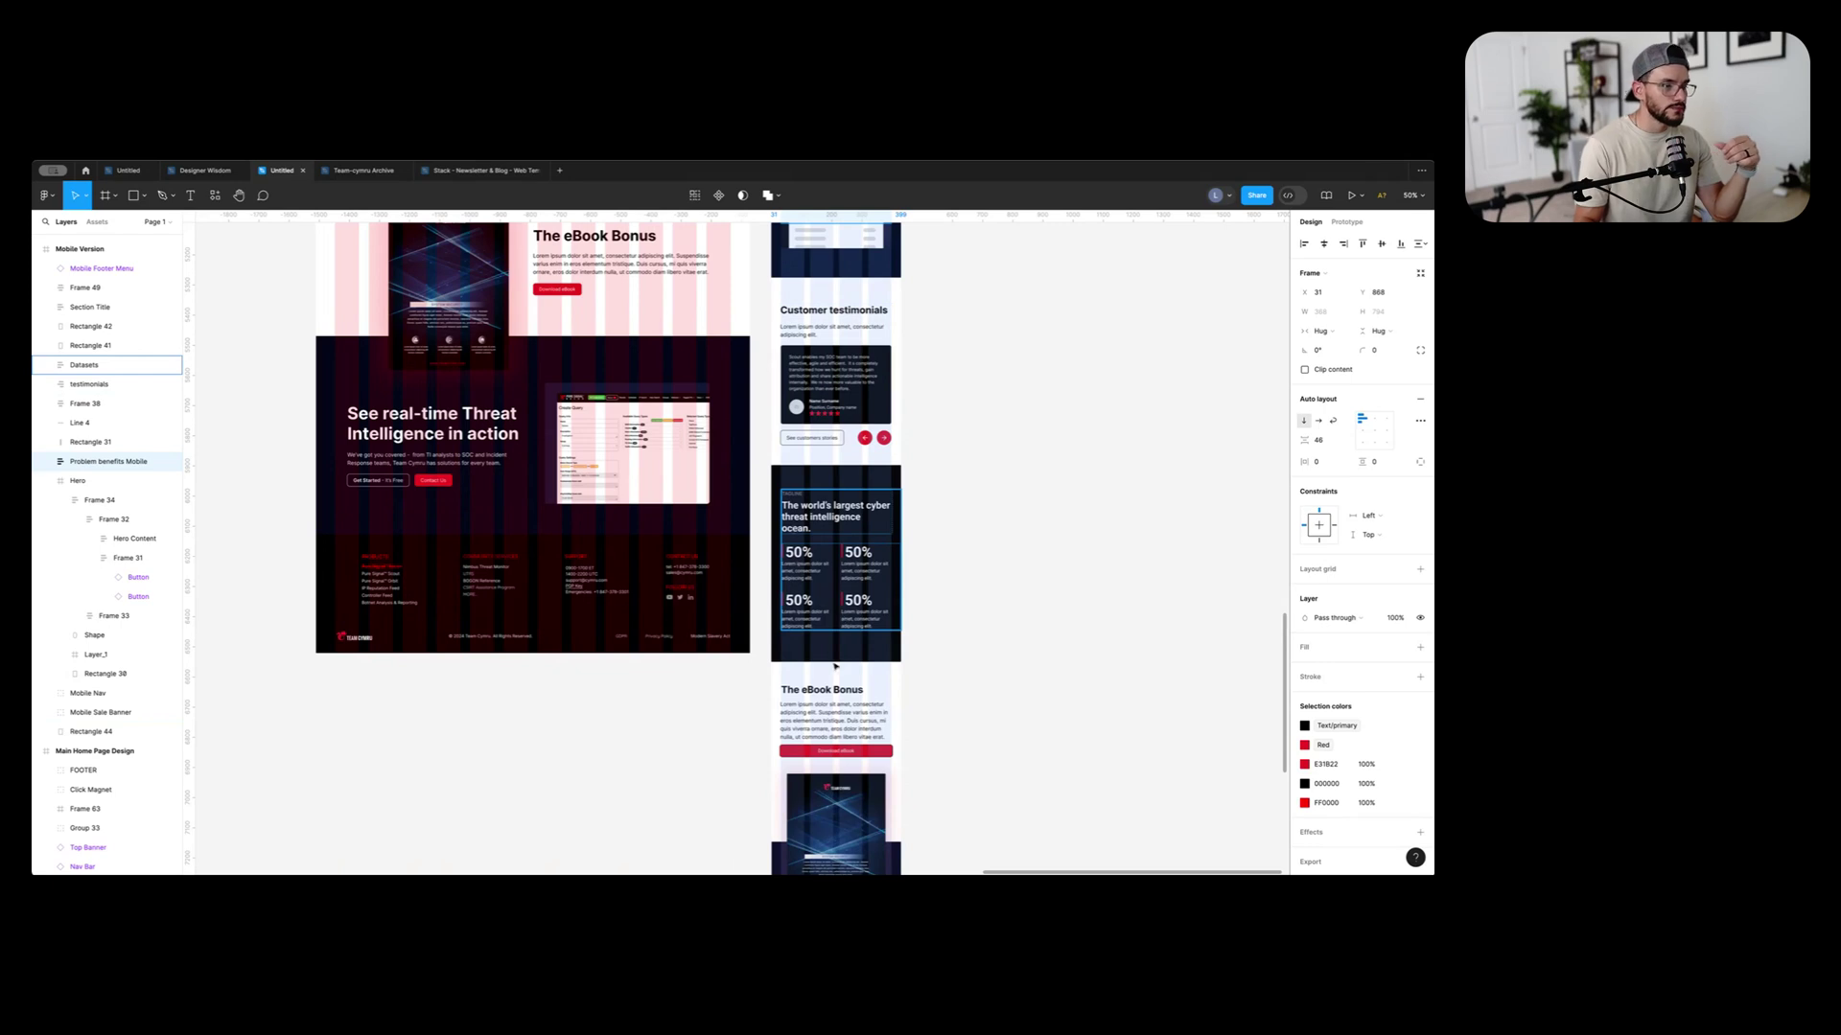
scroll(835, 667, down, 6)
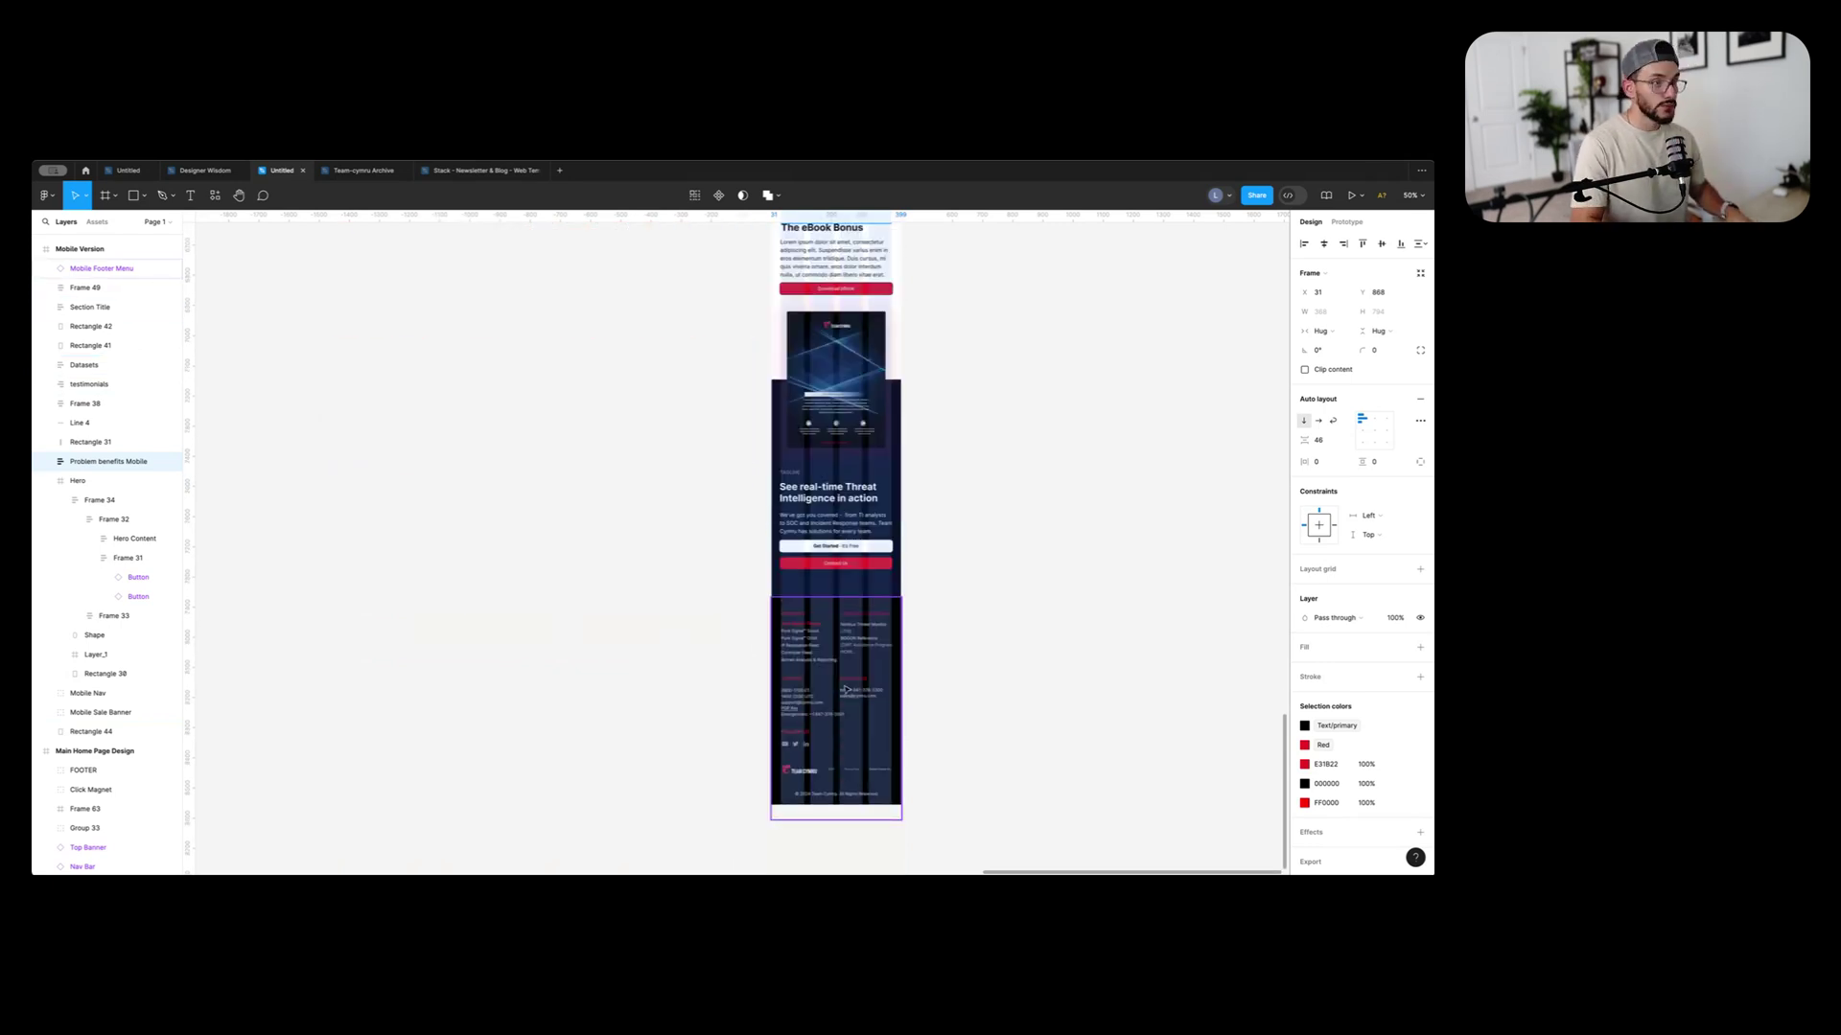
Survey all the grid frames, website screenshots and home page designs together on the canvas
scroll(845, 690, down, 10)
scroll(908, 361, up, 3)
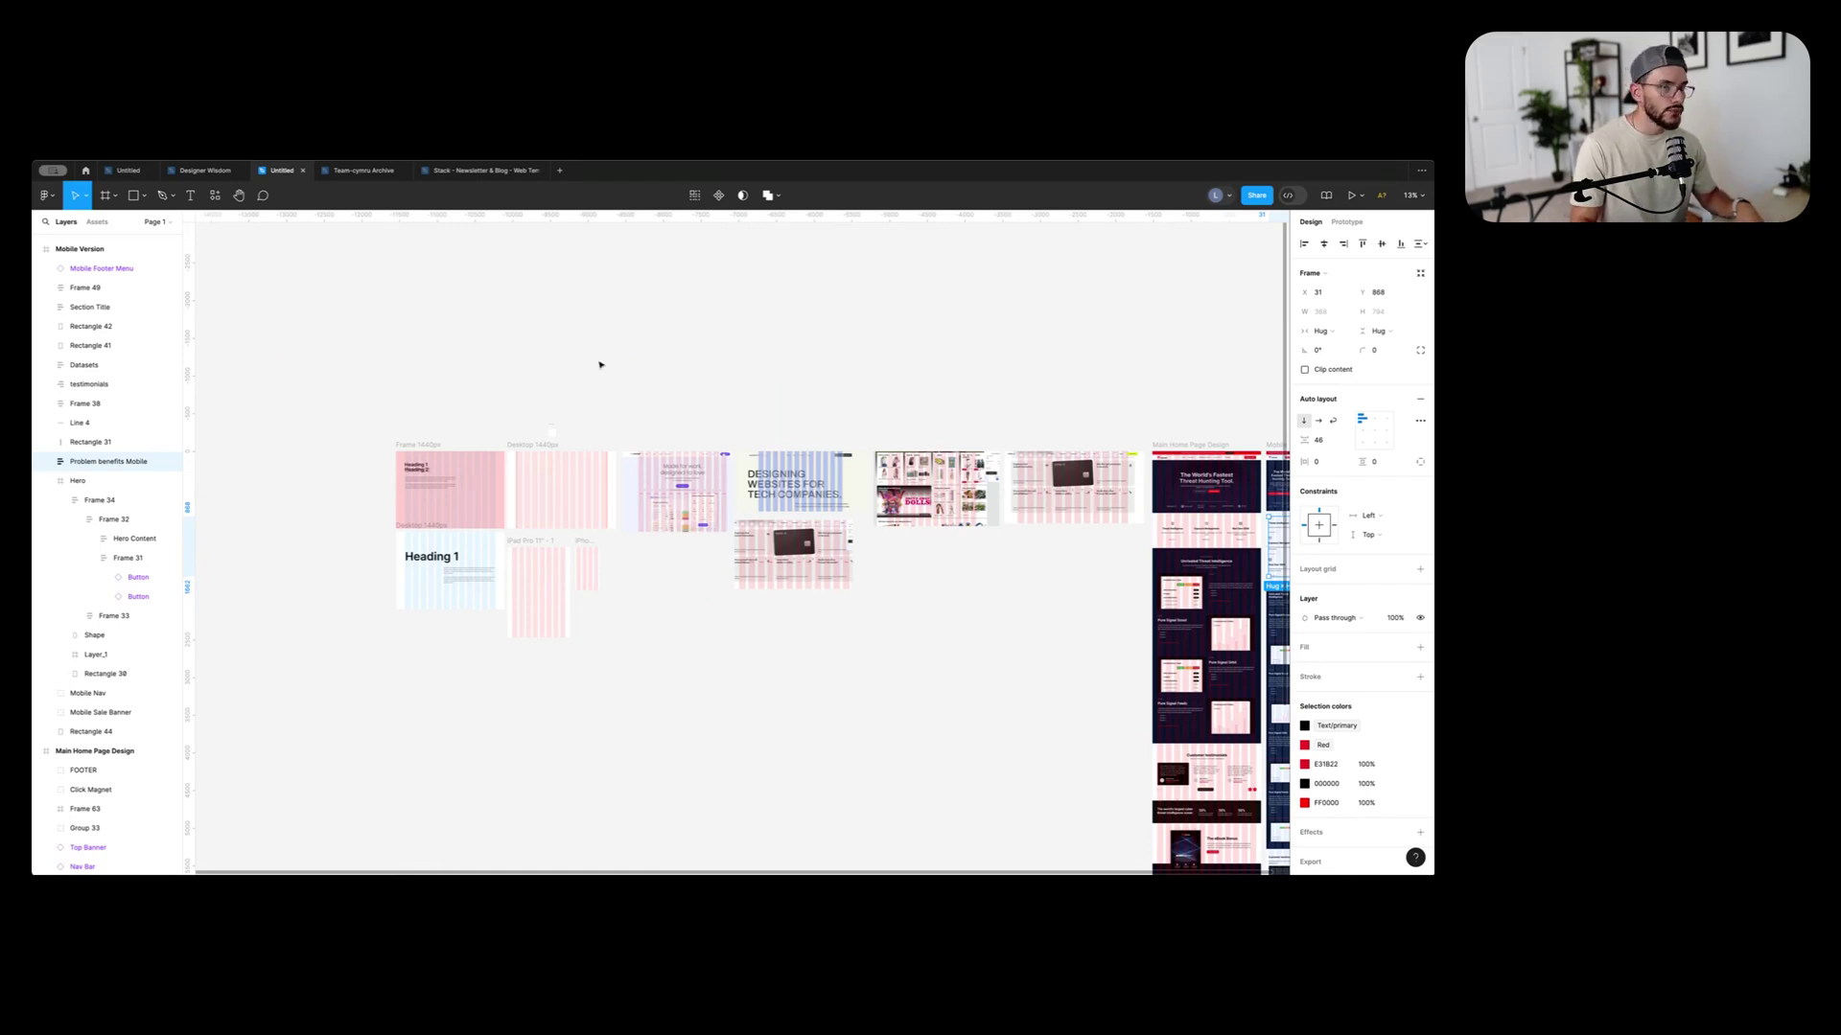
drag(1056, 324, 860, 324)
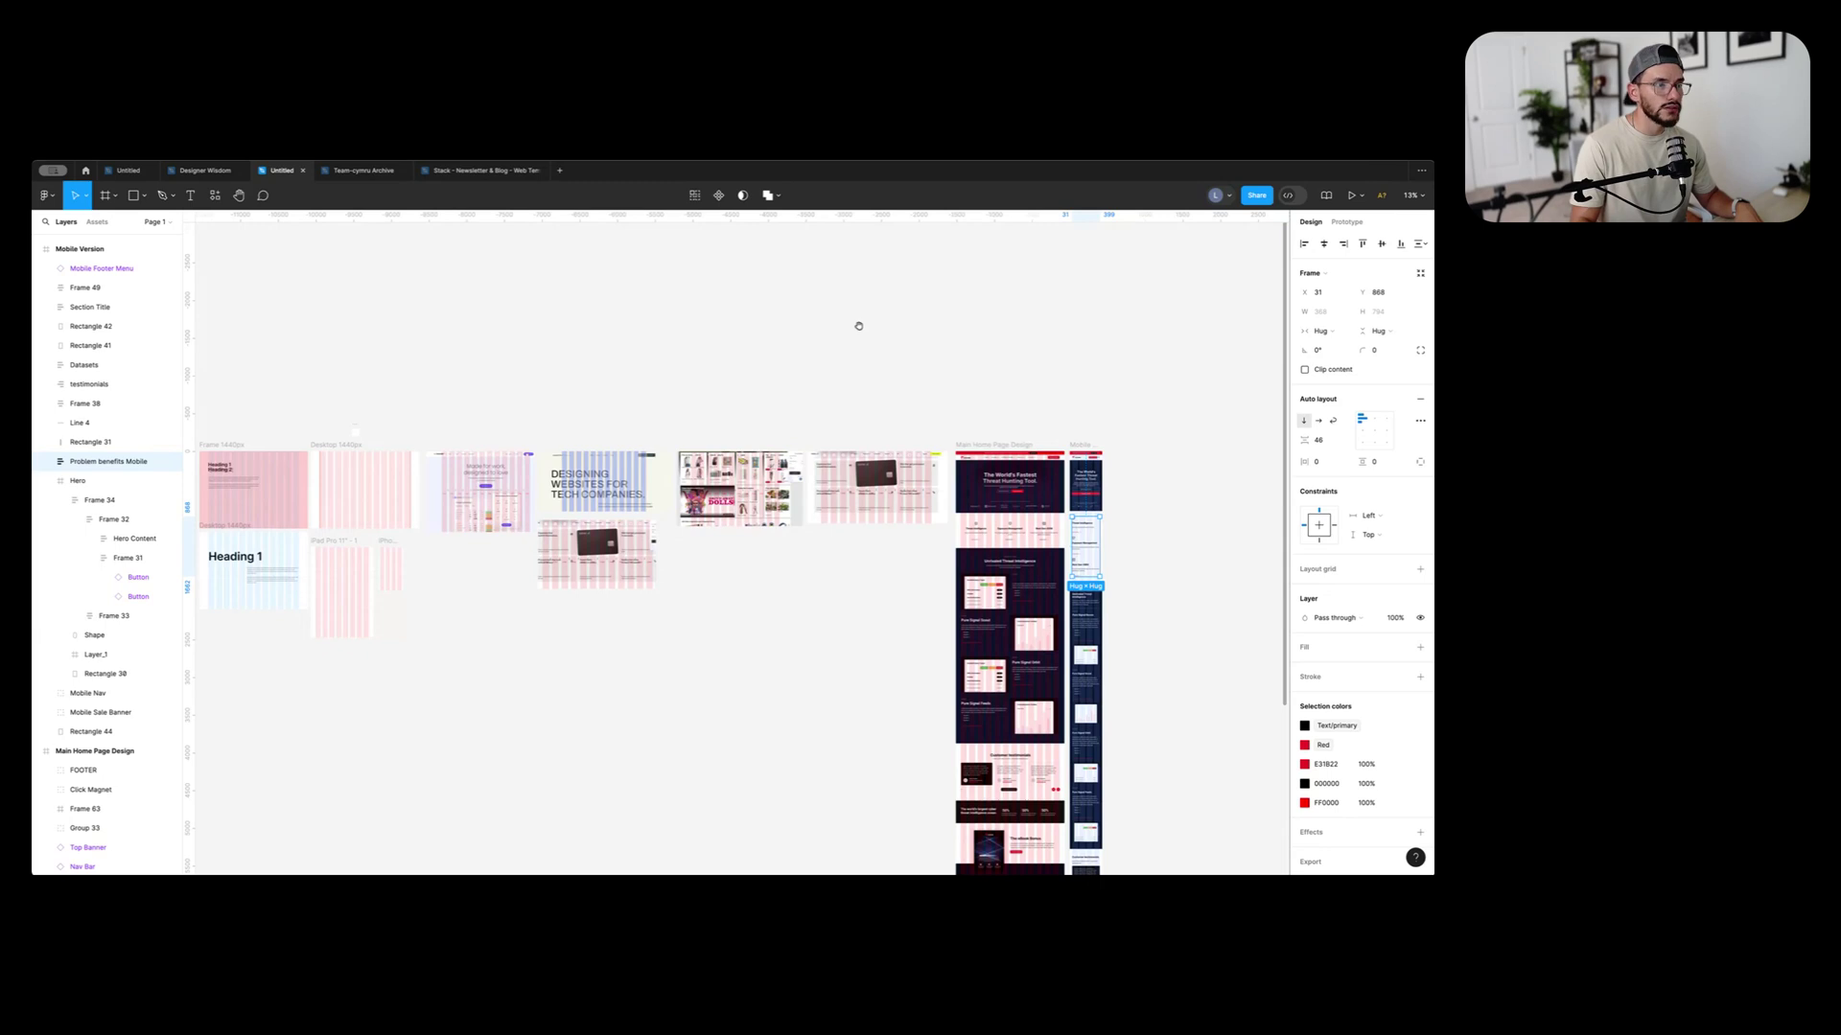
scroll(678, 378, left, 3)
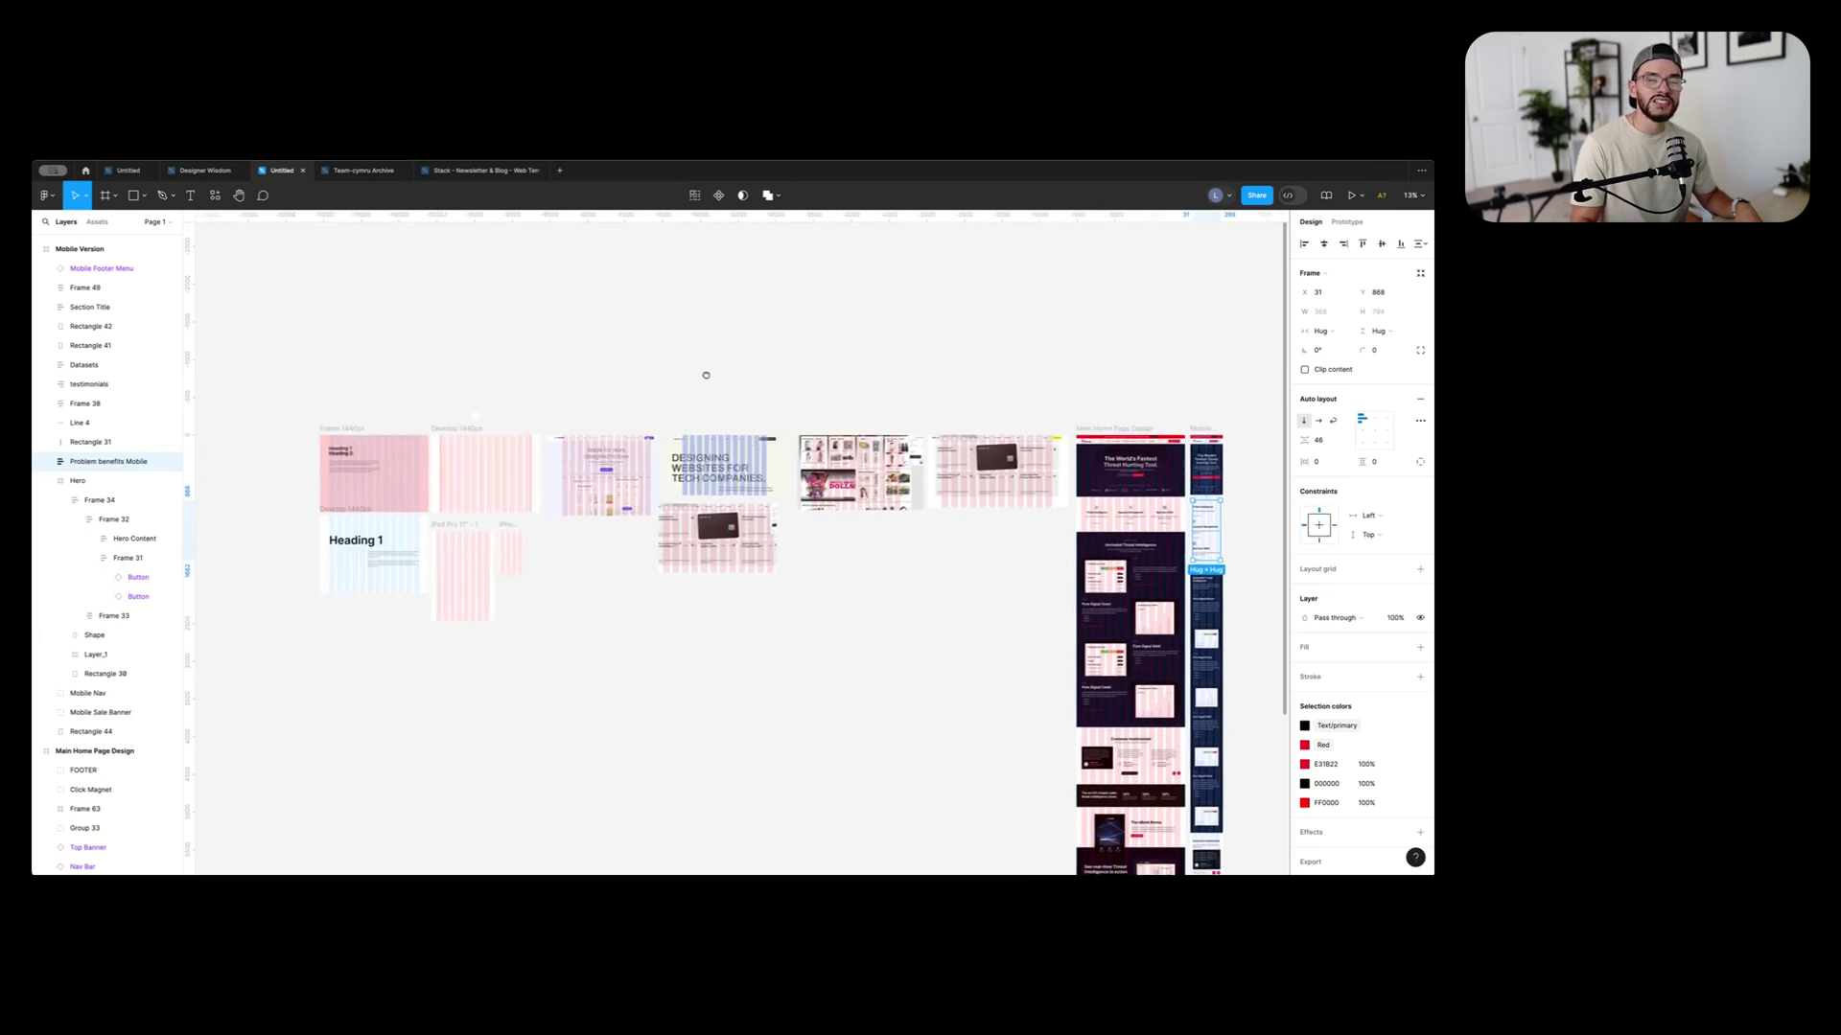